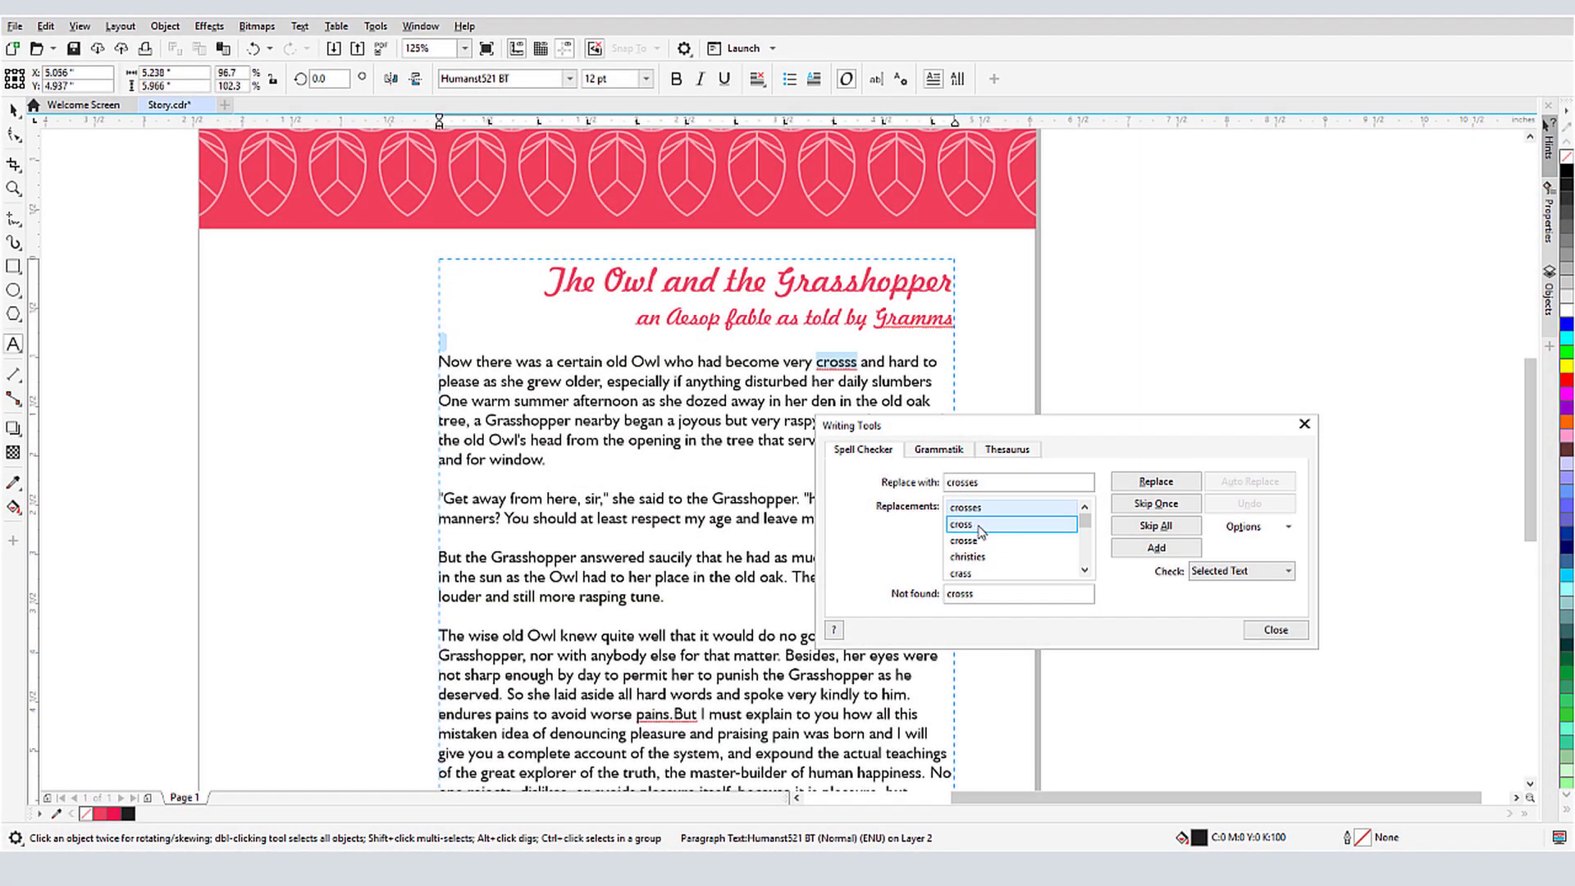
Replace crosss with cross, correct pains.But to 'pains. But', and confirm the finished spell check.
click(978, 526)
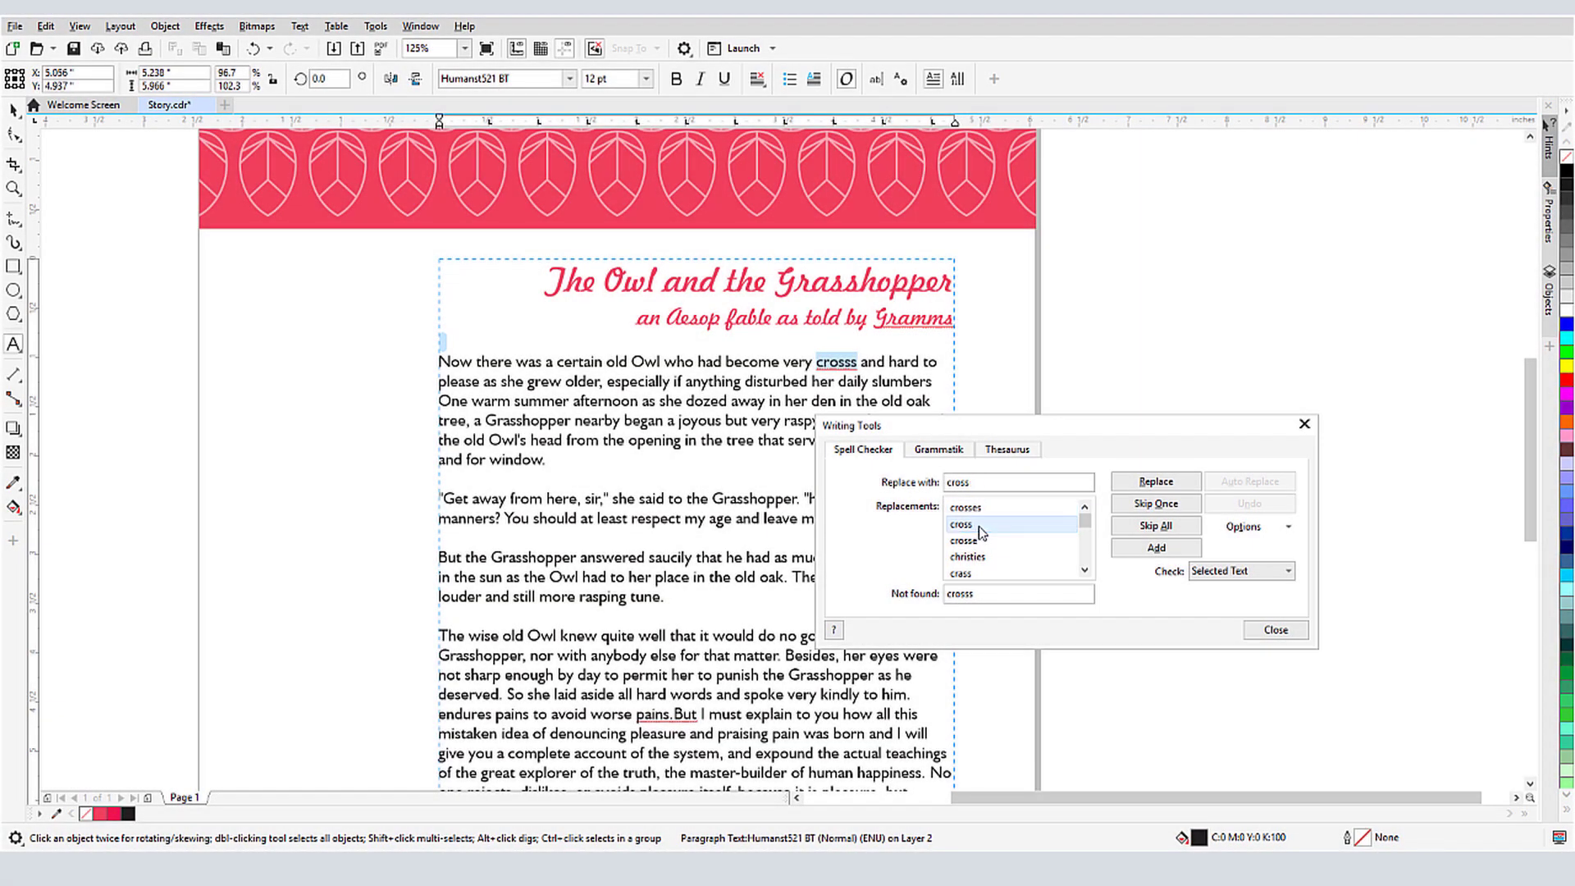
click(1130, 483)
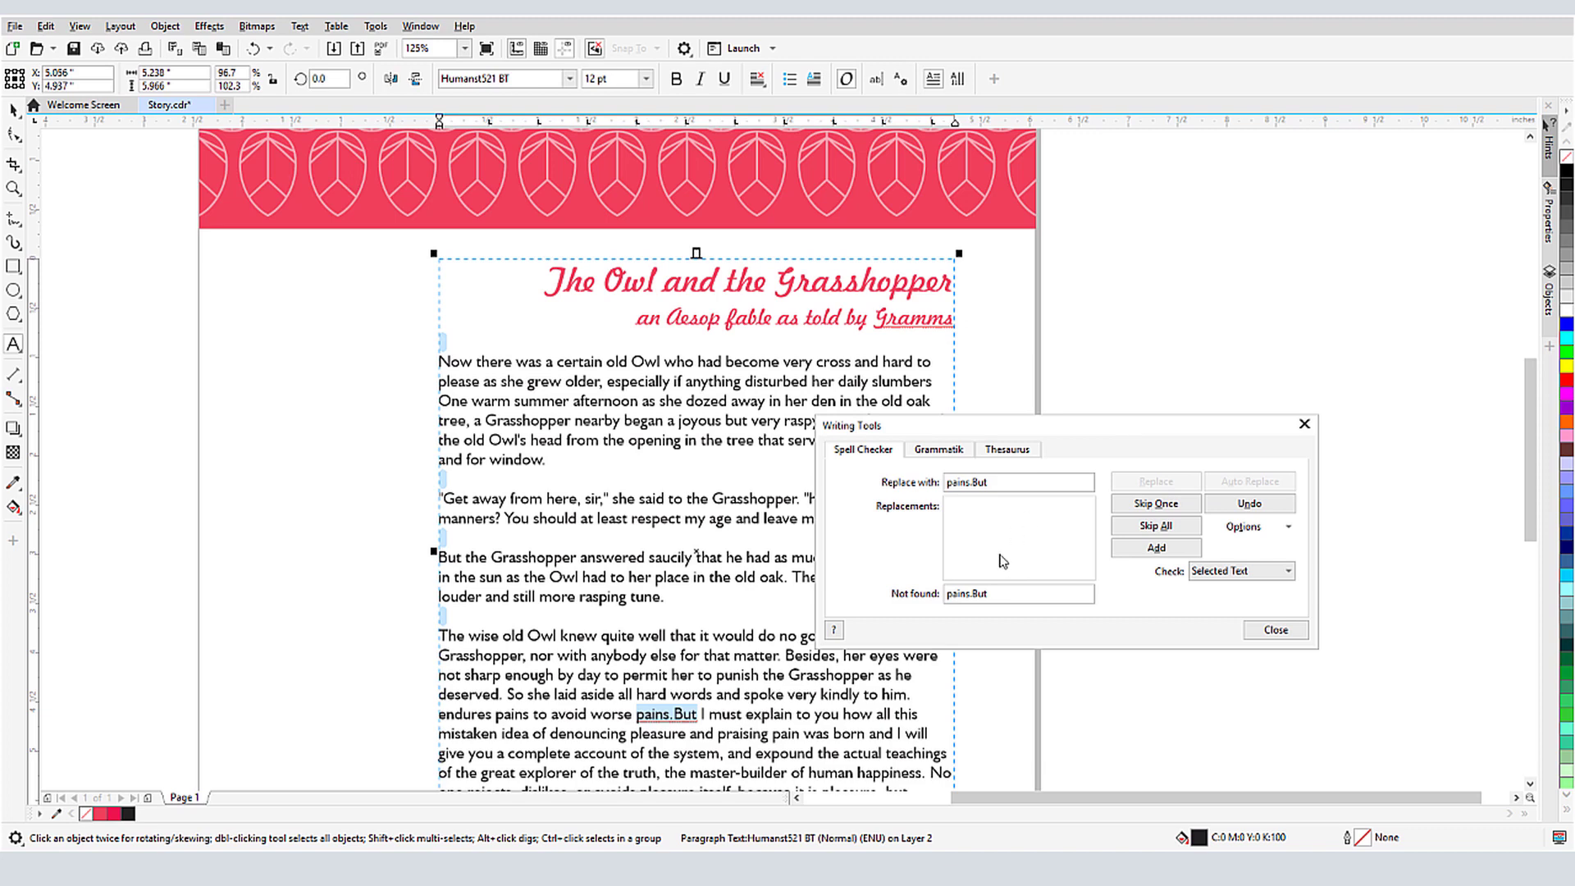
click(974, 482)
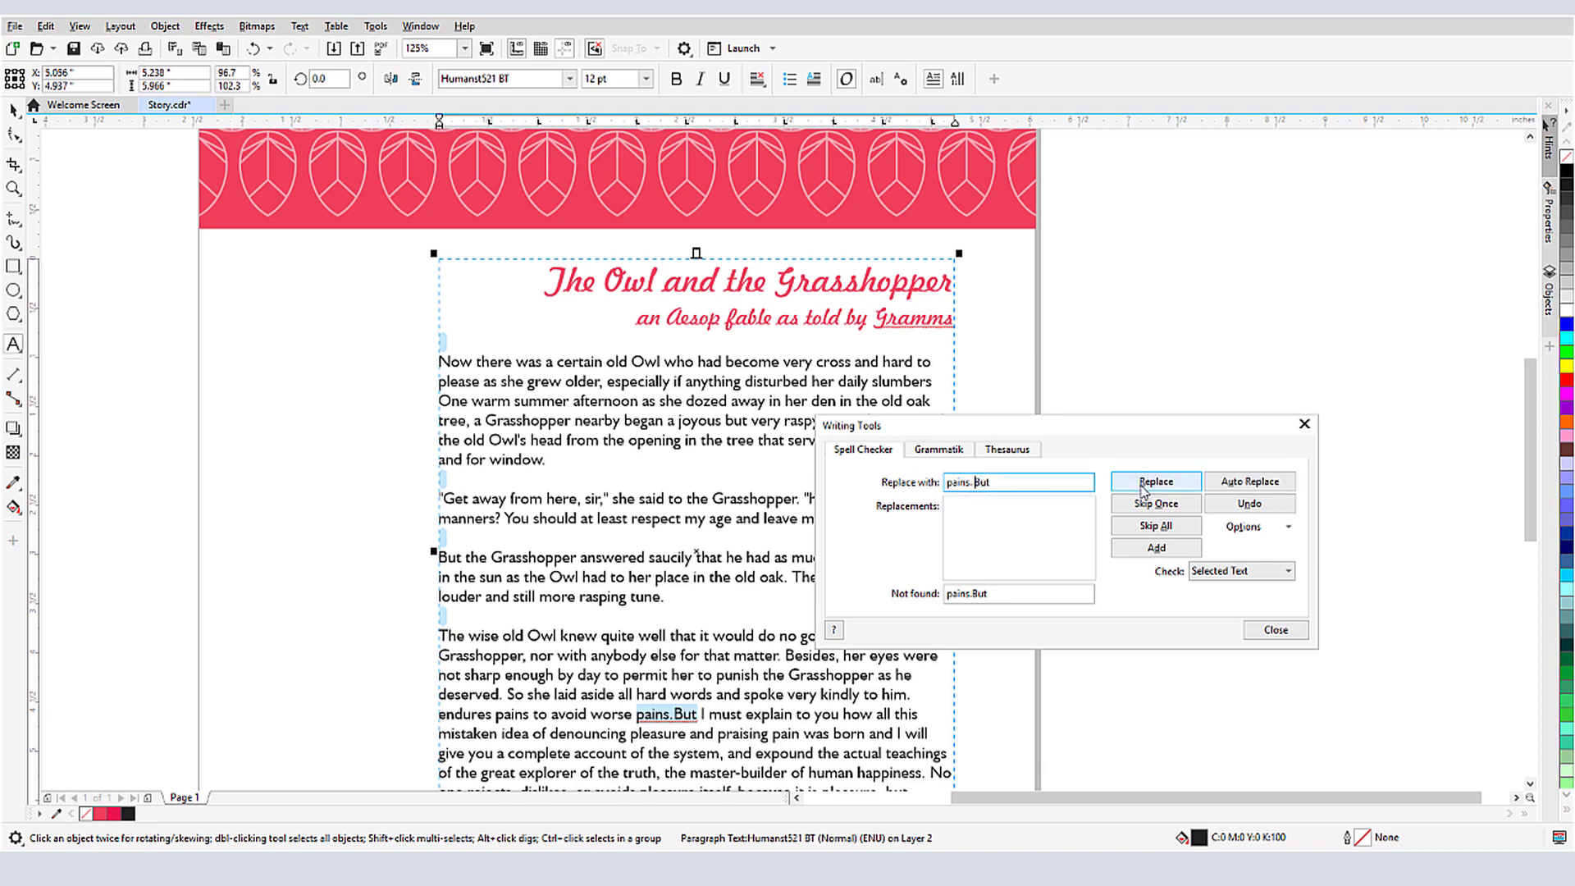
click(1155, 482)
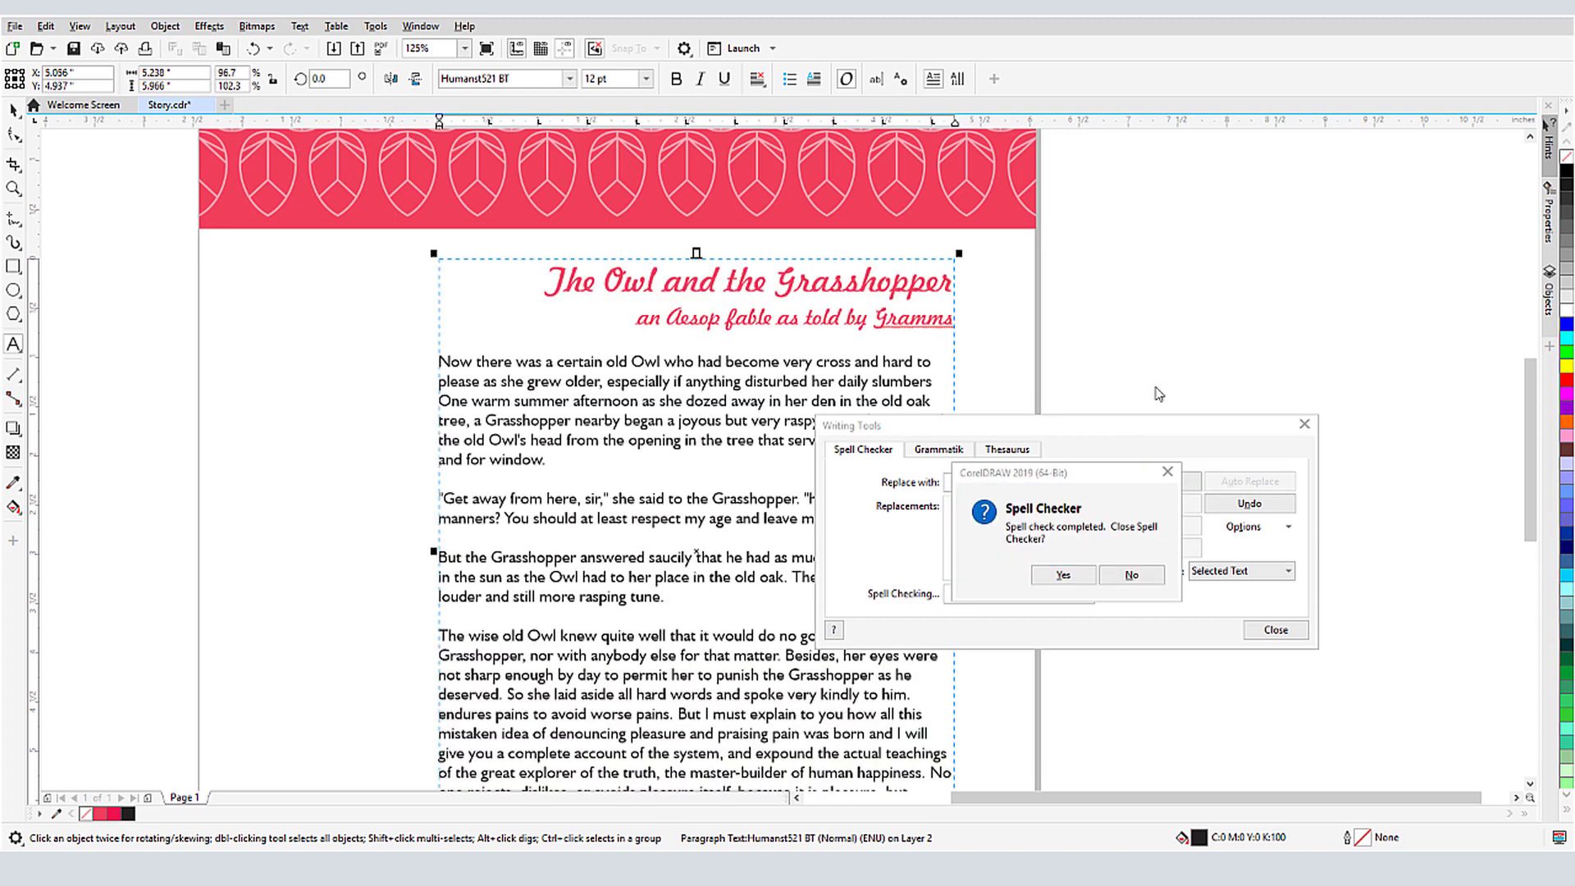
click(1063, 575)
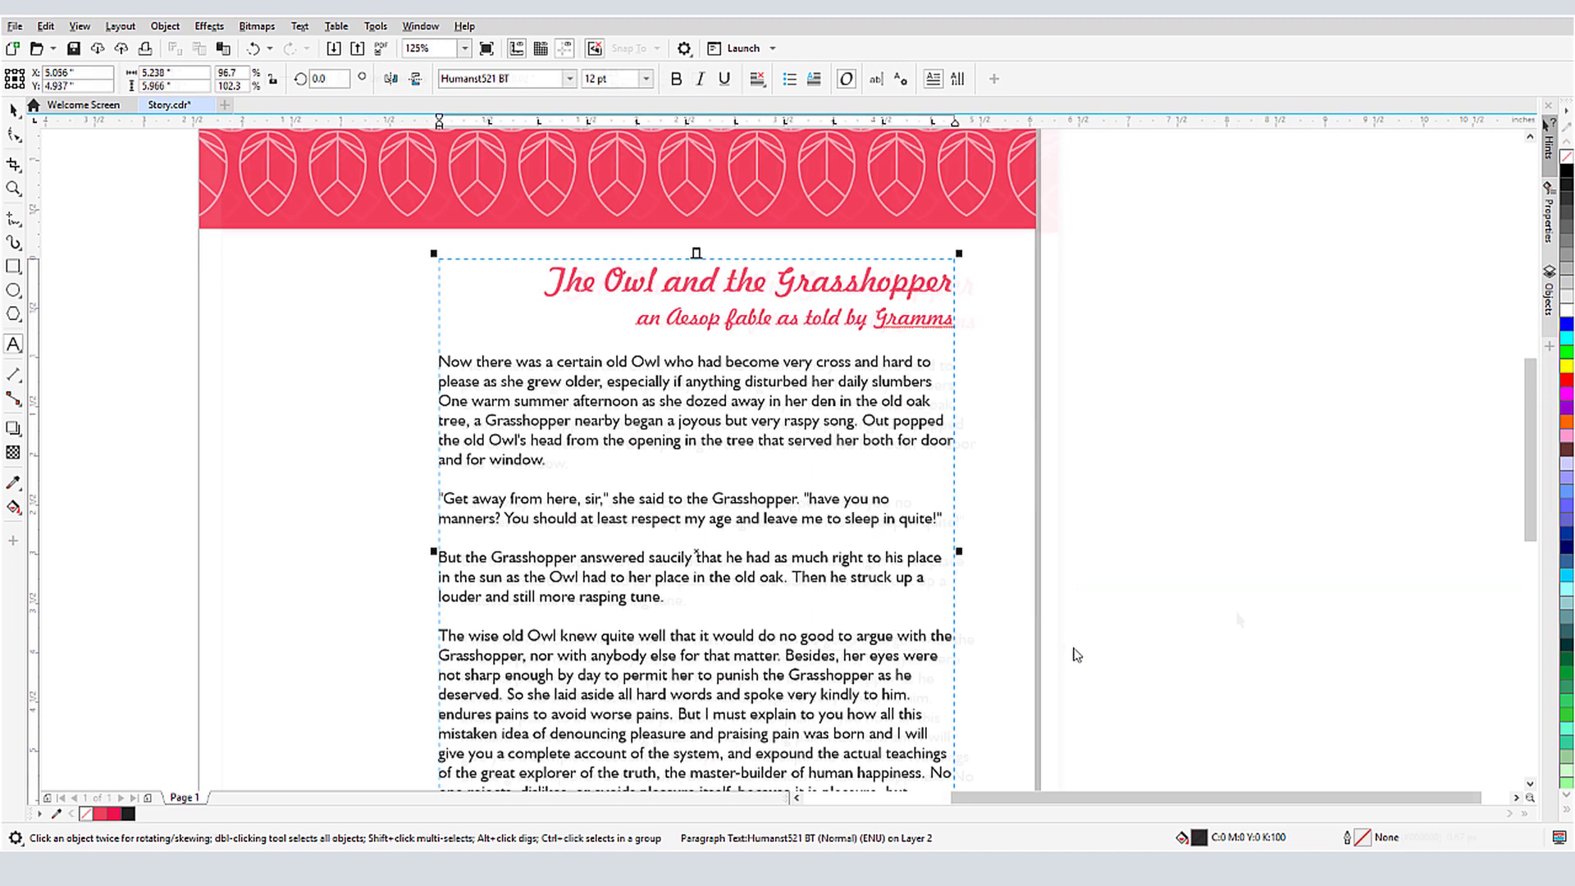
Switch Writing Tools to Grammatik and set its checking style to Fiction.
key(ctrl+F12)
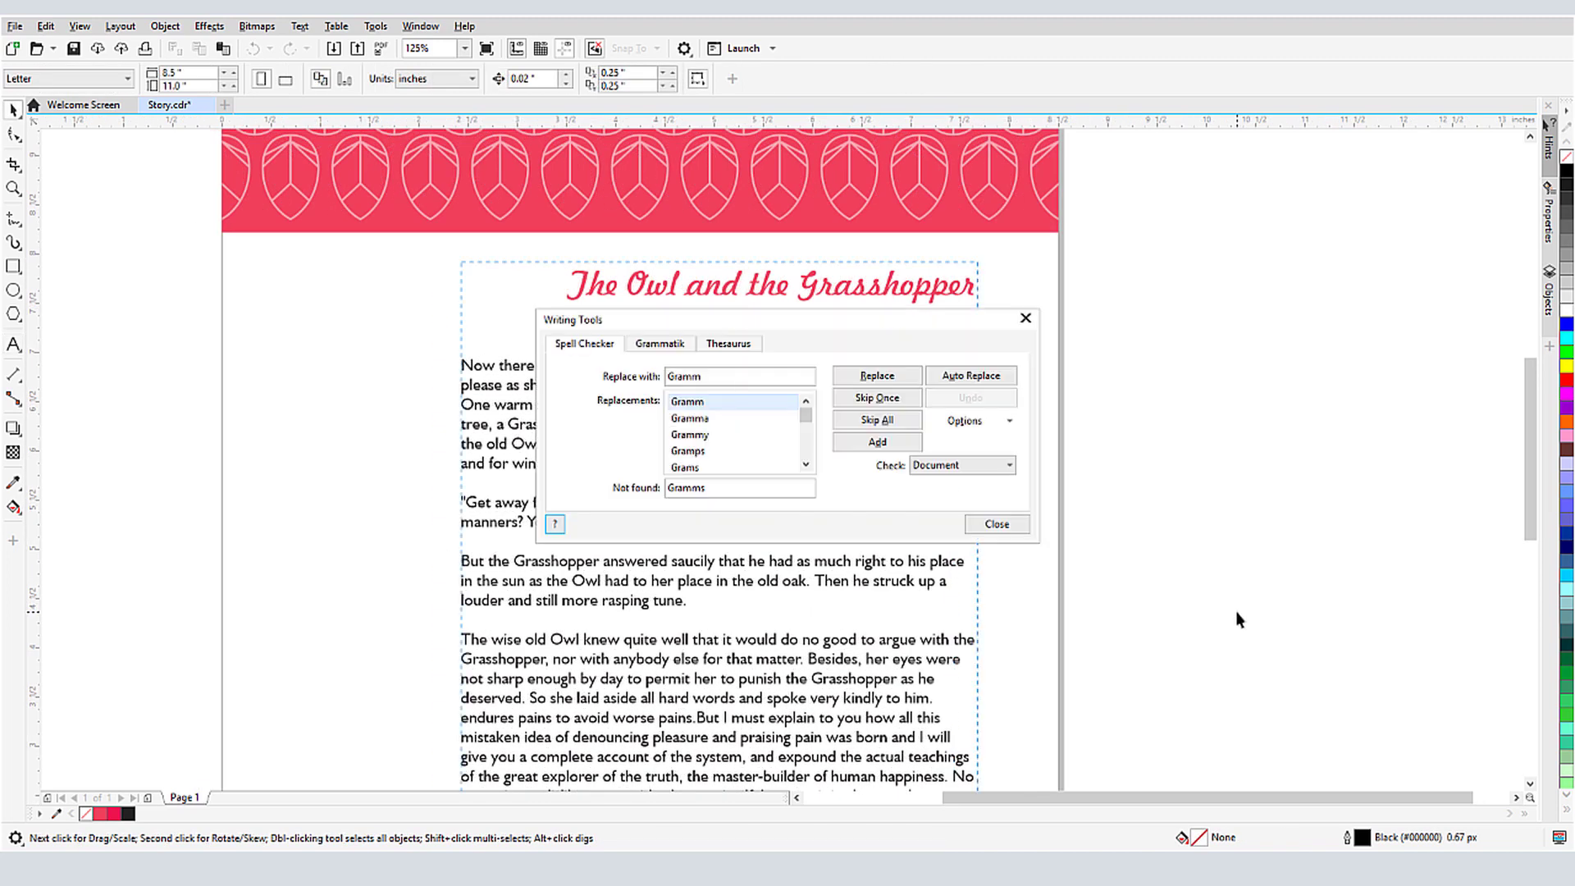
click(665, 341)
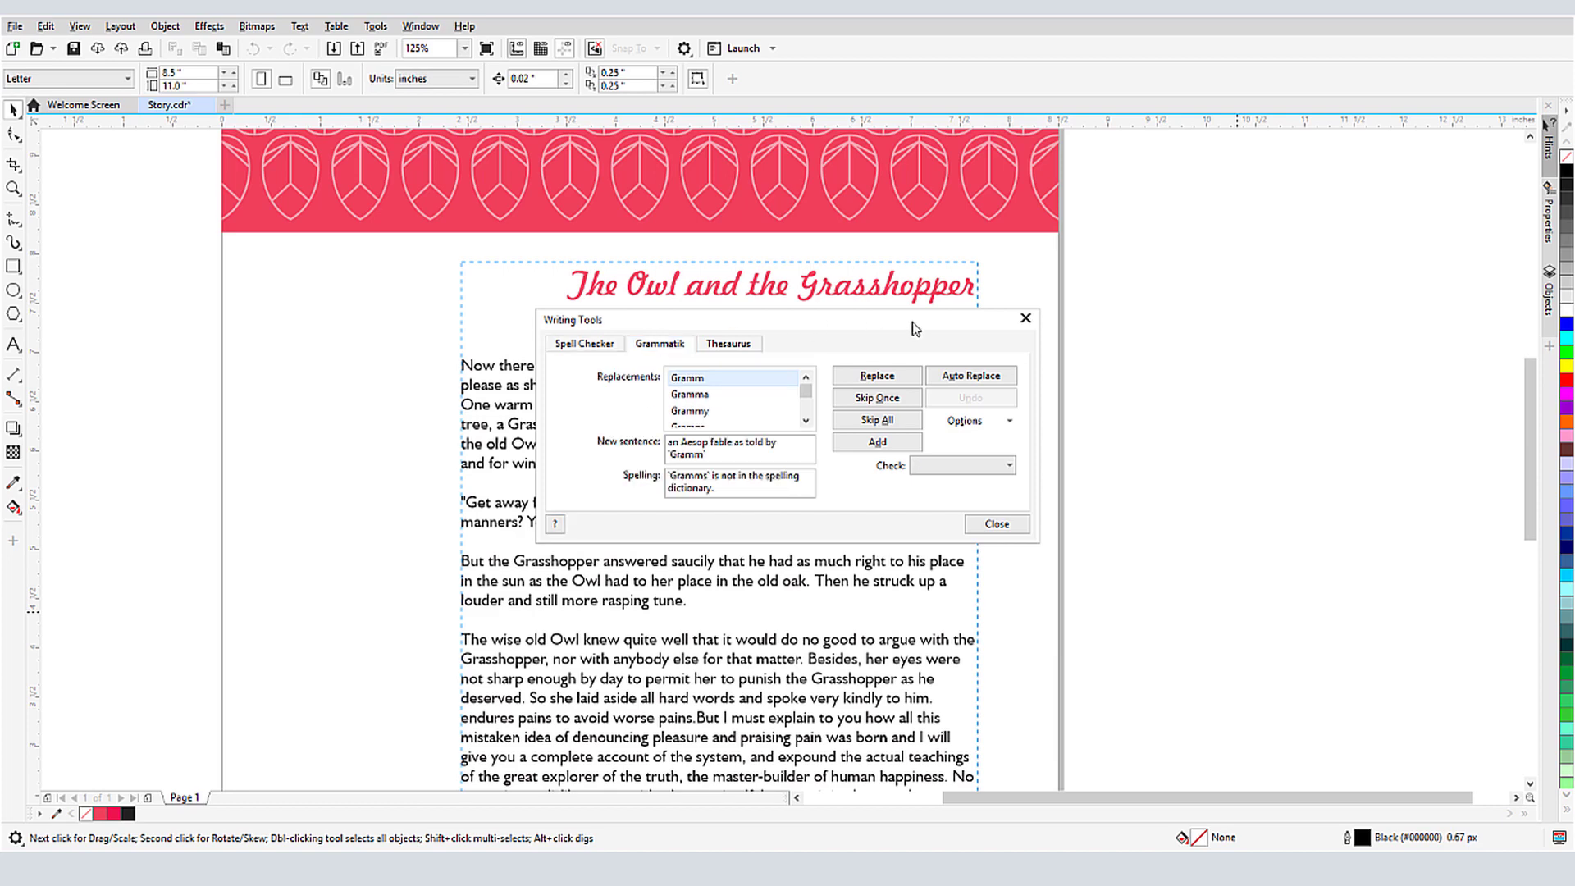
click(1009, 423)
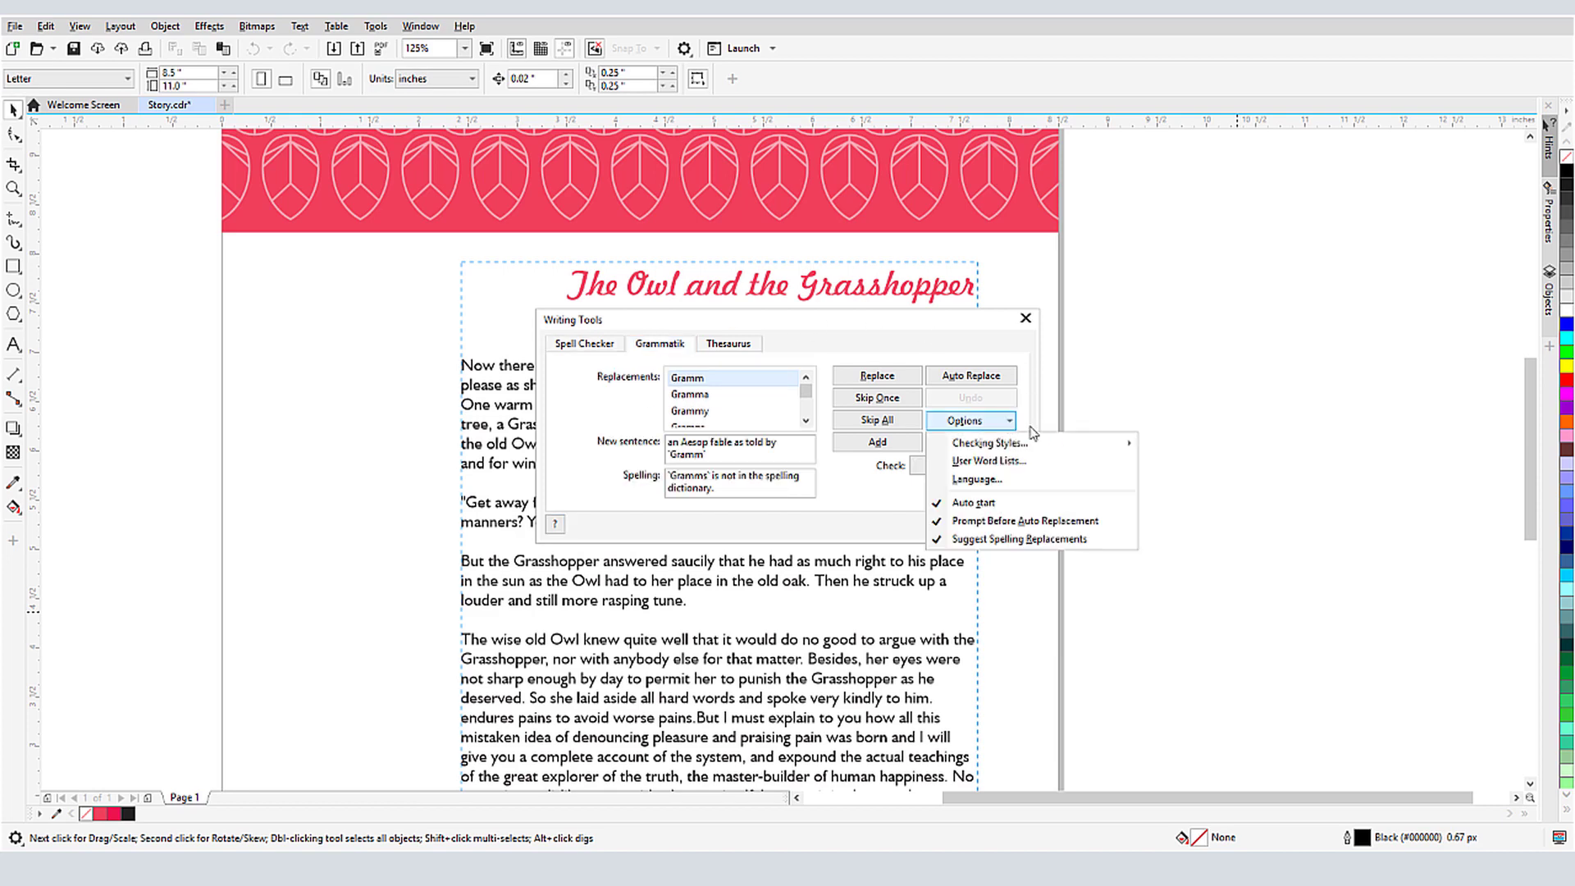
mouse_move(1062, 450)
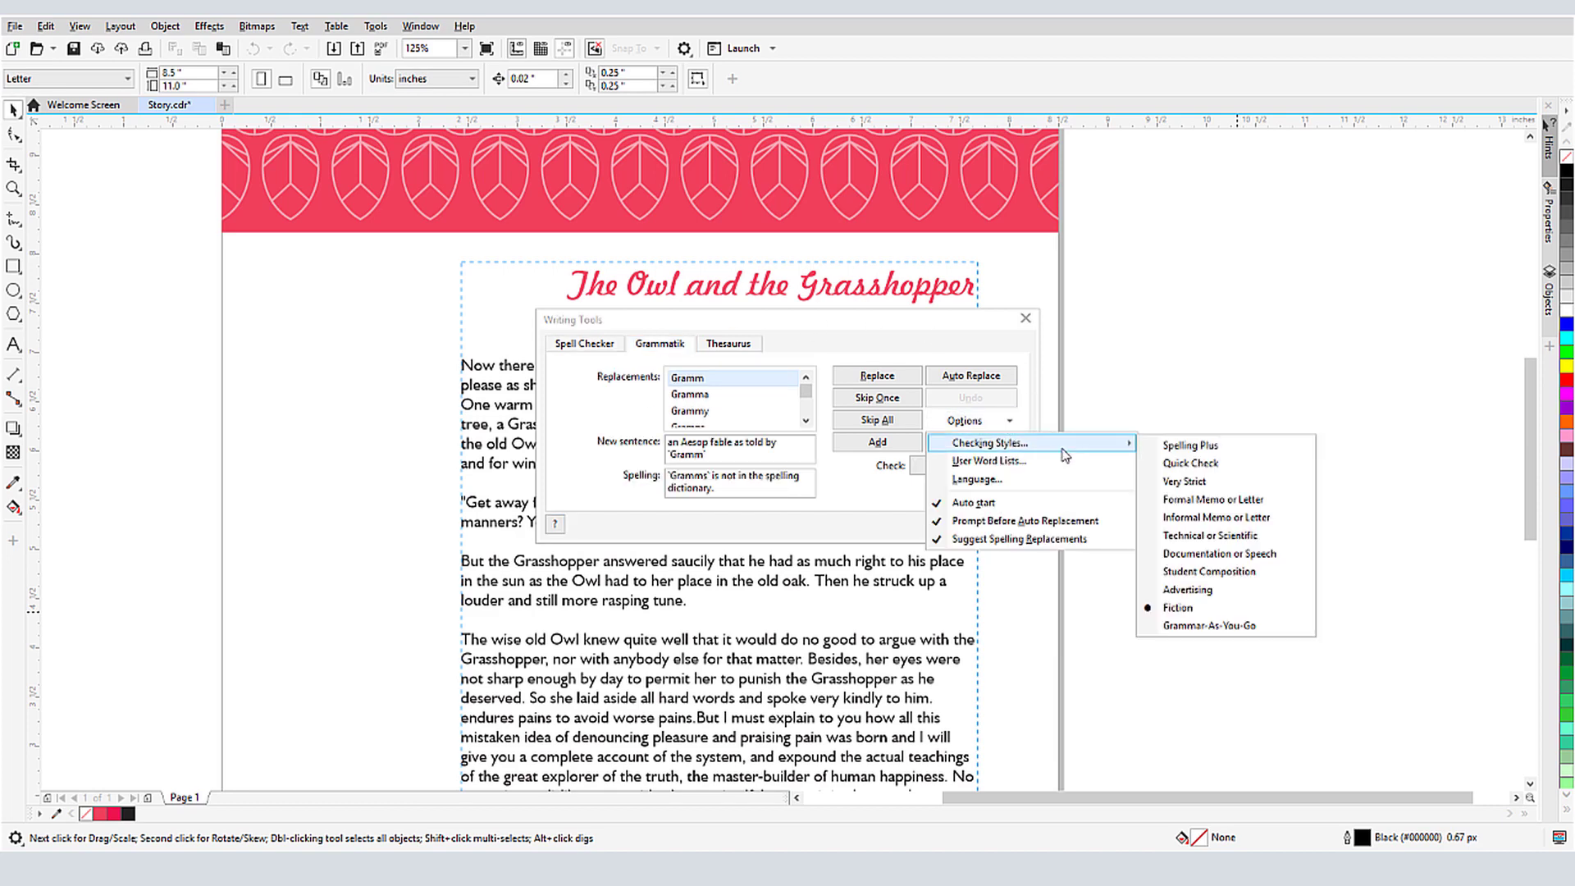
click(1195, 608)
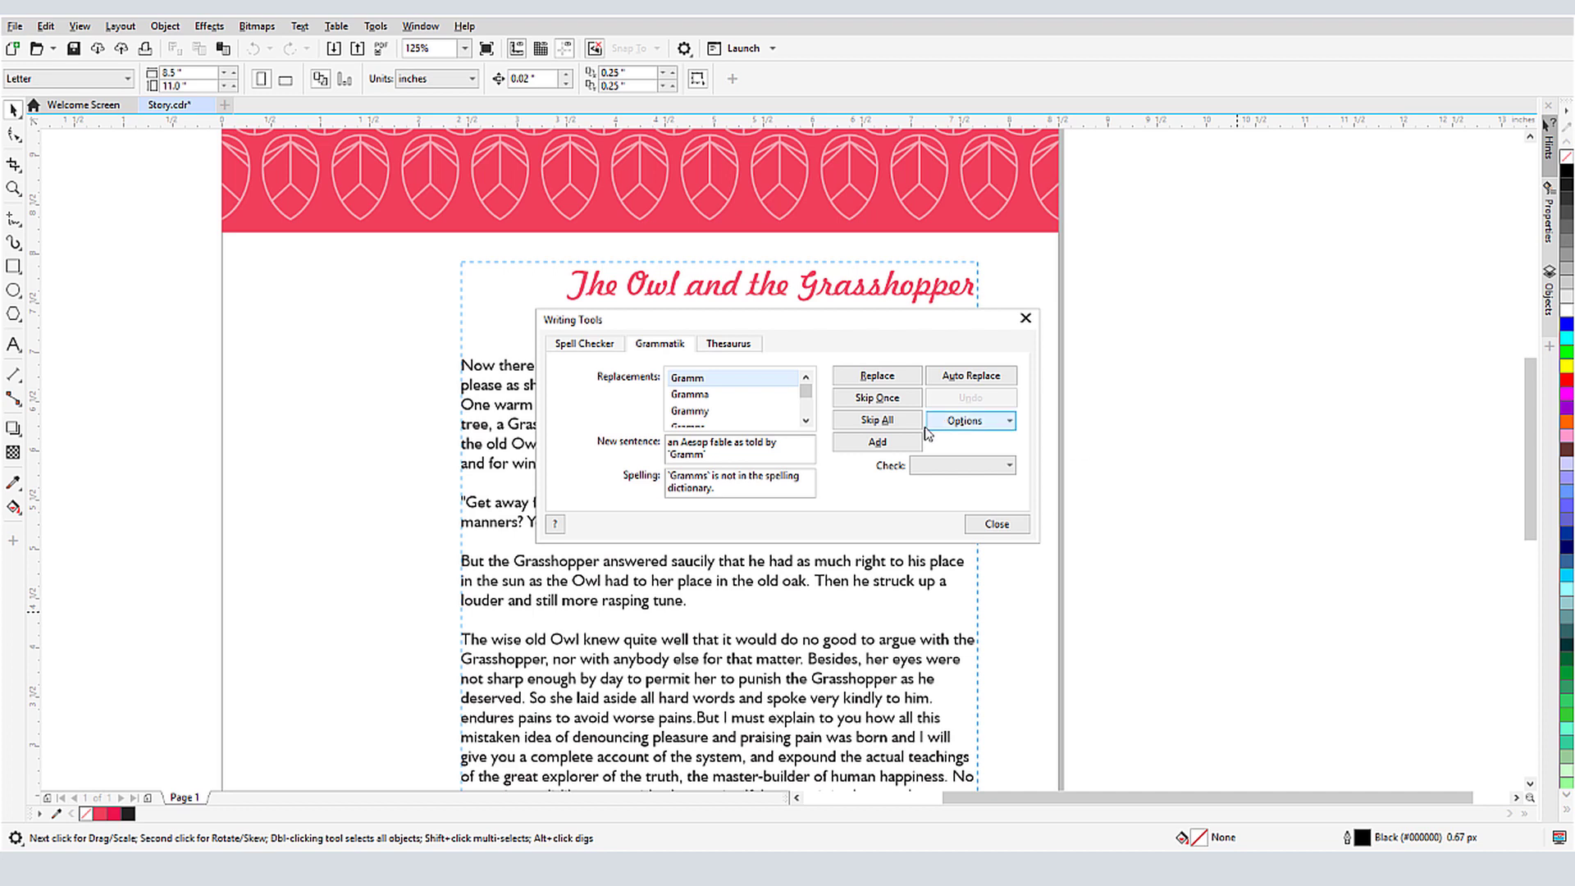
Skip the Gramms, Laspy and adjective grammar notes, then close Writing Tools.
click(899, 400)
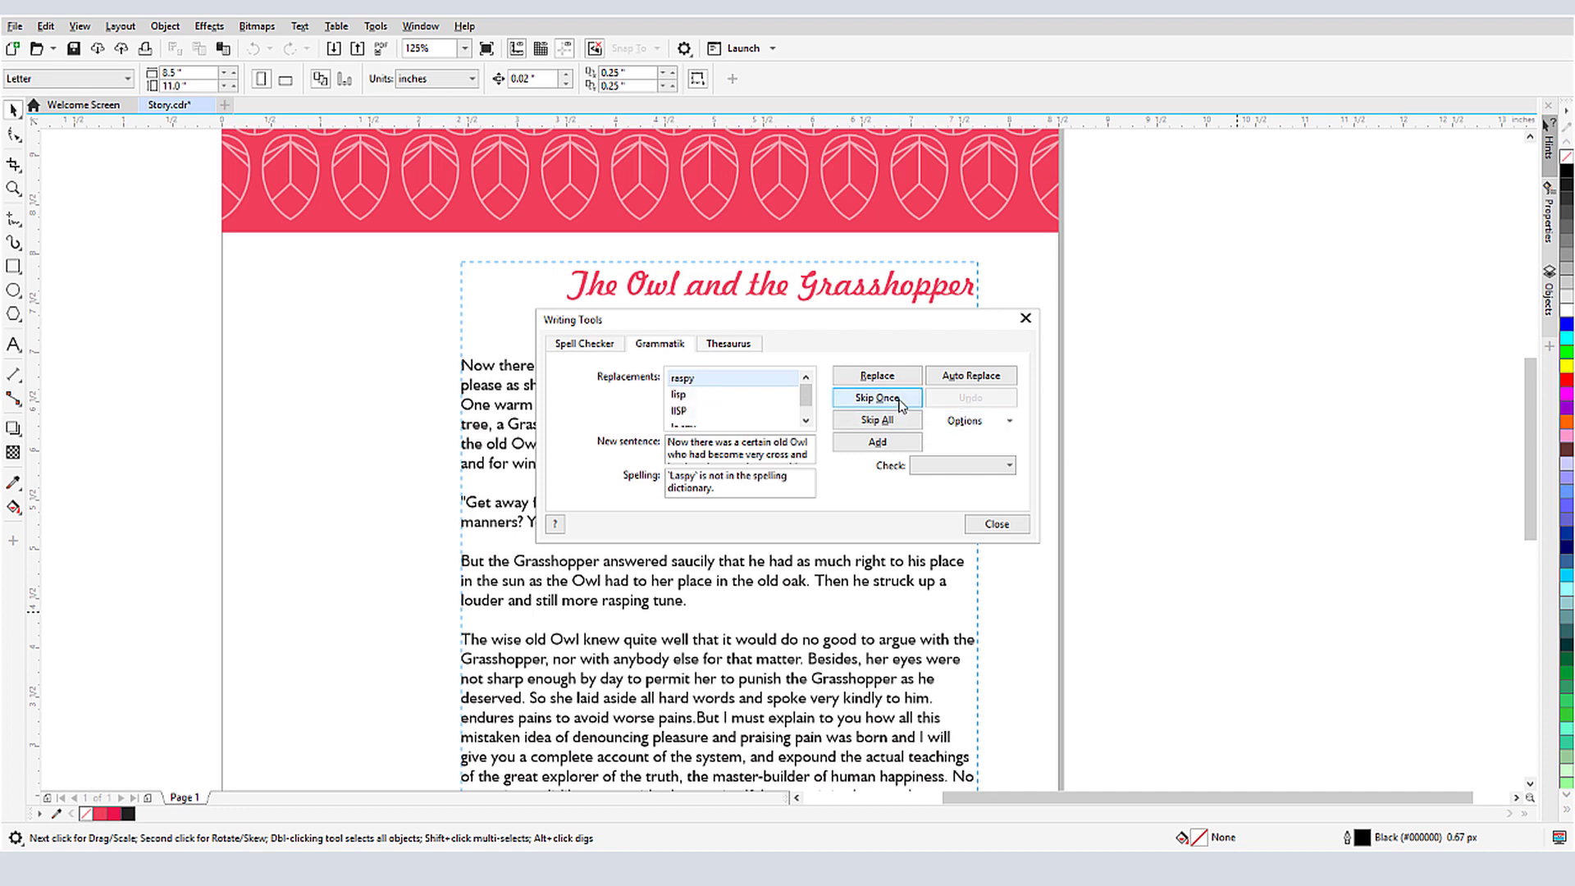
click(899, 400)
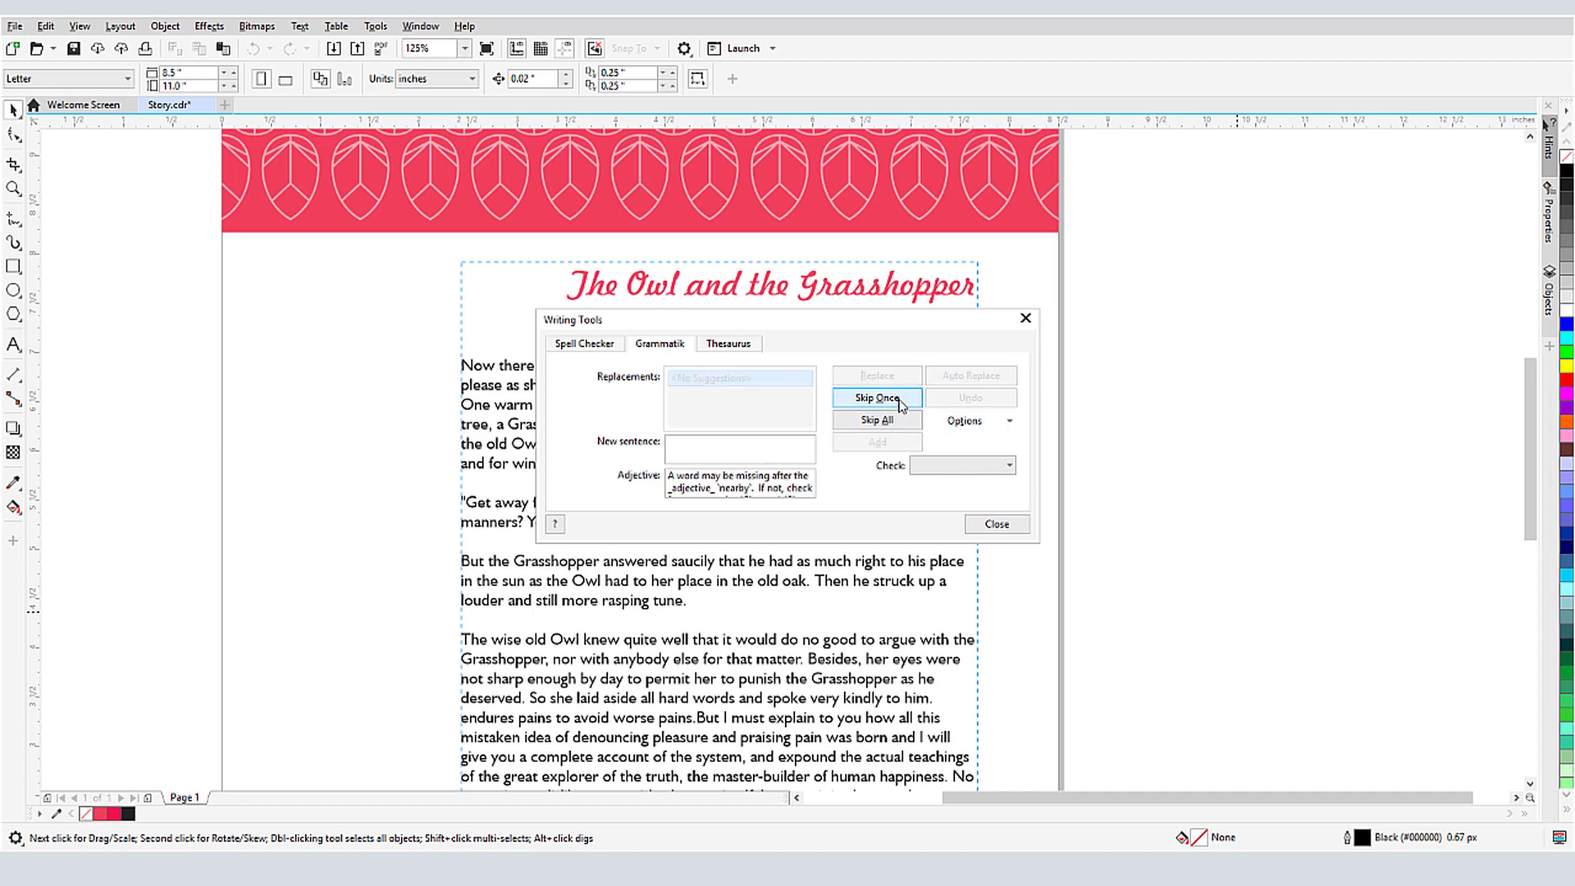
click(899, 402)
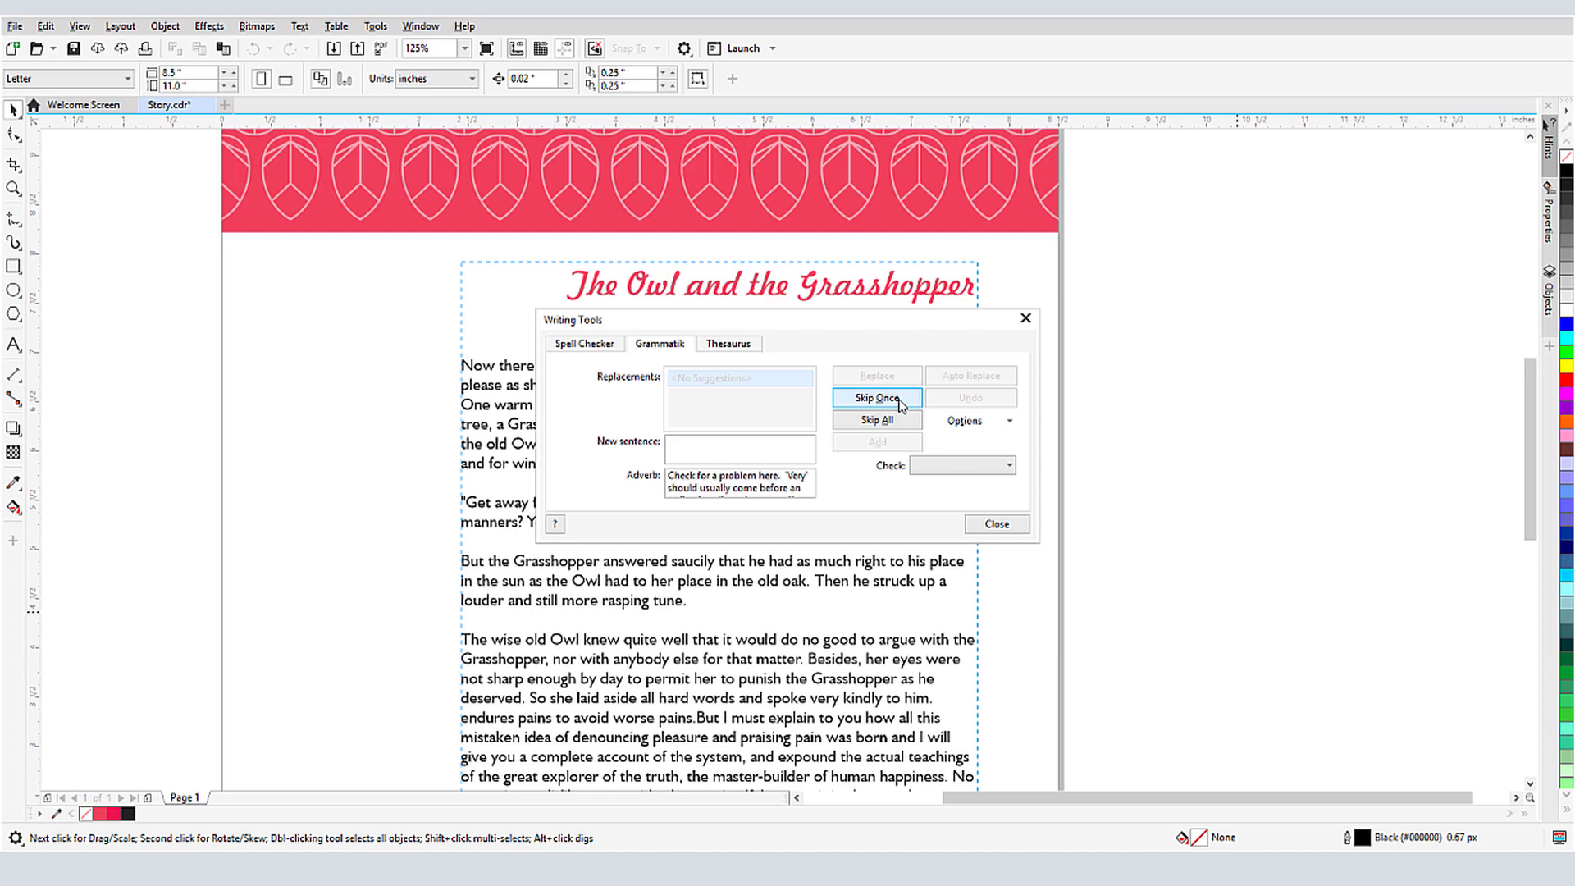
click(997, 525)
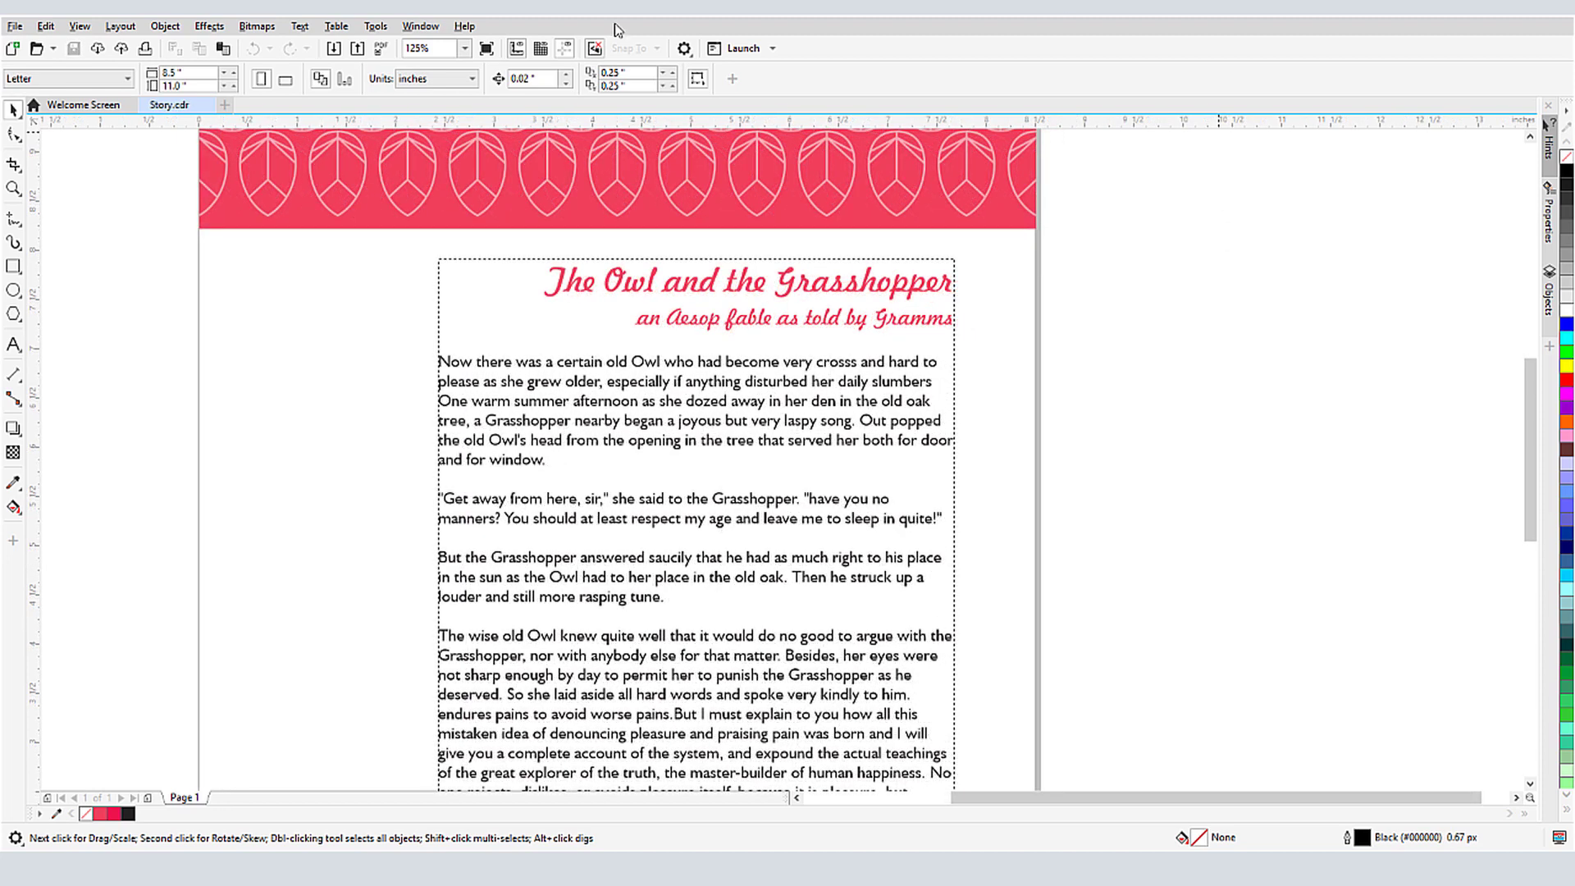
click(300, 26)
mouse_move(413, 378)
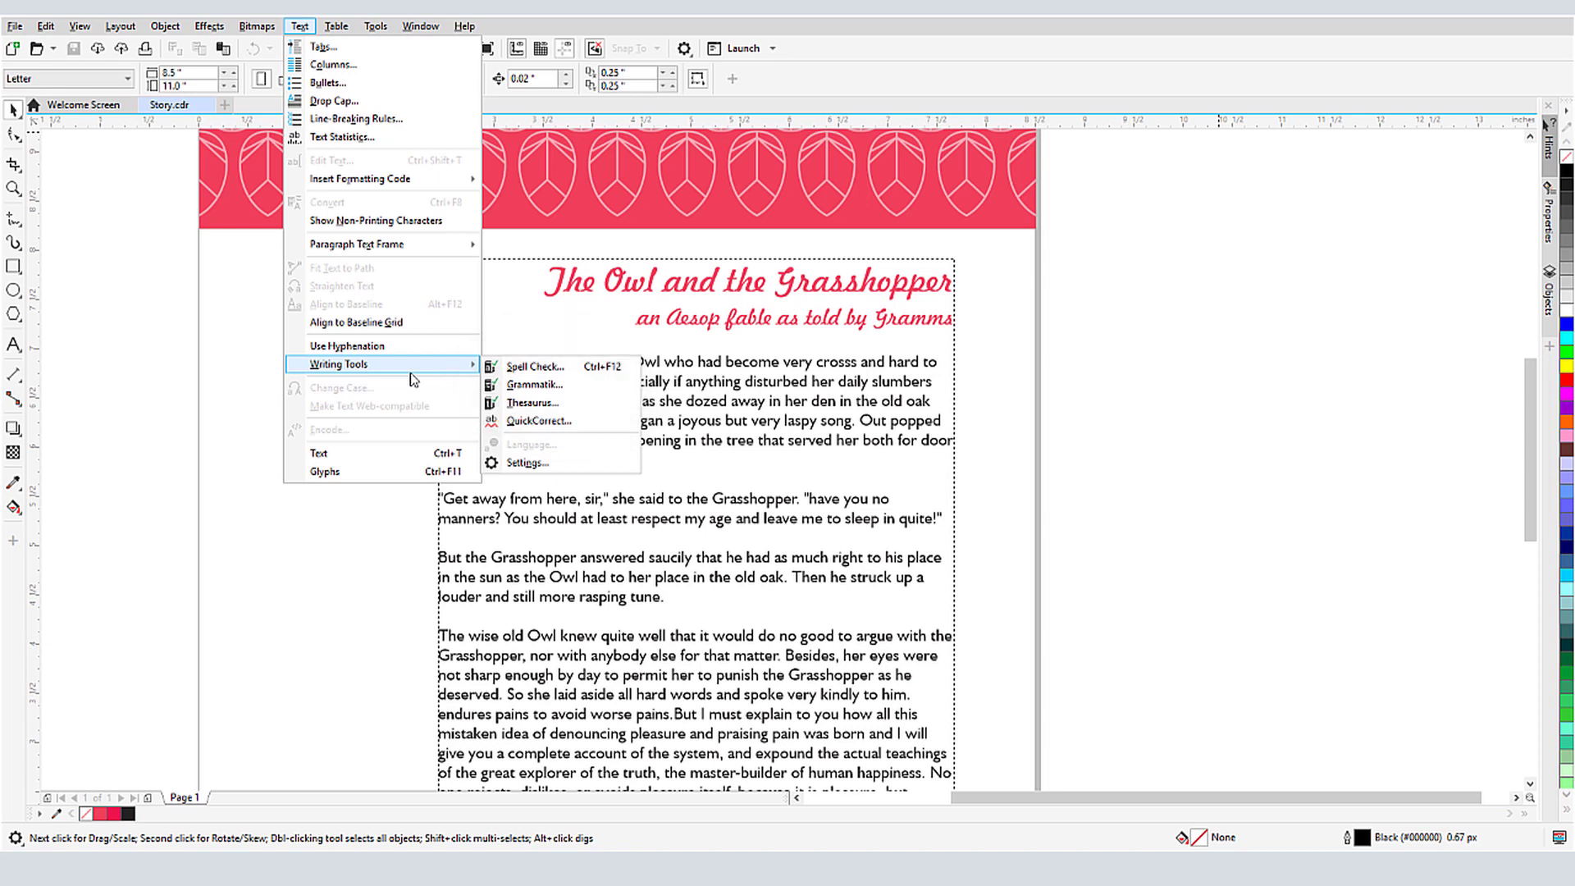
click(234, 366)
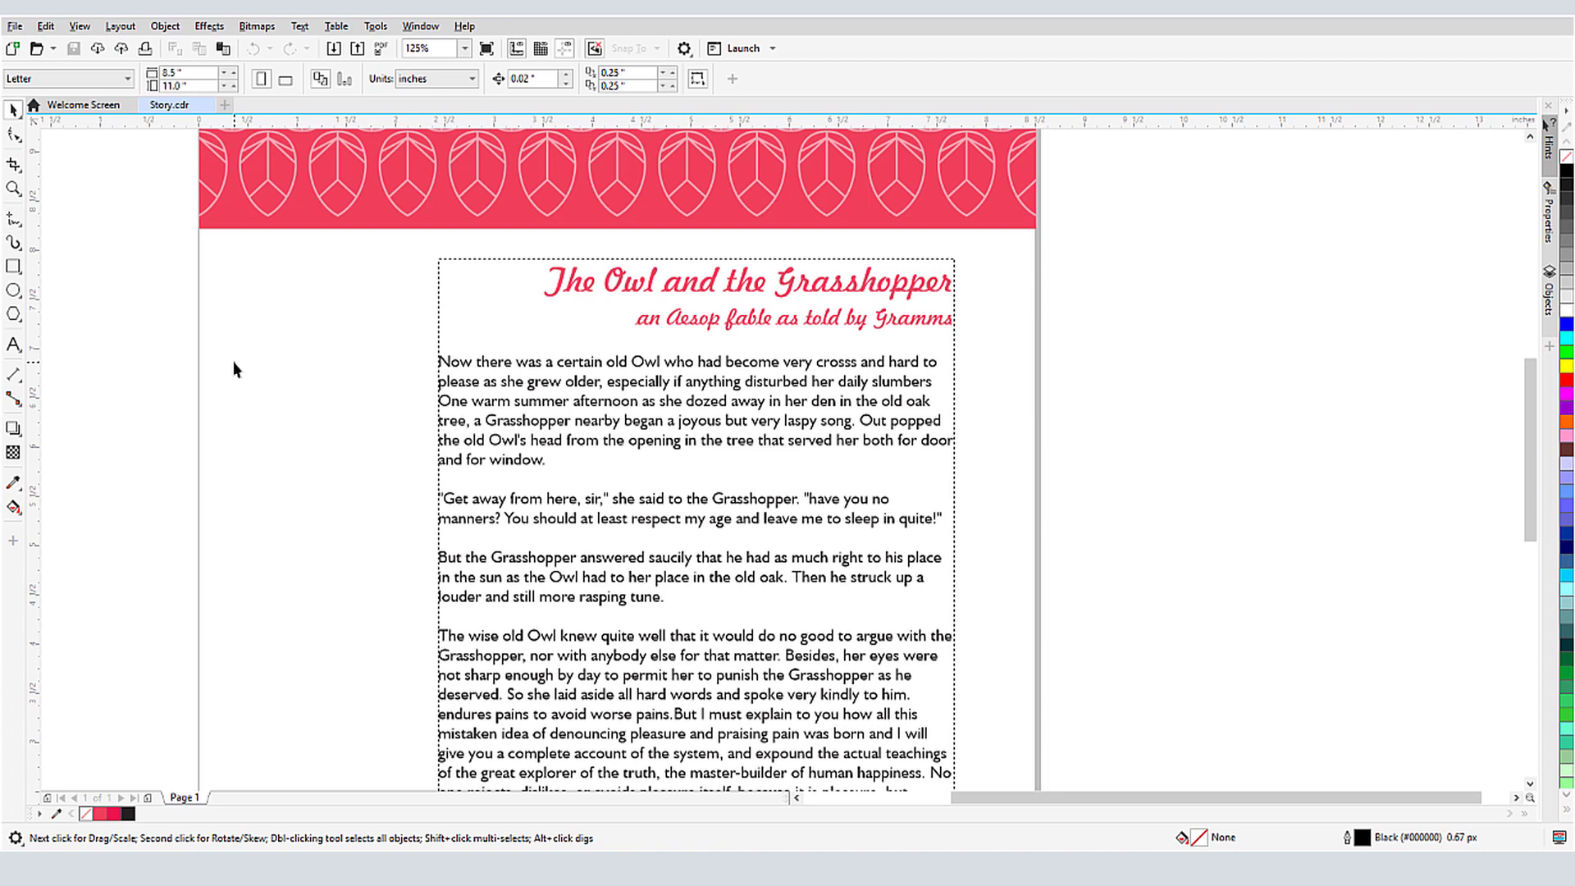
click(441, 420)
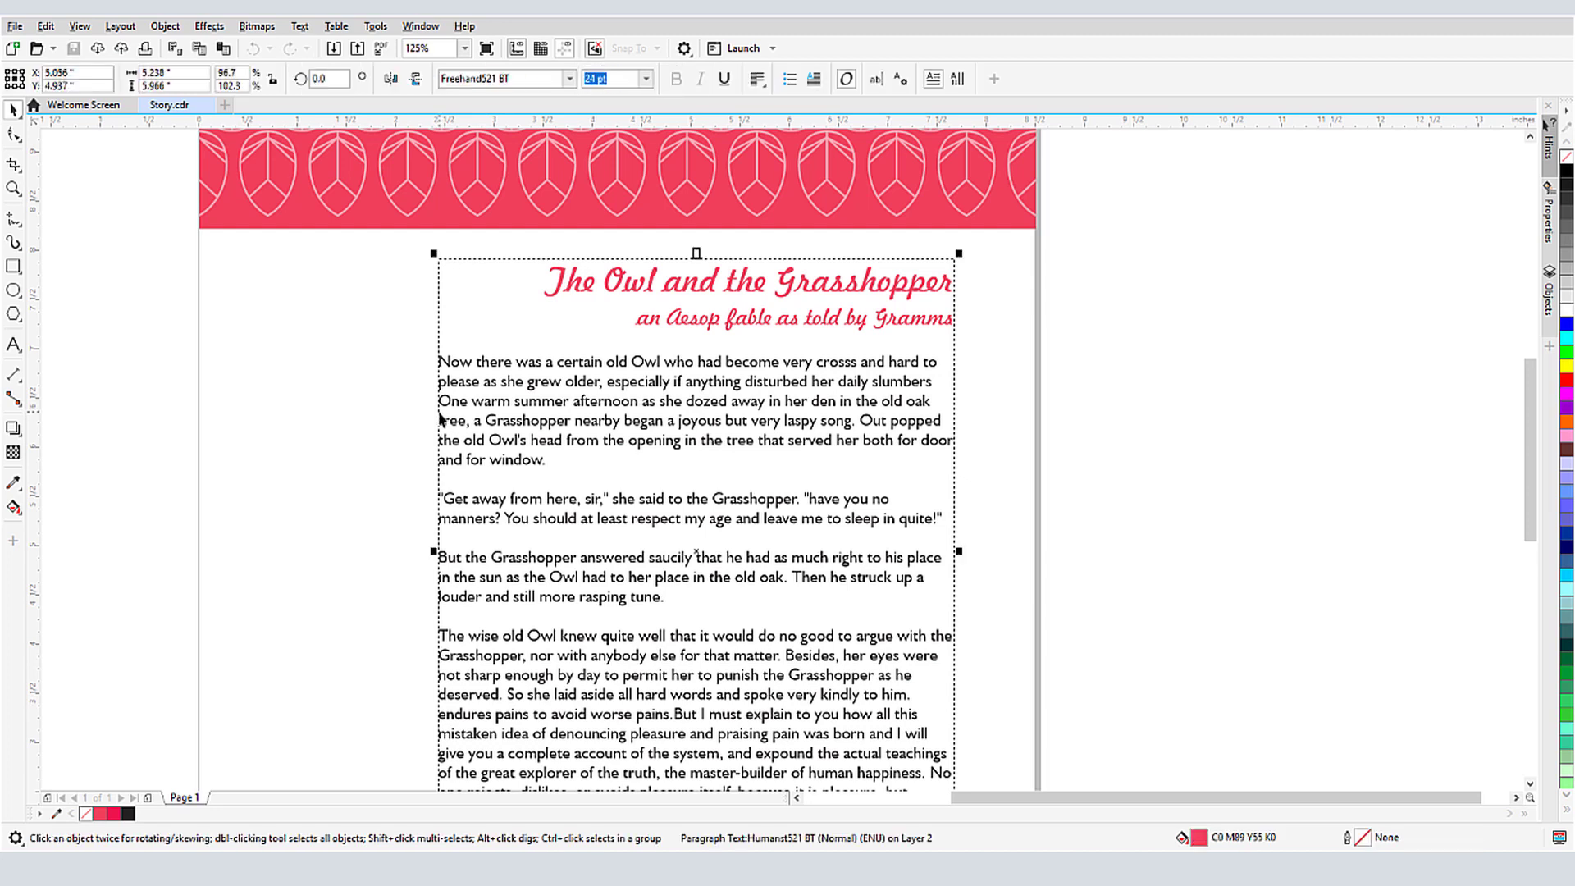
click(300, 27)
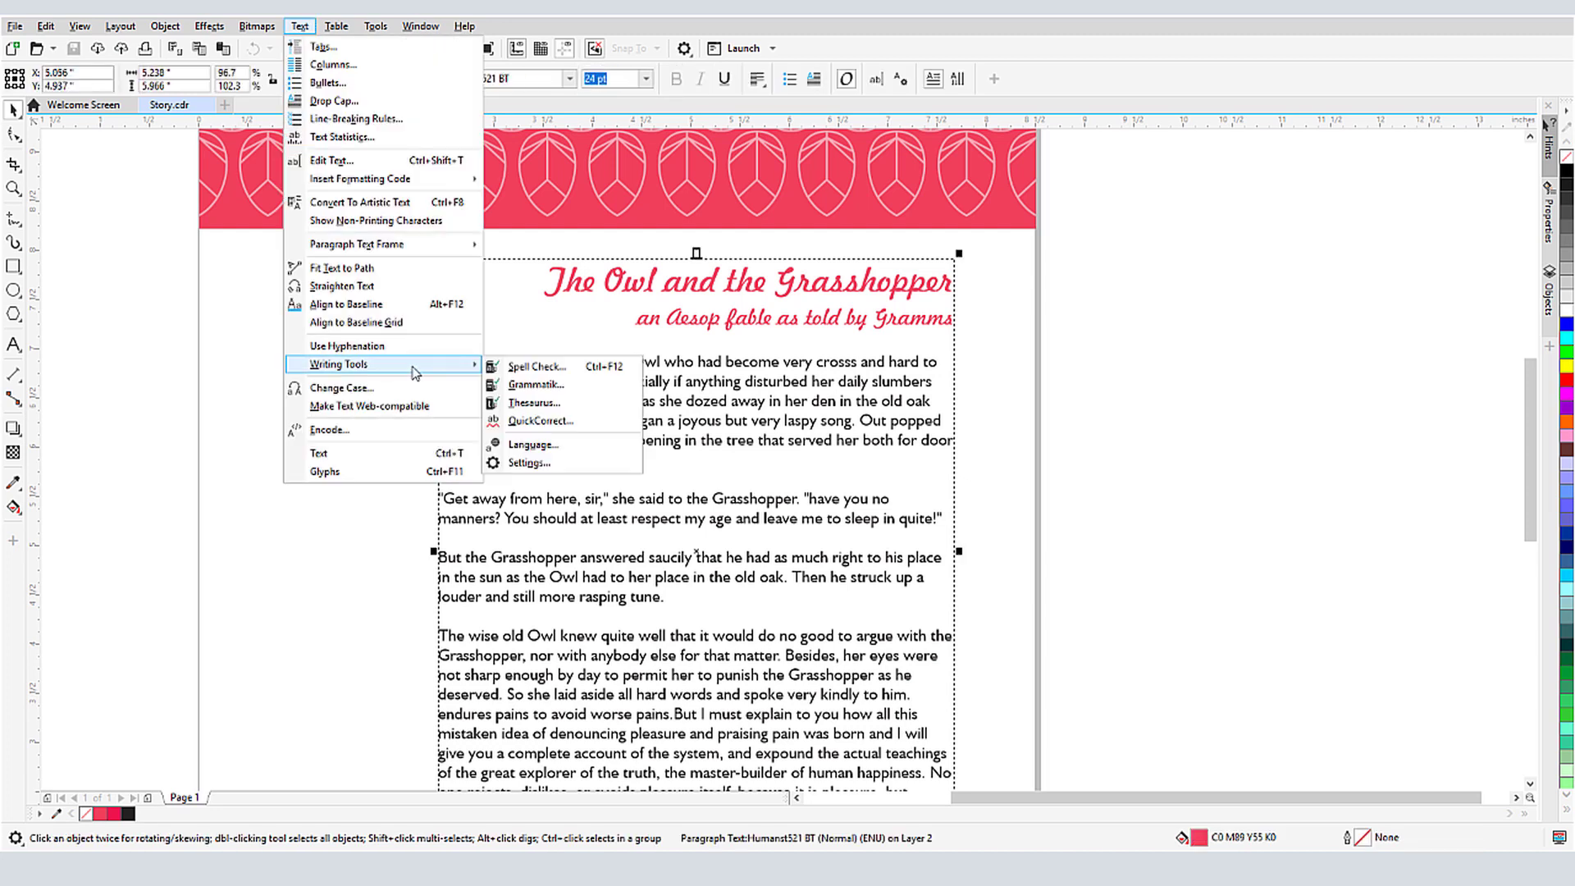
click(576, 450)
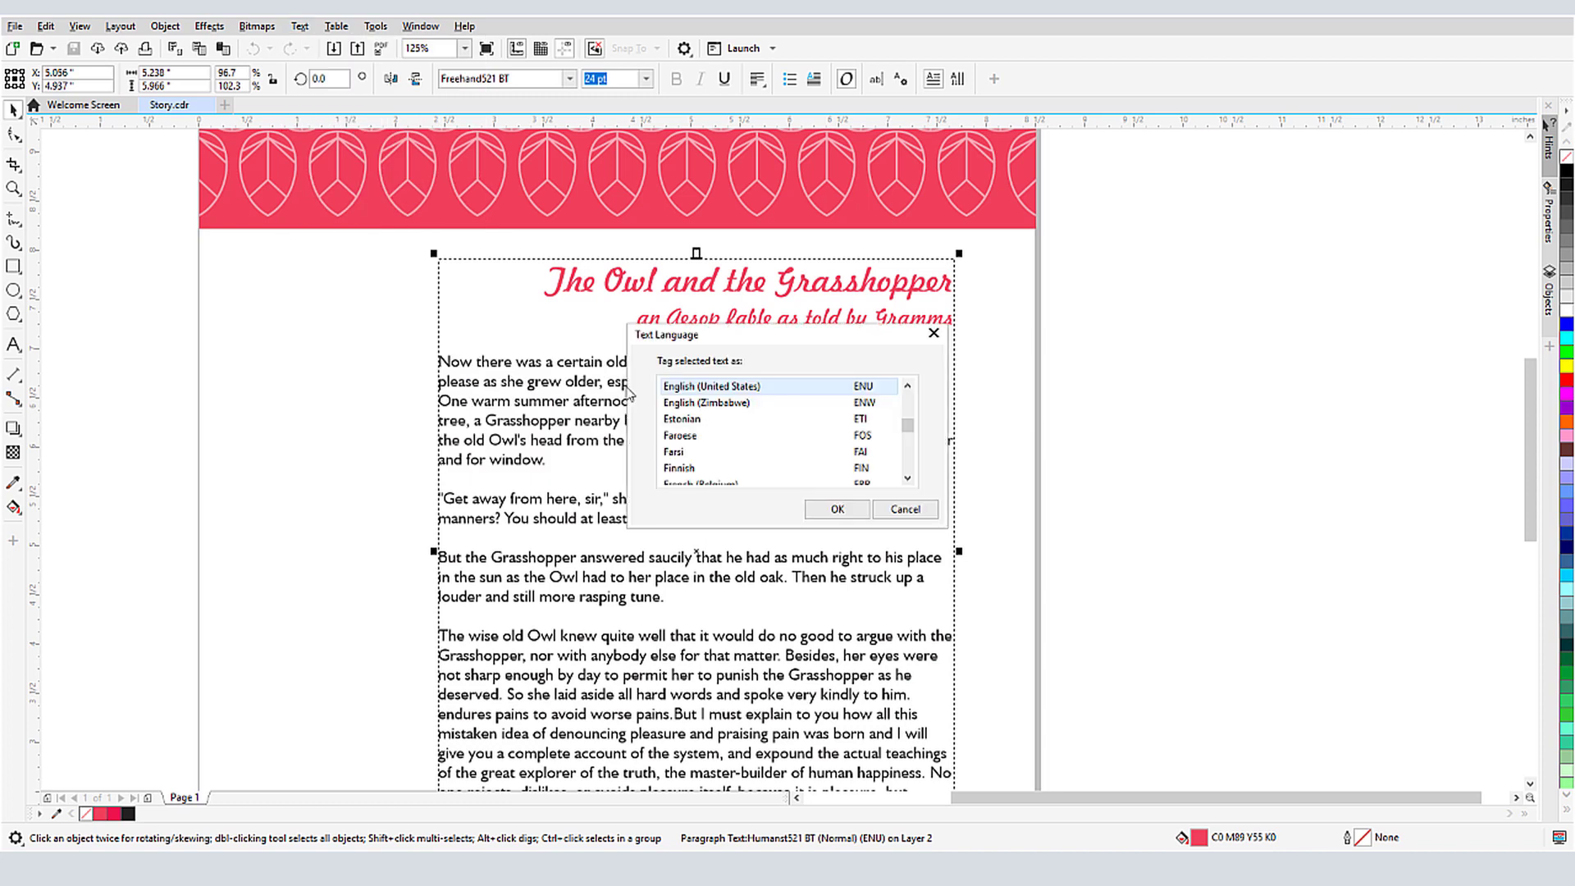
click(908, 387)
click(908, 386)
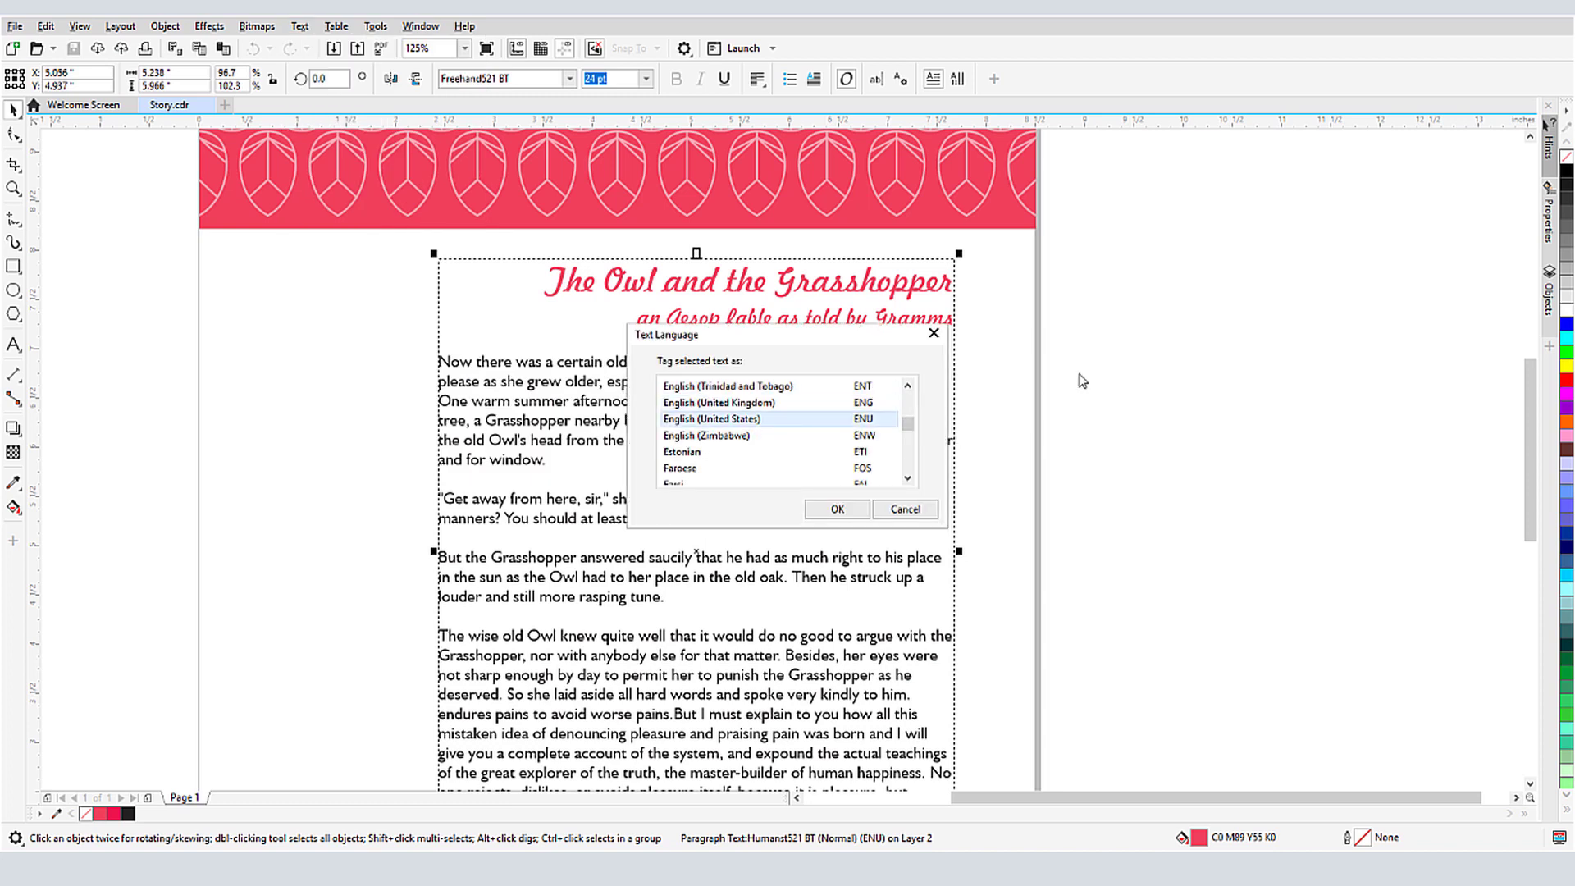
click(923, 514)
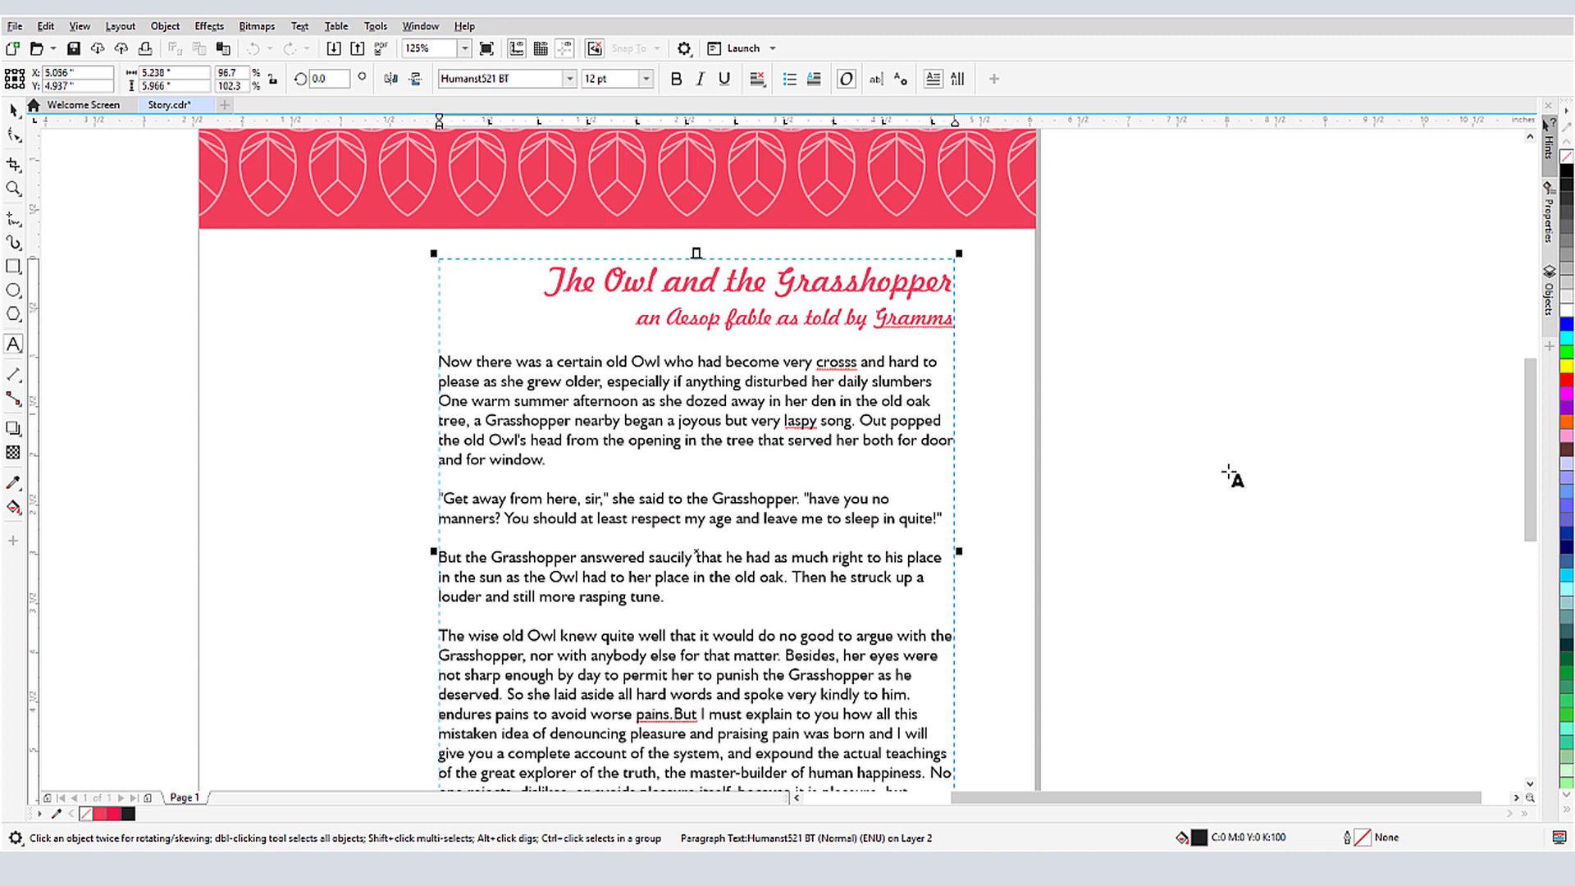
Correct the underlined laspy to raspy and start a spell check of the story.
right_click(789, 423)
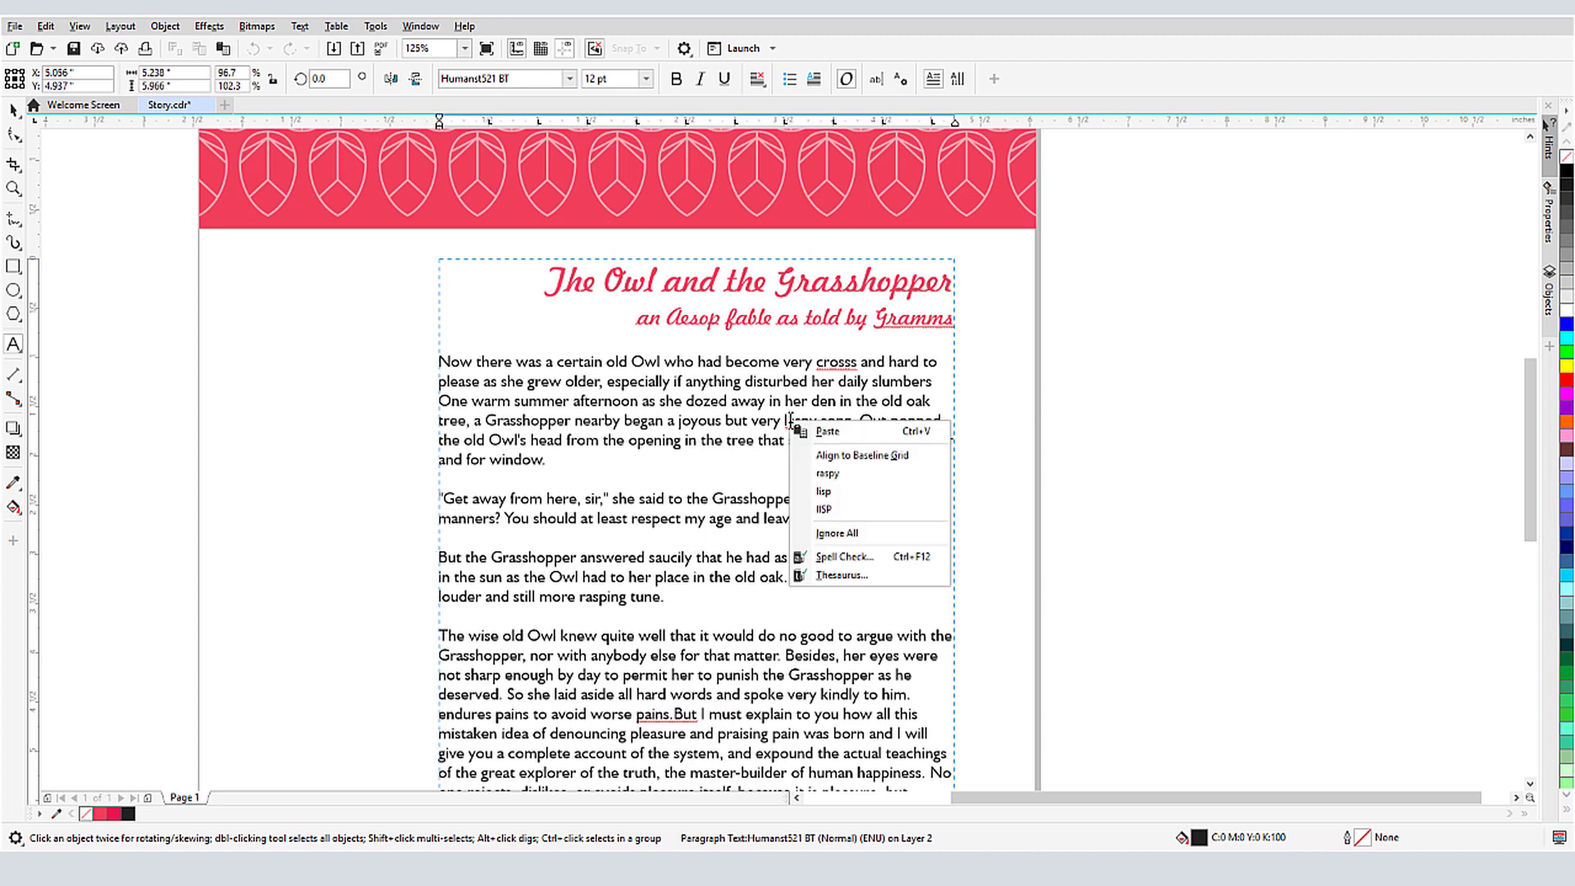
click(854, 476)
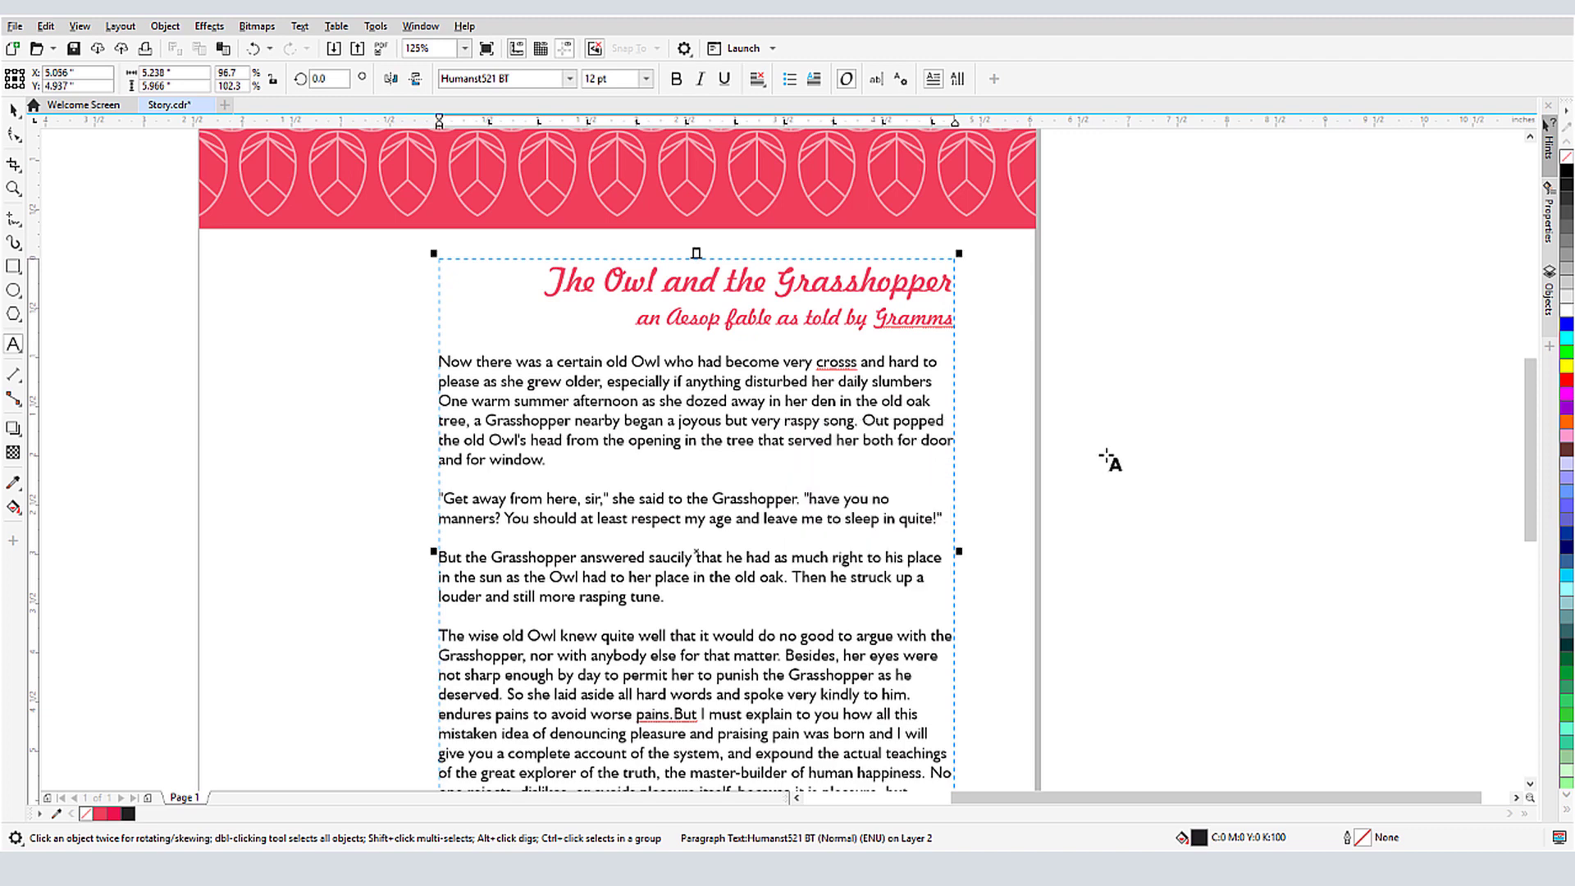
key(ctrl+F12)
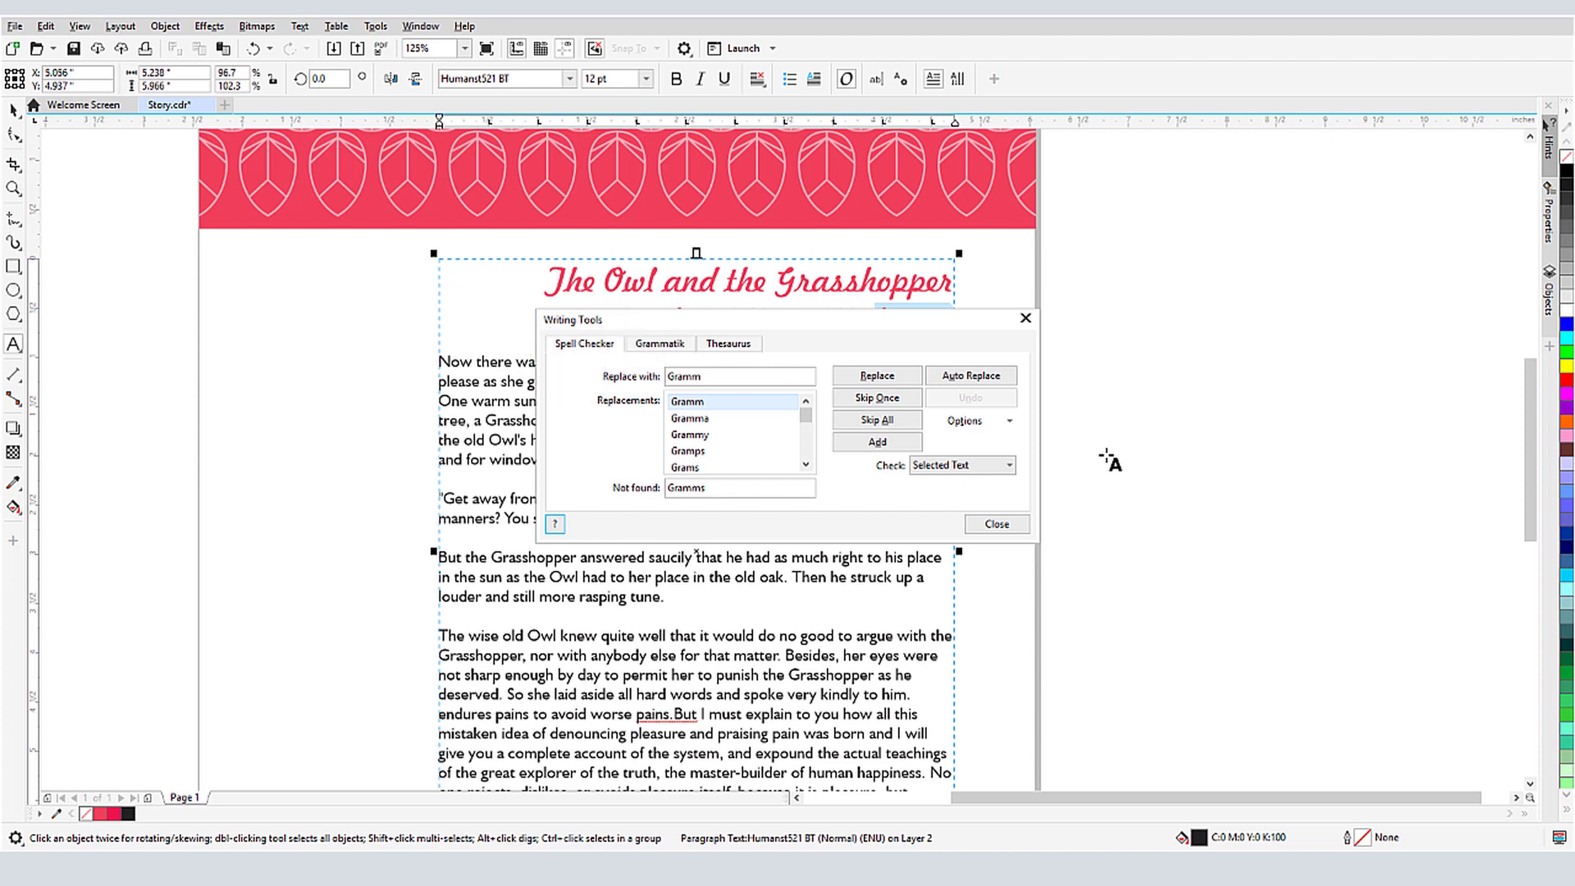
Review the Check range list, move the Spell Checker off the text, and add Gramms to the dictionary.
click(1011, 466)
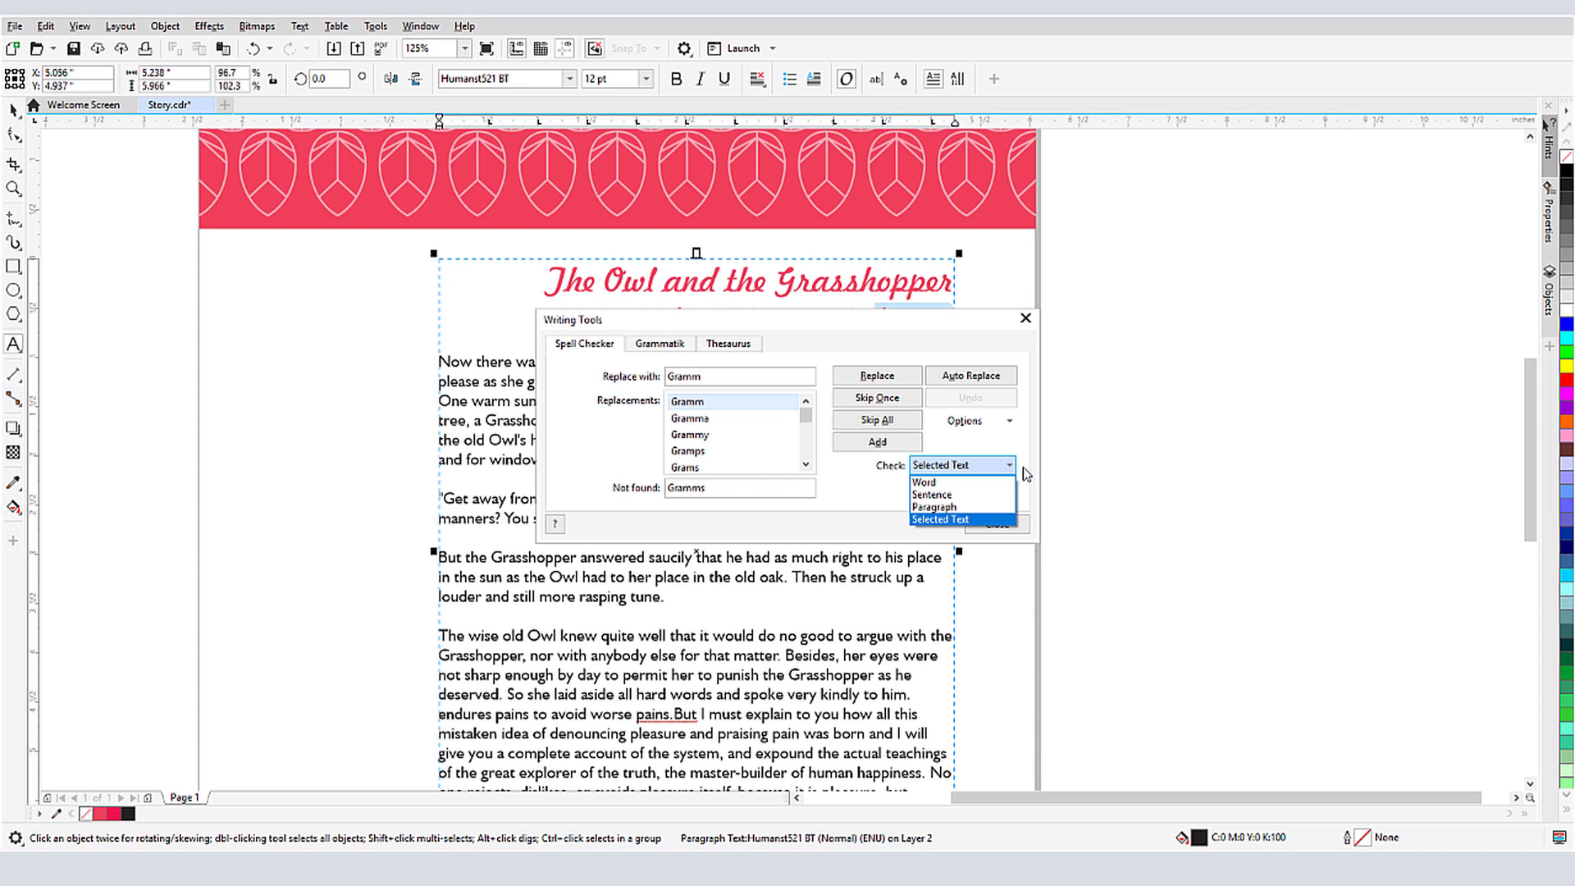
click(1026, 474)
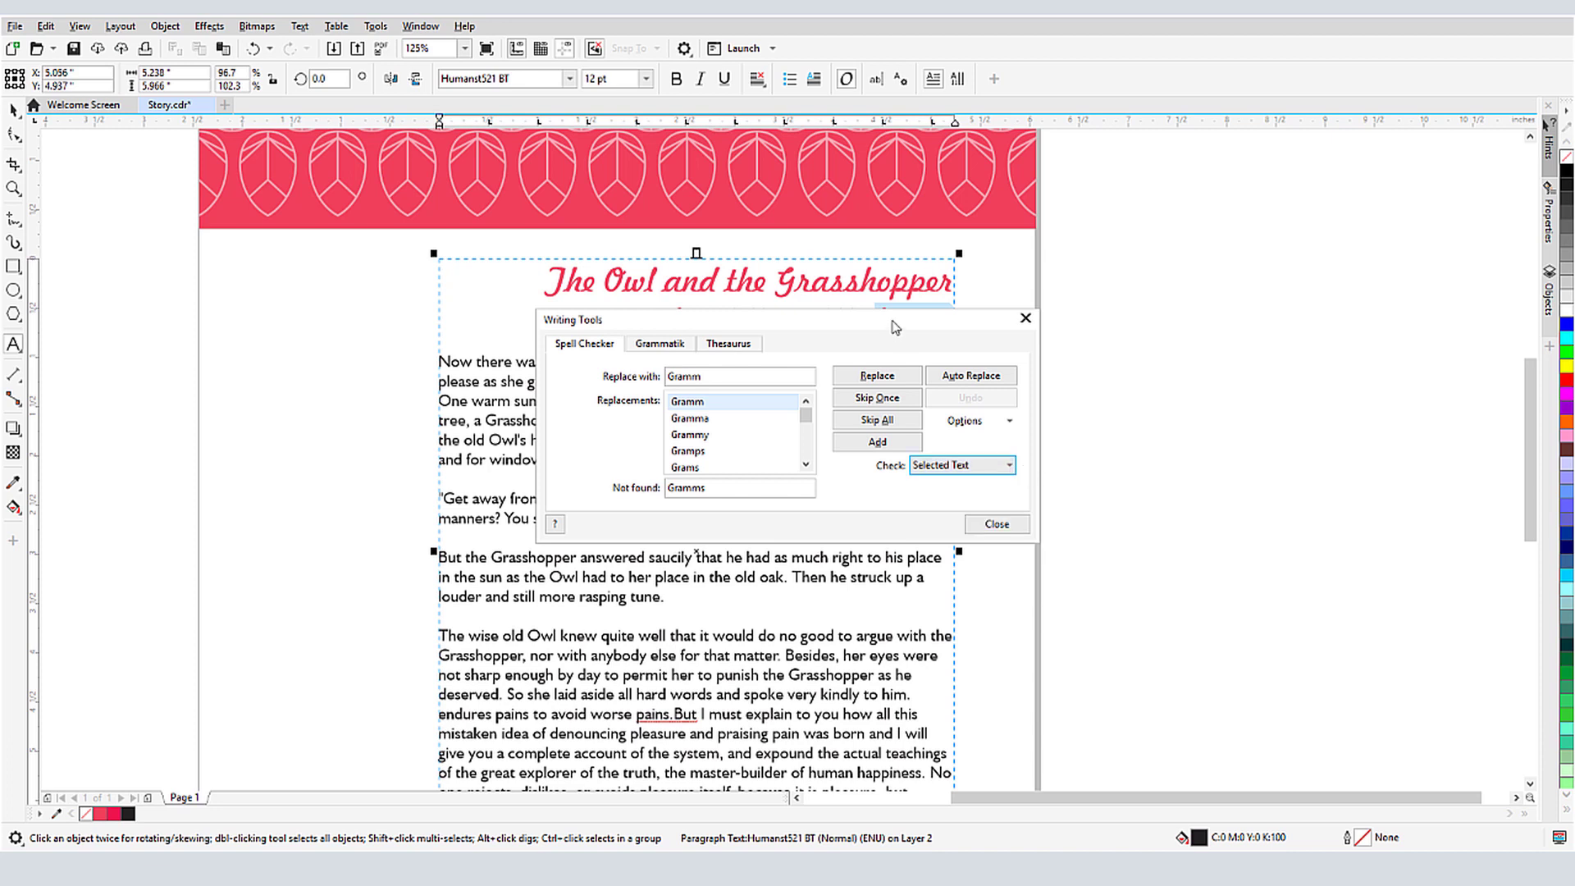
drag(894, 328, 1100, 472)
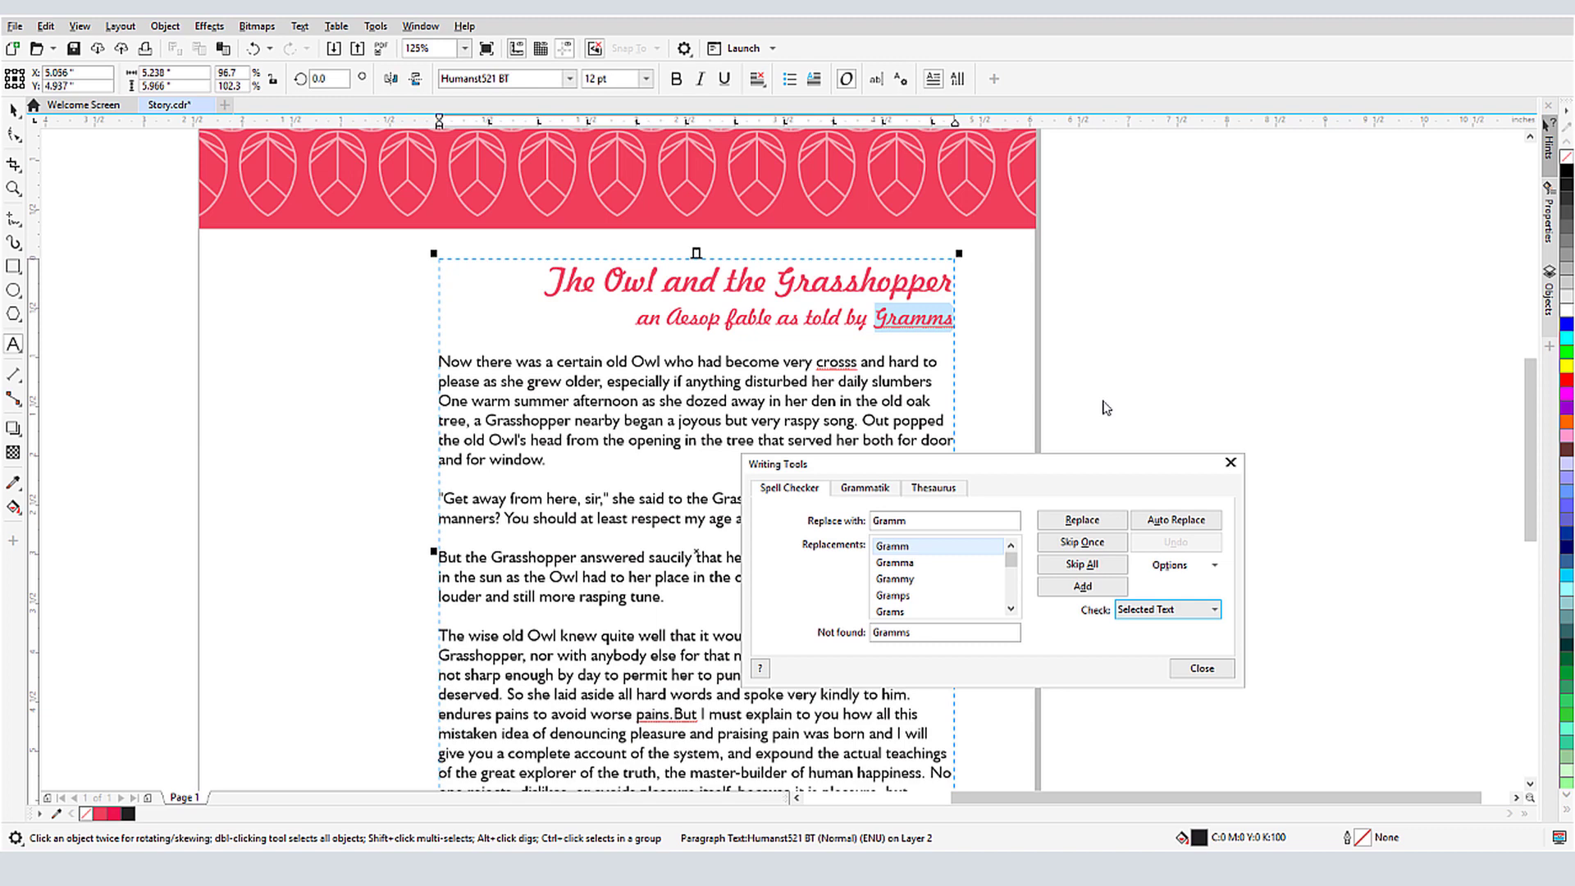
click(1082, 587)
drag(1125, 466, 1198, 427)
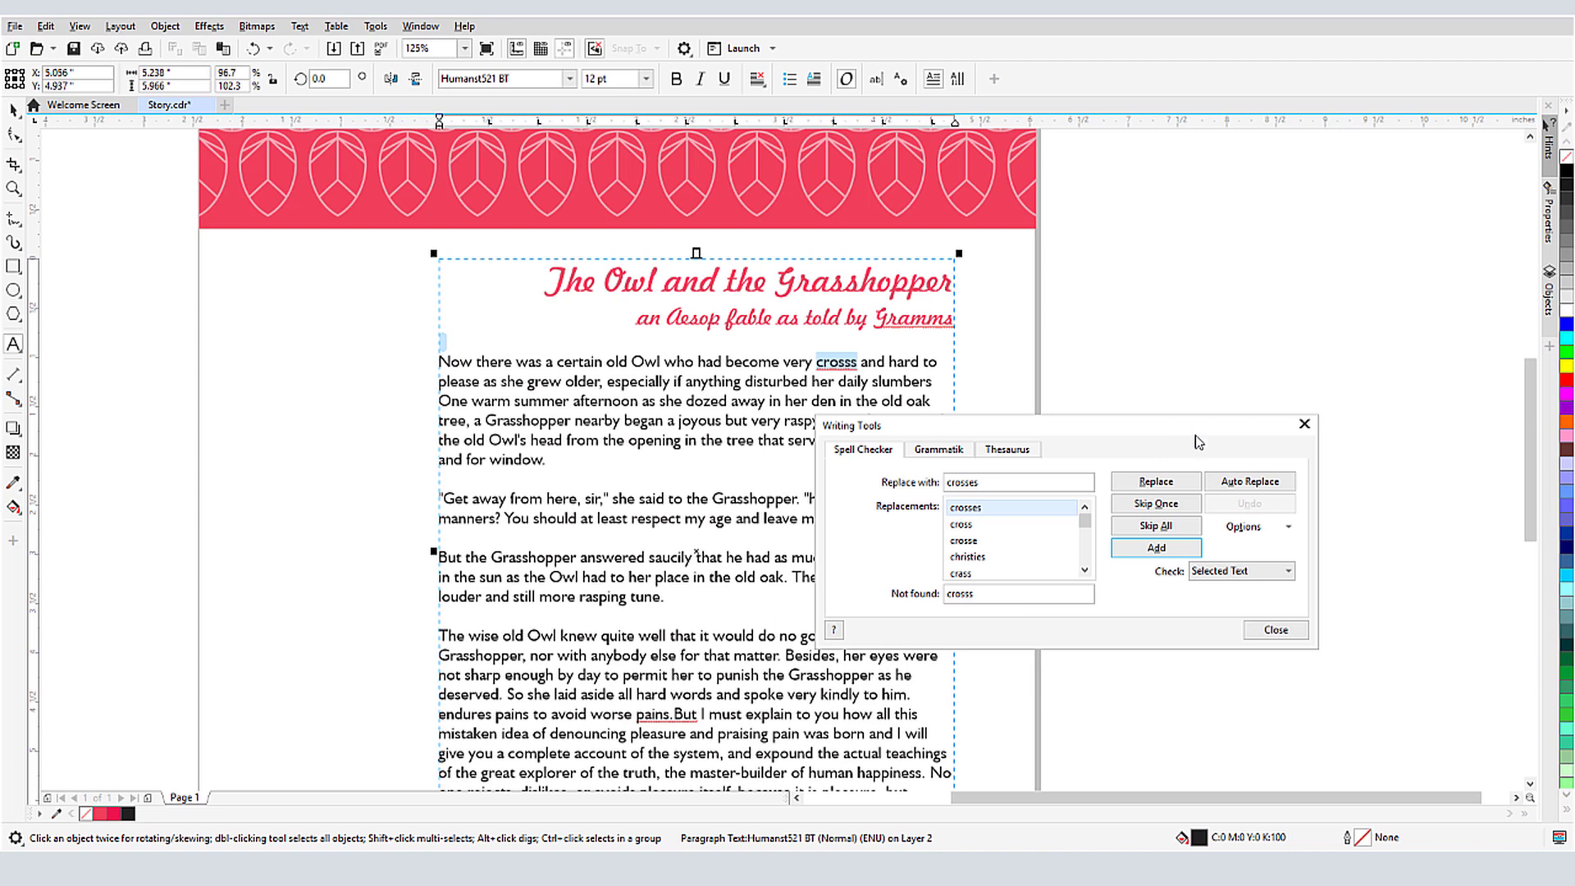
Look through the Spell Checker's User Word Lists and Language options without changing them.
click(1284, 531)
click(1267, 549)
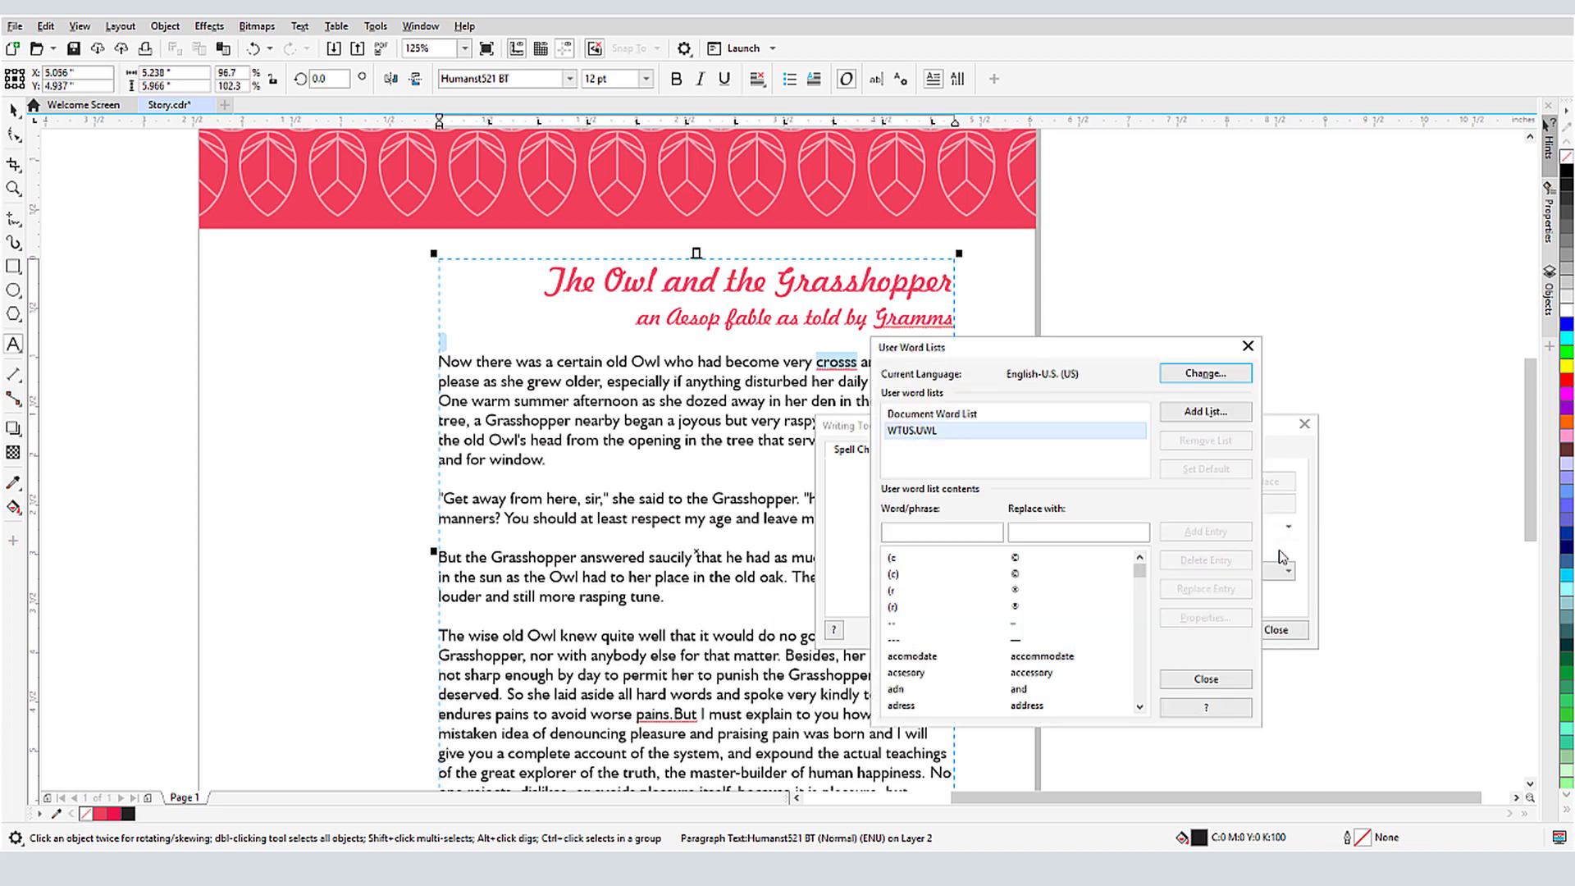
mouse_move(1142, 574)
mouse_down()
mouse_move(1139, 613)
mouse_move(1141, 557)
mouse_up()
click(1247, 346)
click(1286, 529)
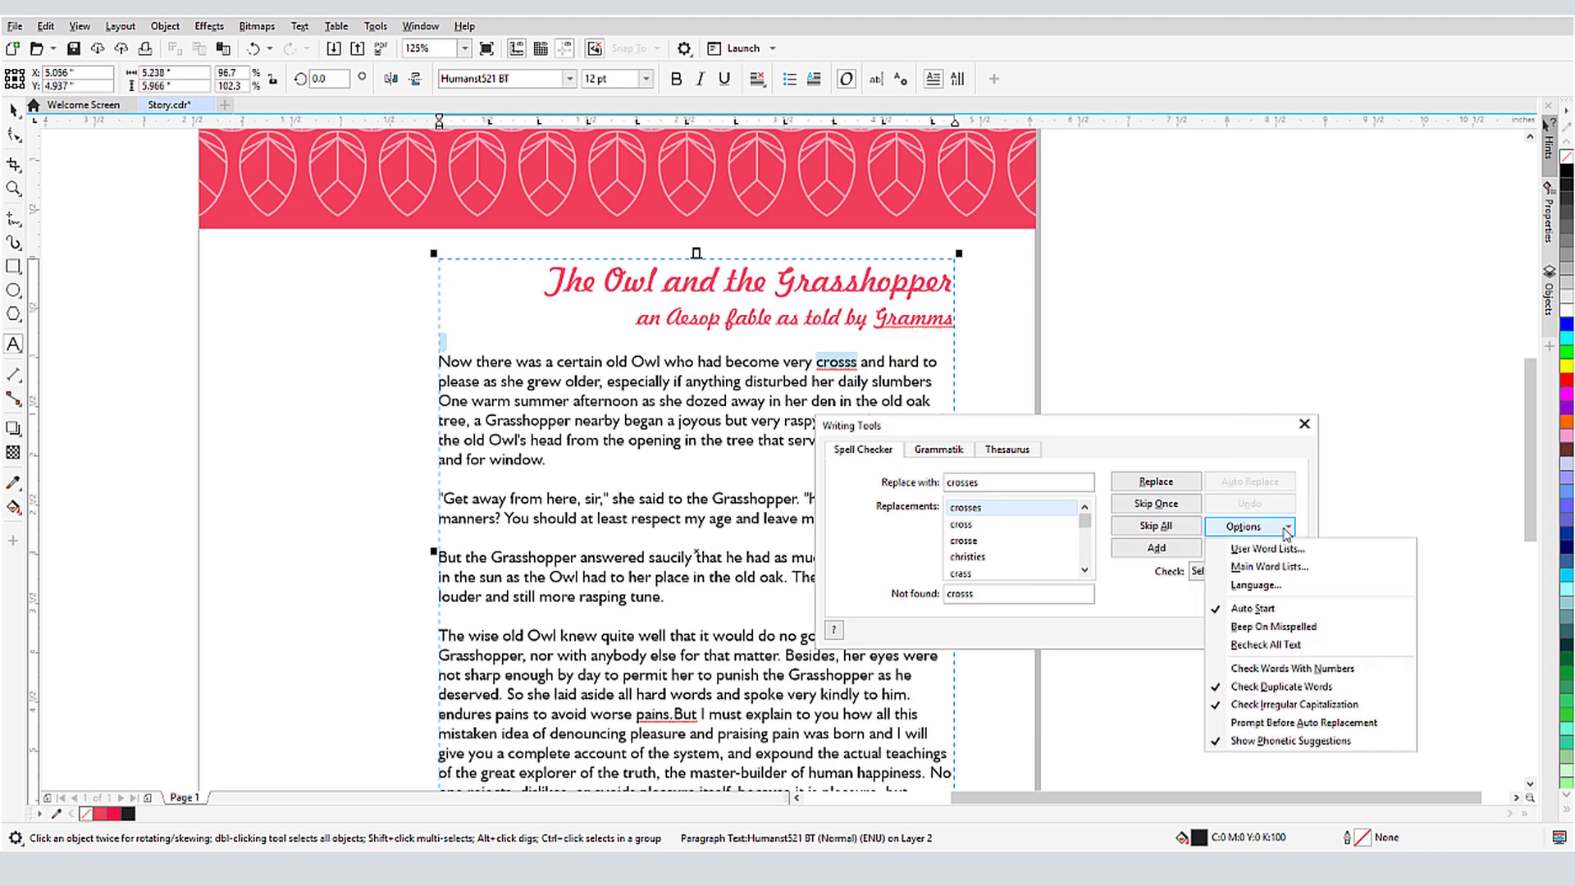
click(1268, 588)
key(Escape)
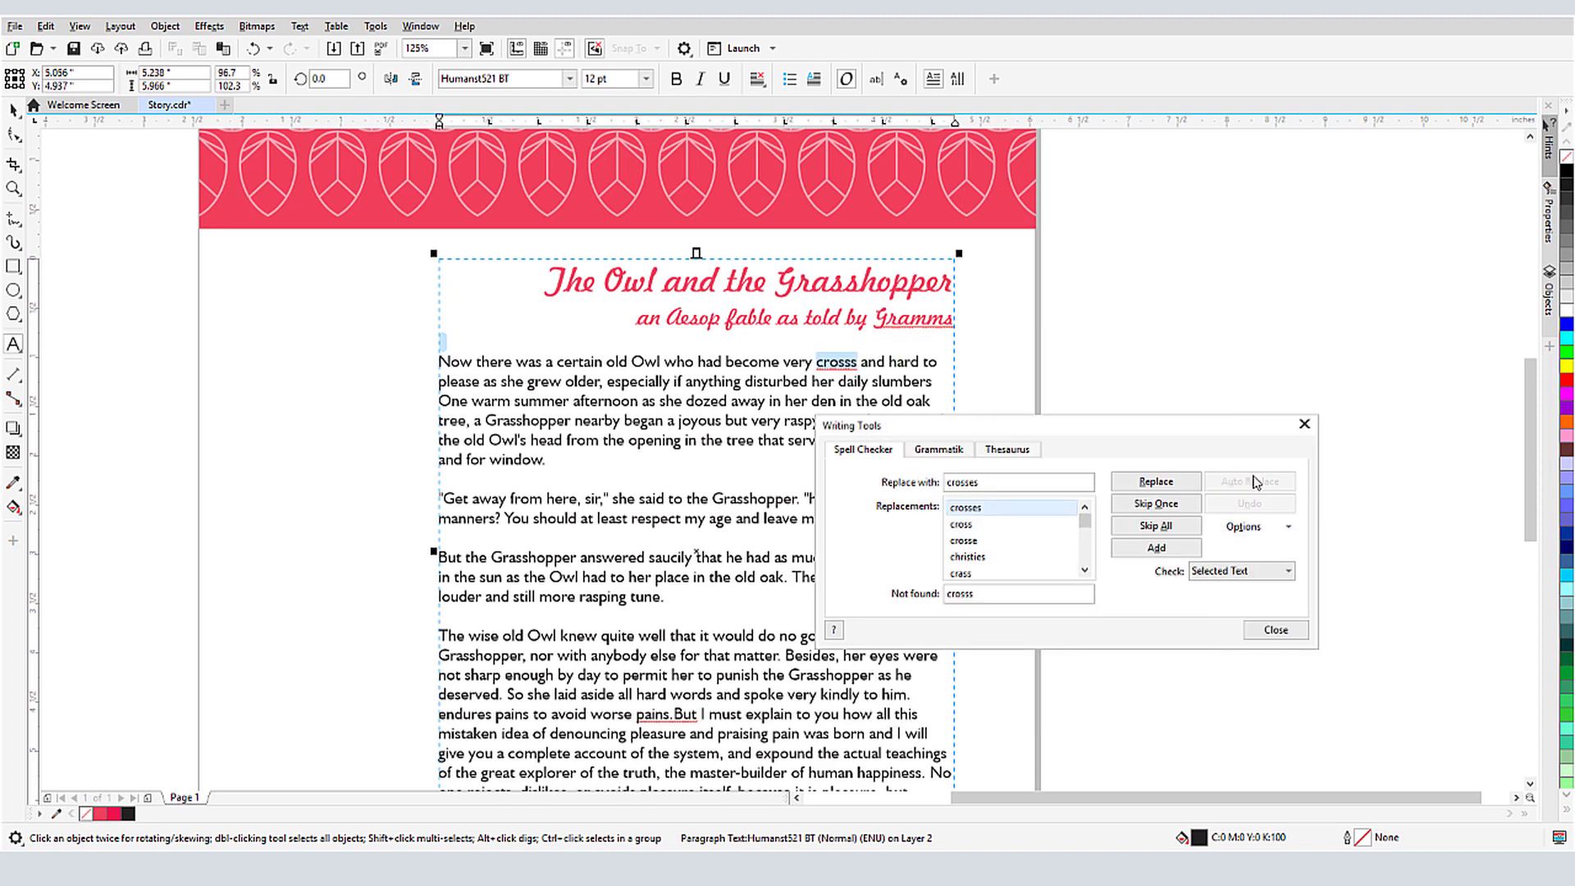
click(1288, 529)
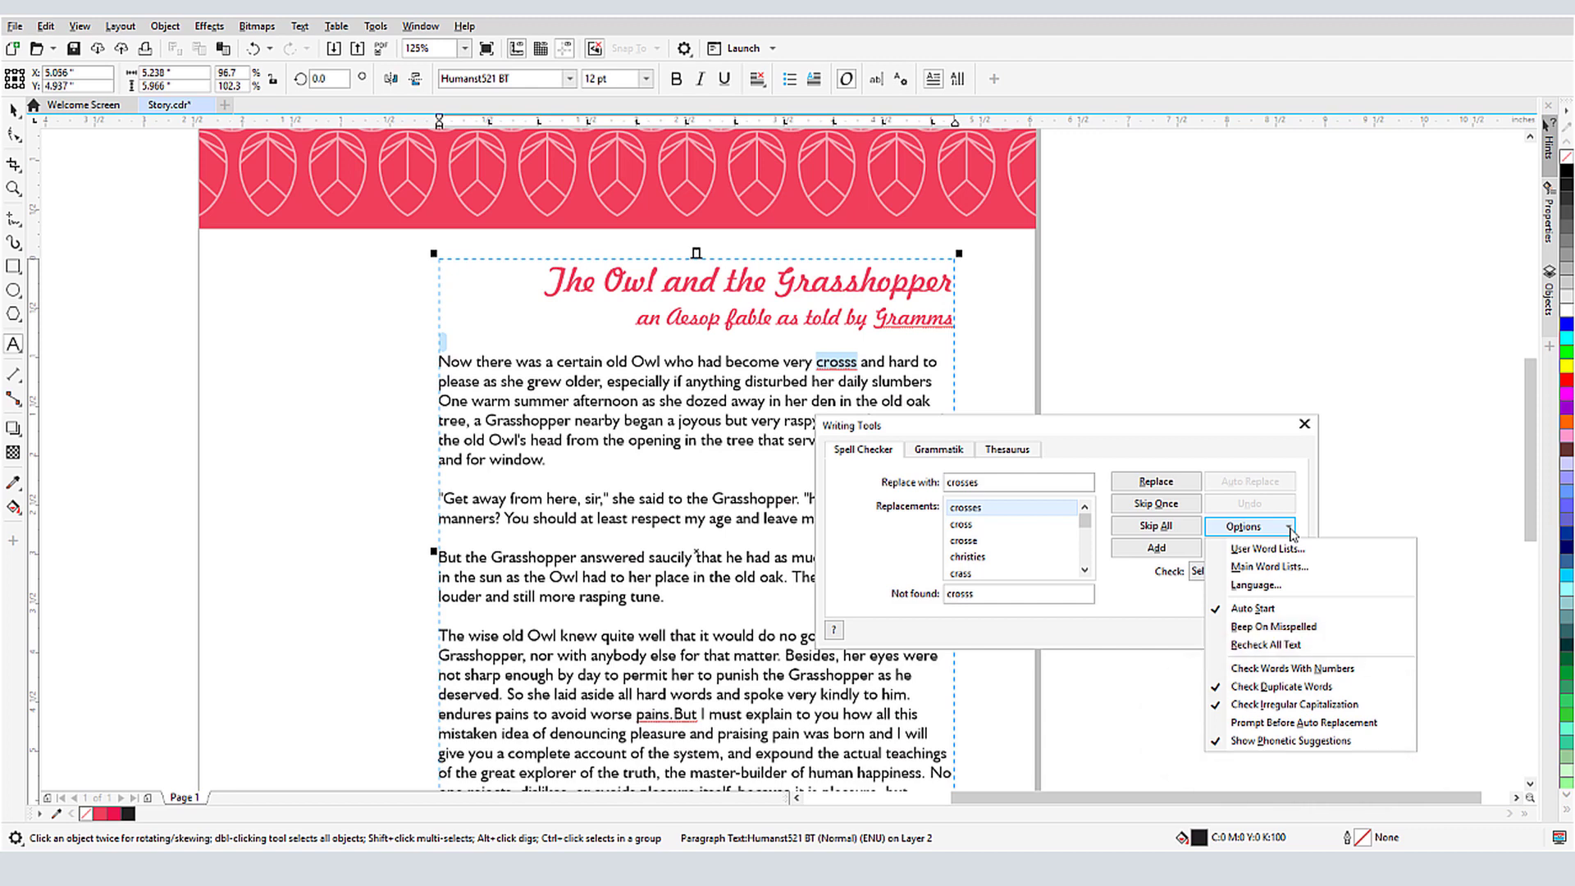
click(1288, 529)
Replace crosss with cross, fix pains.But to 'pains. But', and confirm the finished check.
click(962, 524)
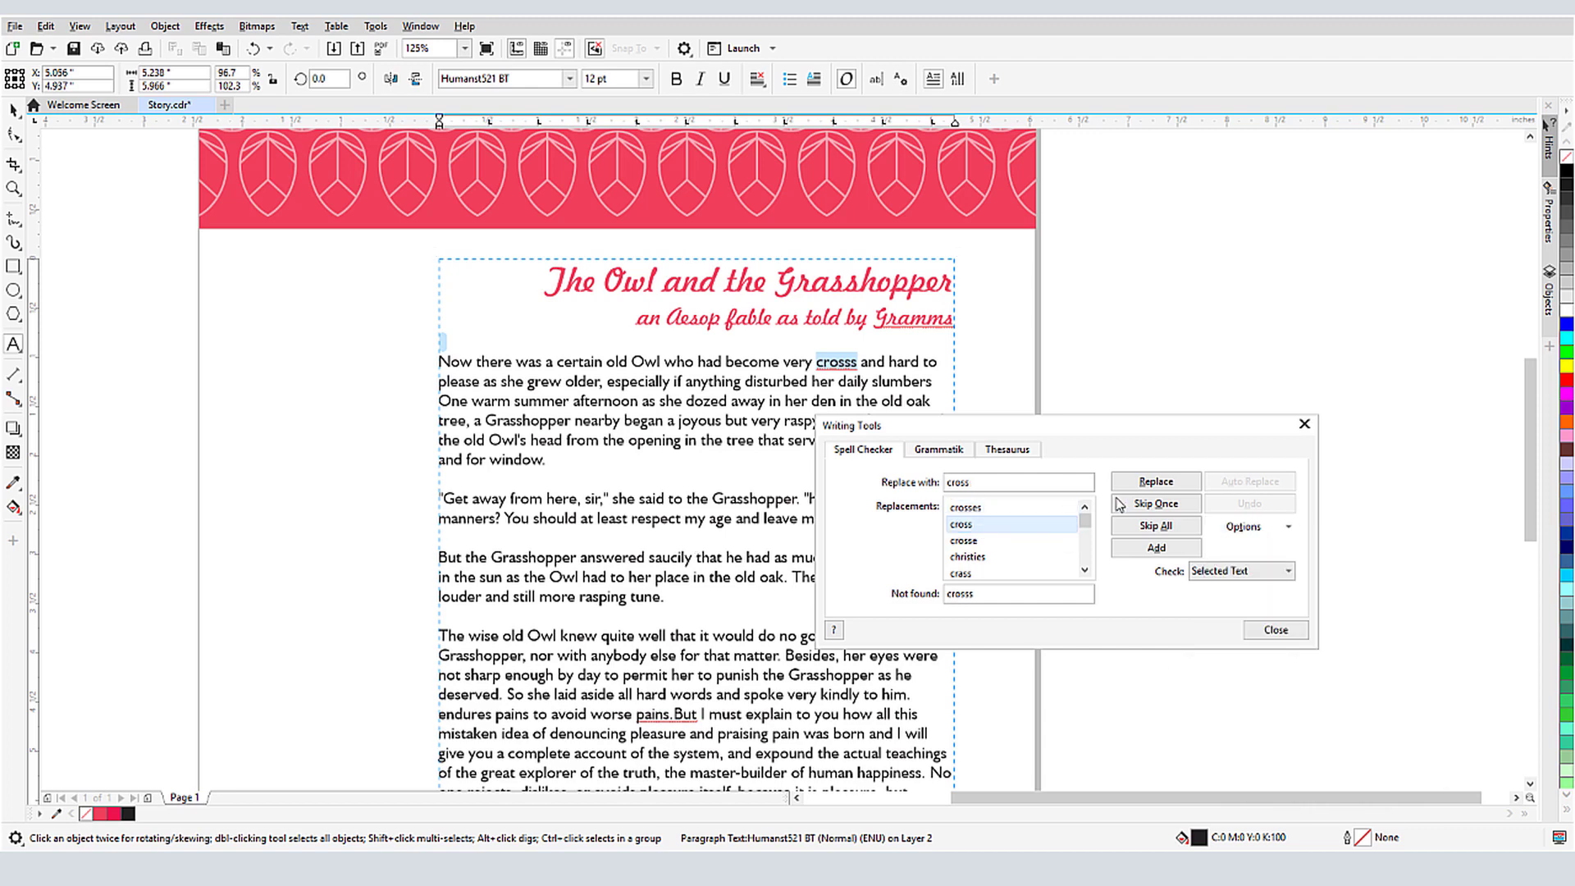
click(1155, 481)
click(972, 483)
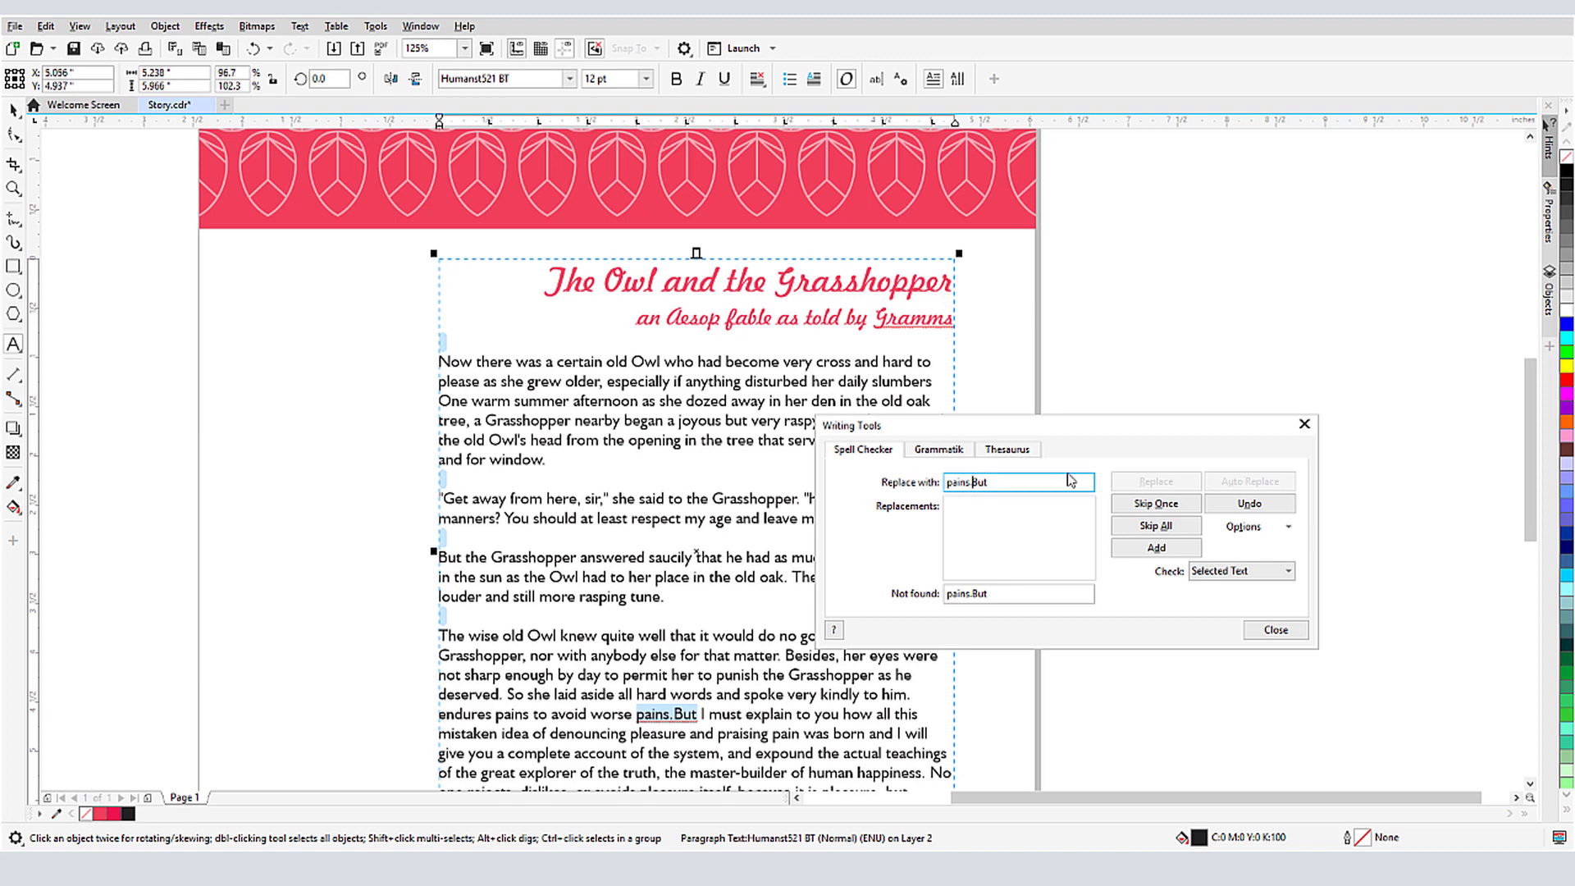
click(1149, 486)
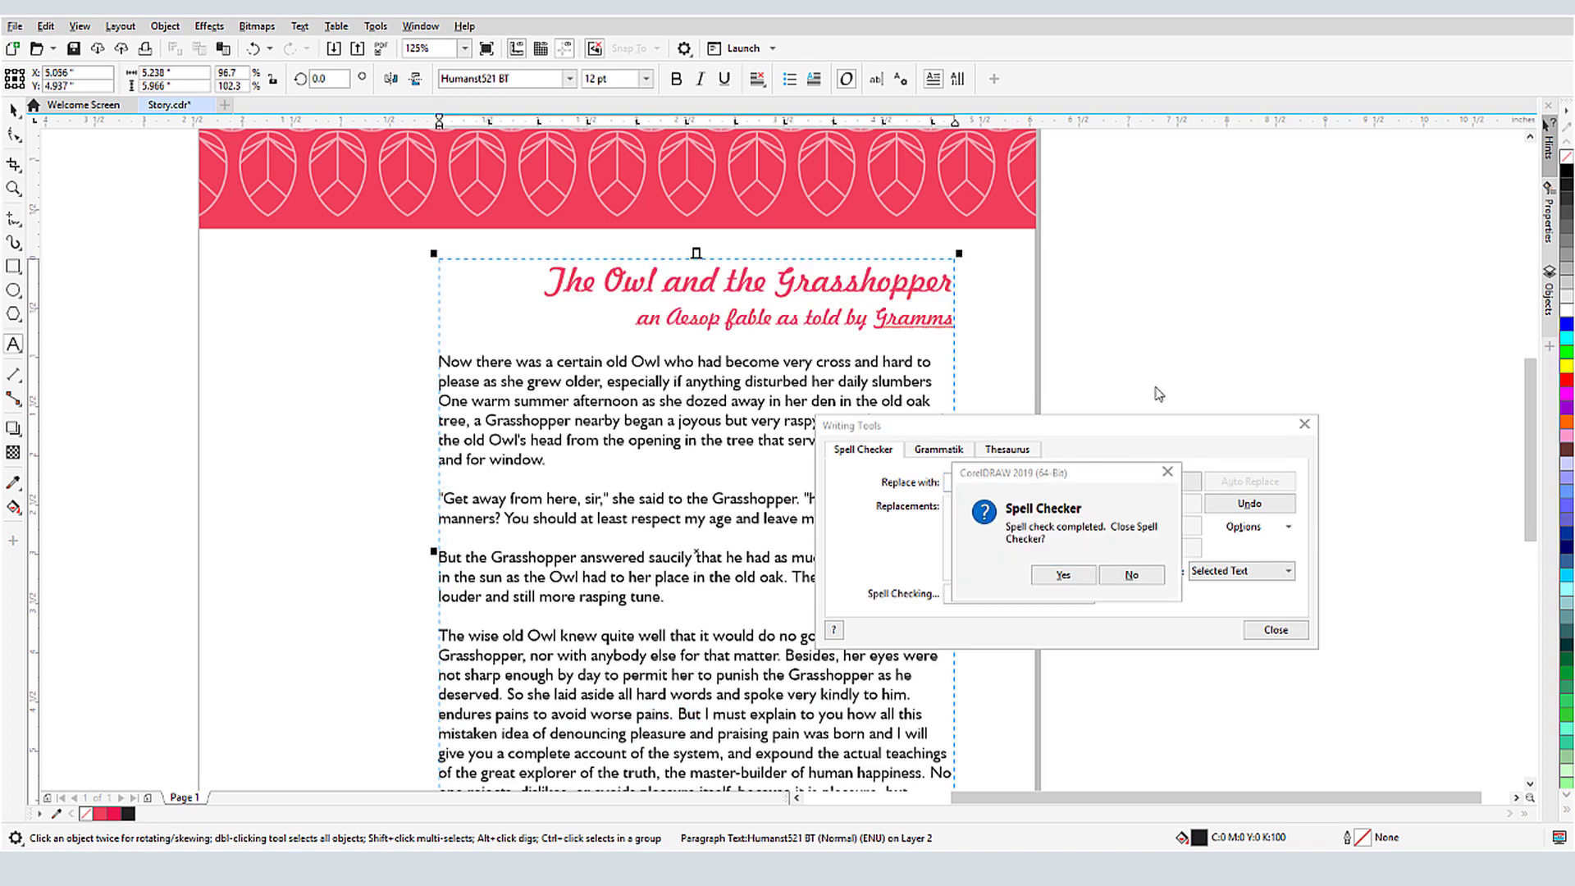
click(1064, 575)
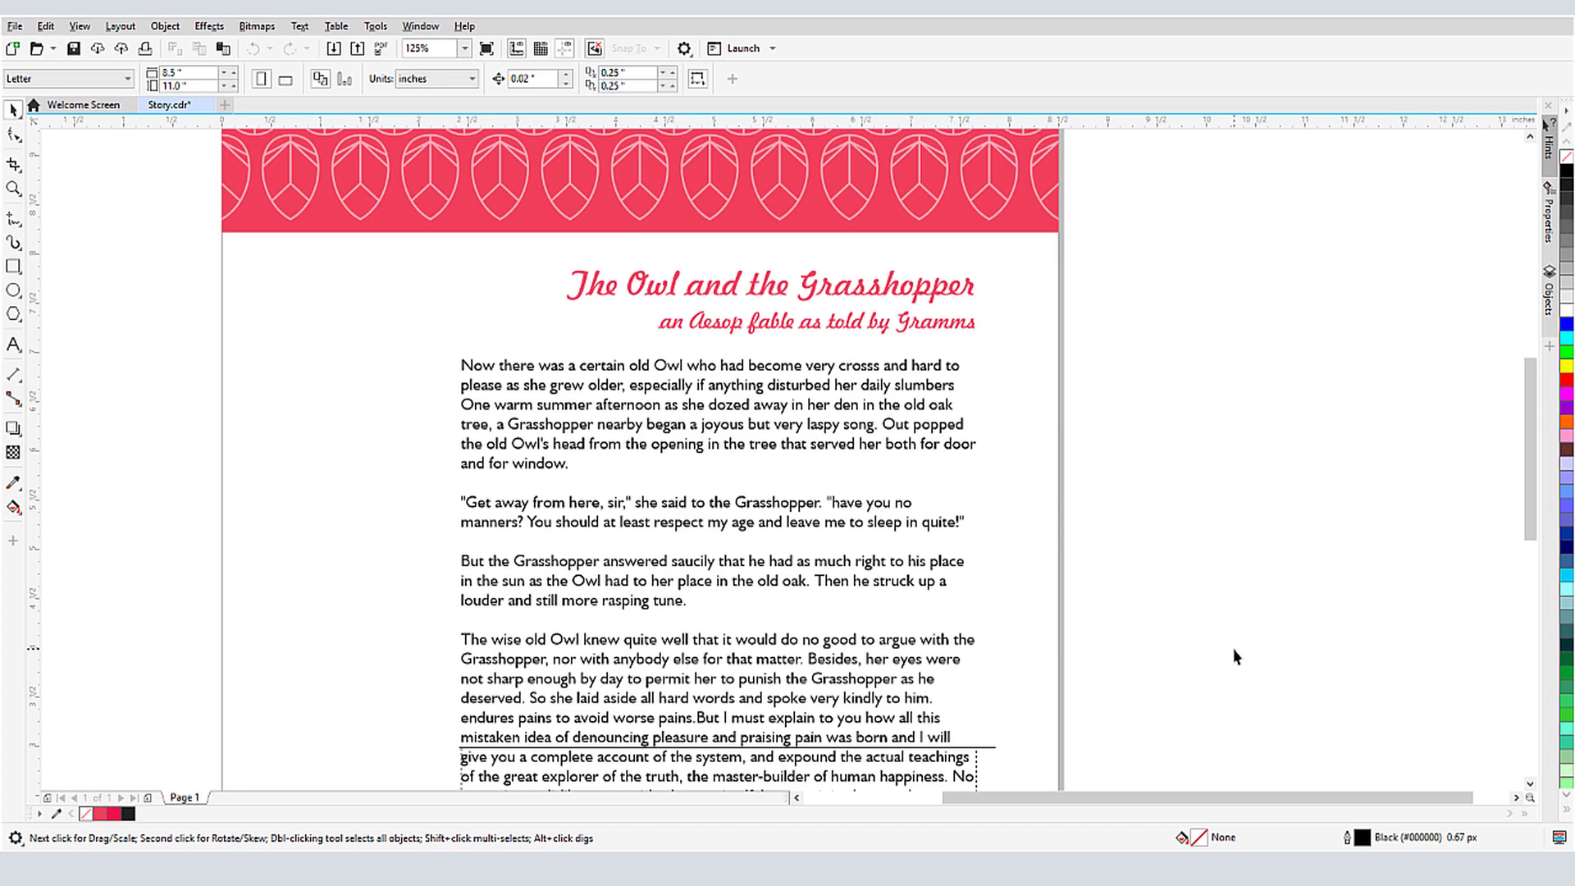
Rerun the spell check: skip Gramms, replace crosss with cross, skip laspy, then close.
key(ctrl+F12)
drag(939, 324, 1100, 461)
click(1035, 529)
click(884, 553)
click(1017, 508)
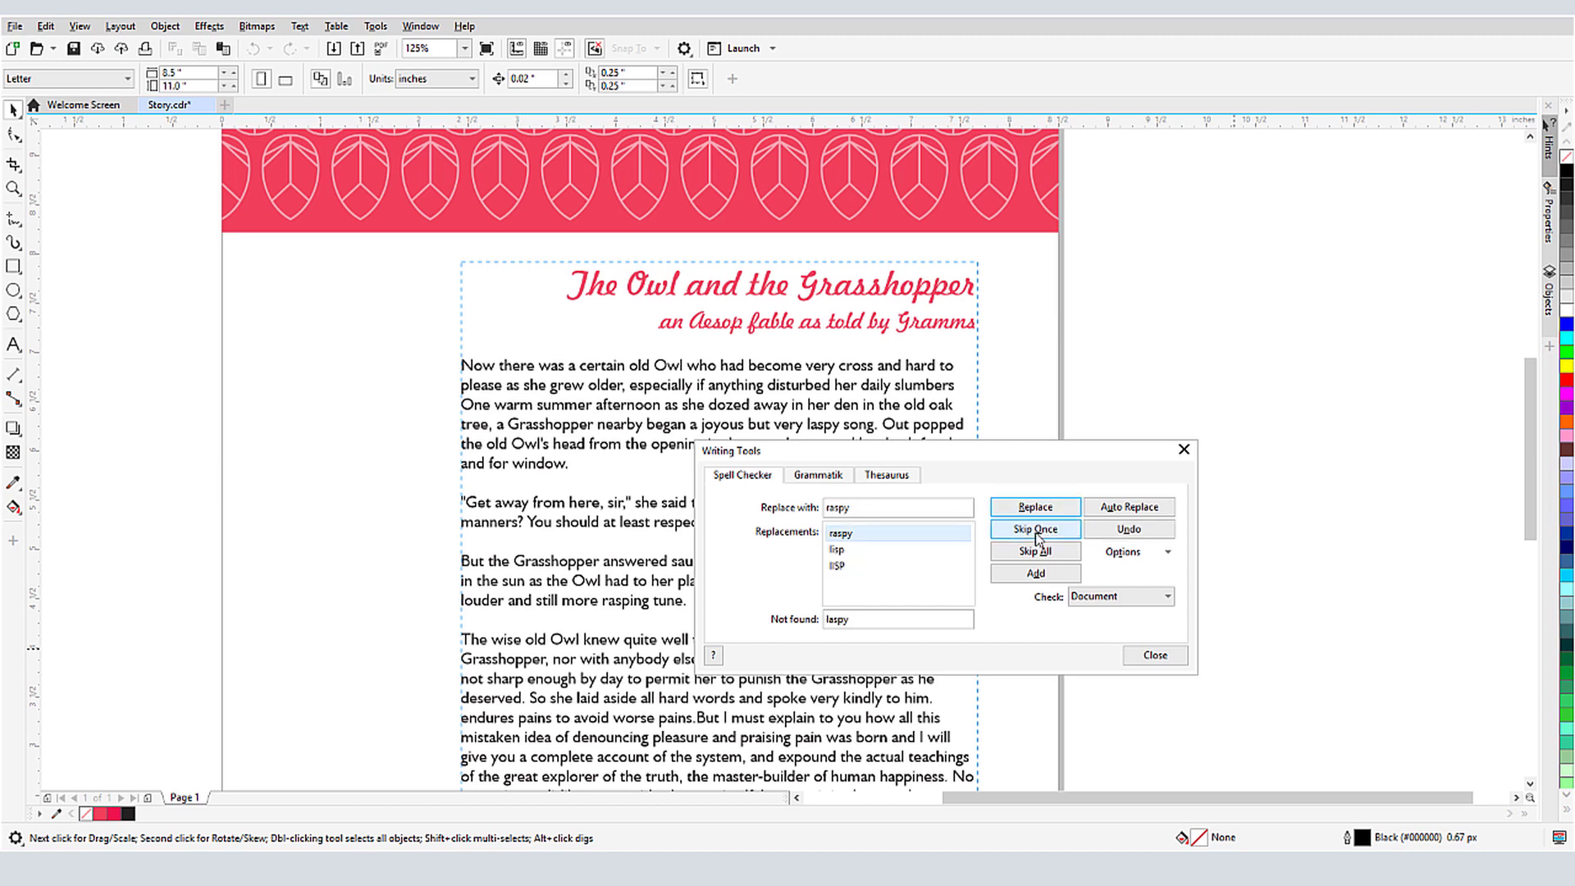
click(1036, 532)
click(1181, 655)
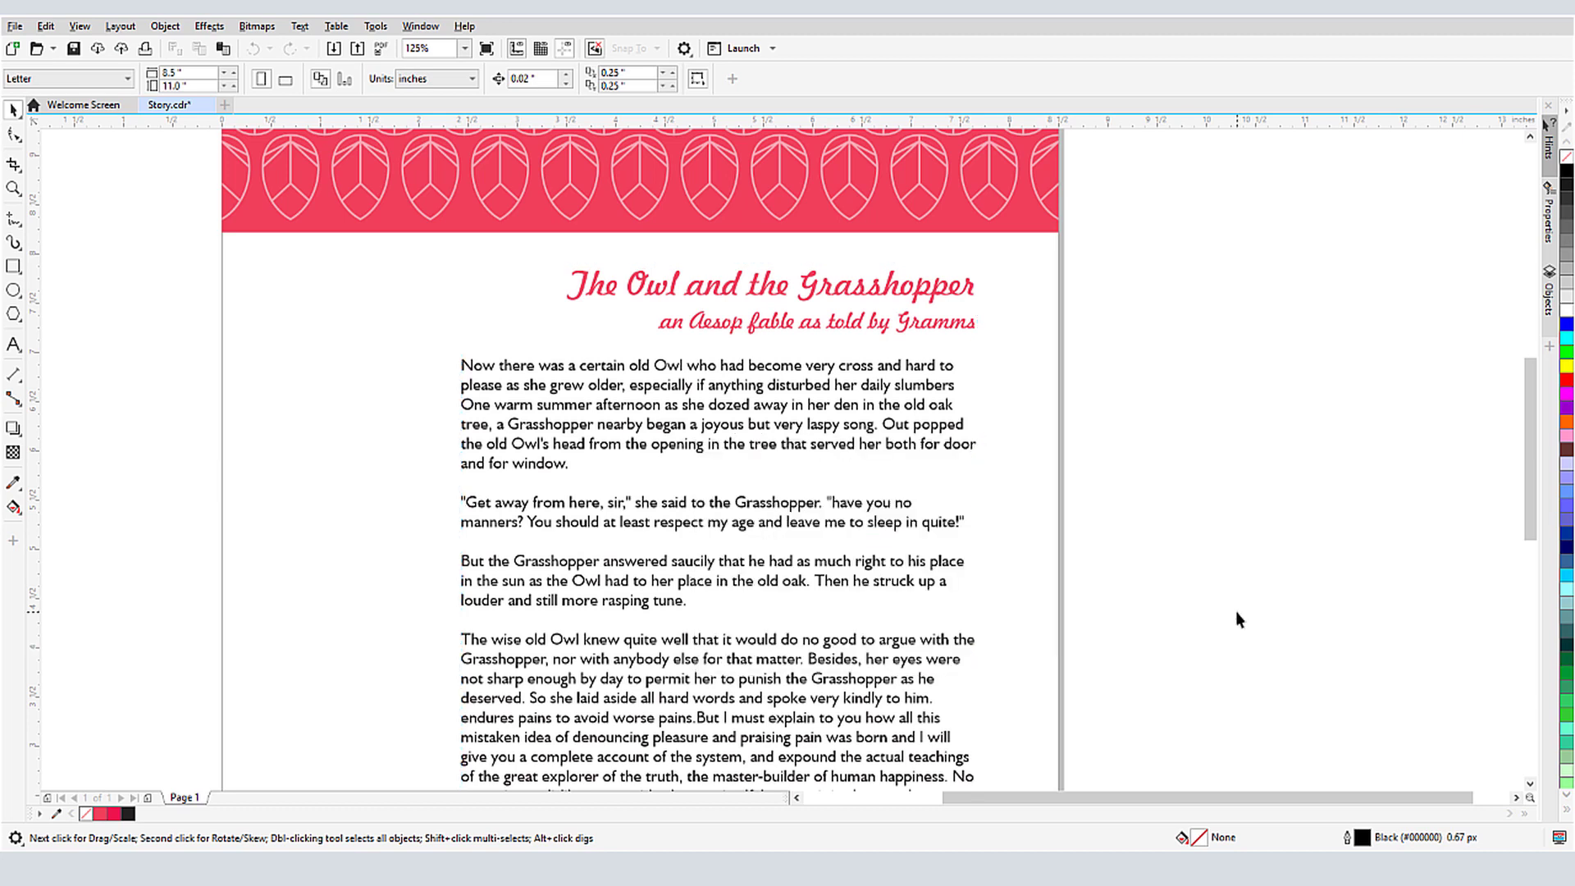
key(ctrl+F12)
click(668, 344)
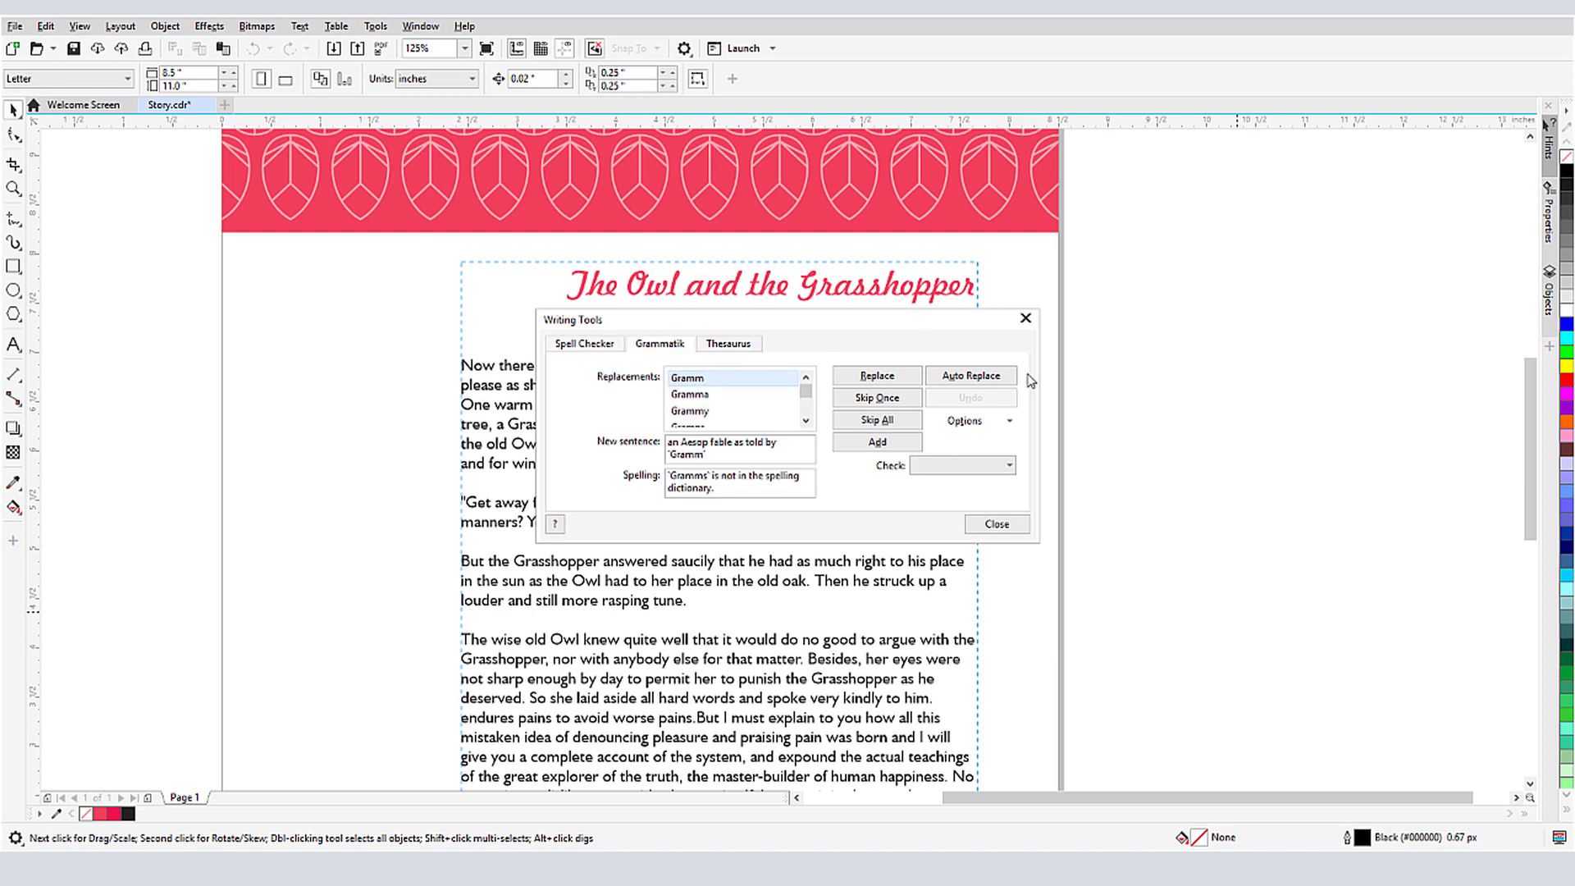
click(1009, 424)
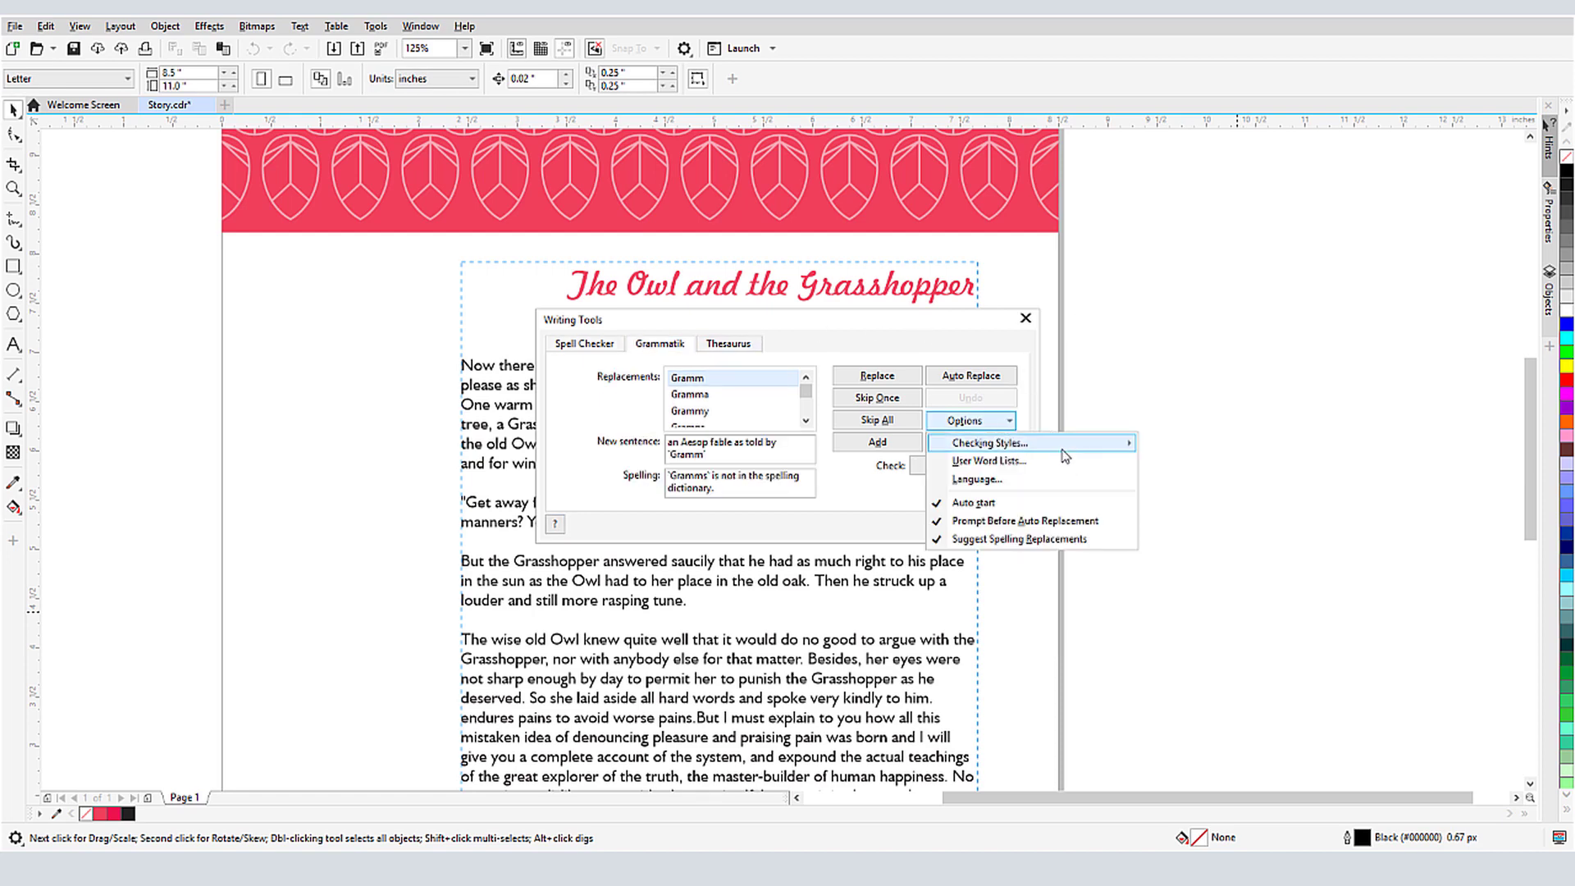
mouse_move(1063, 449)
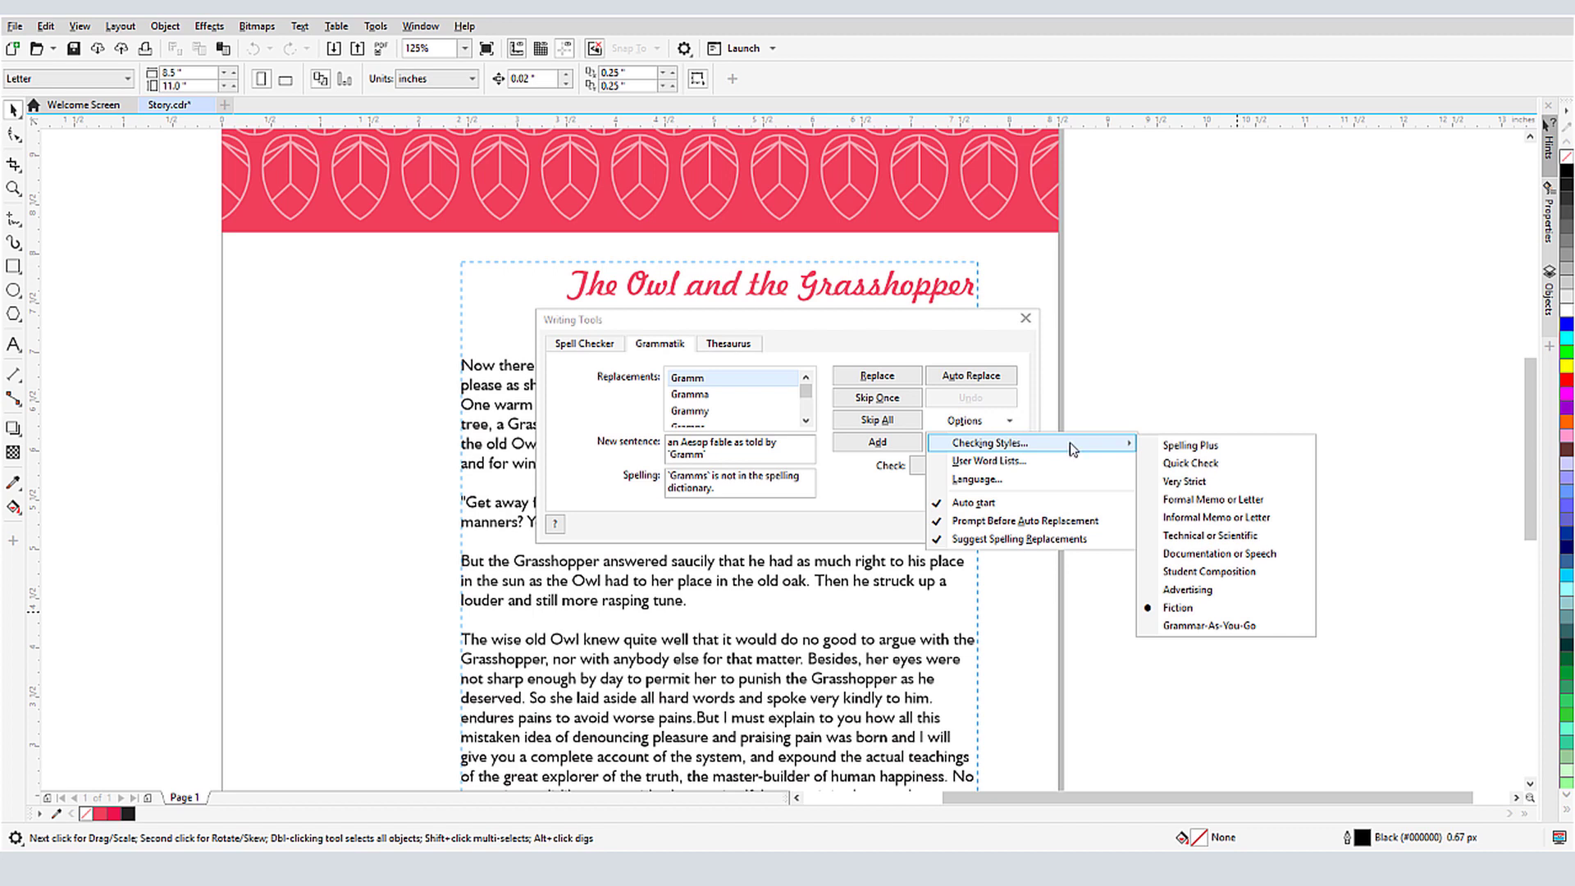
click(1190, 607)
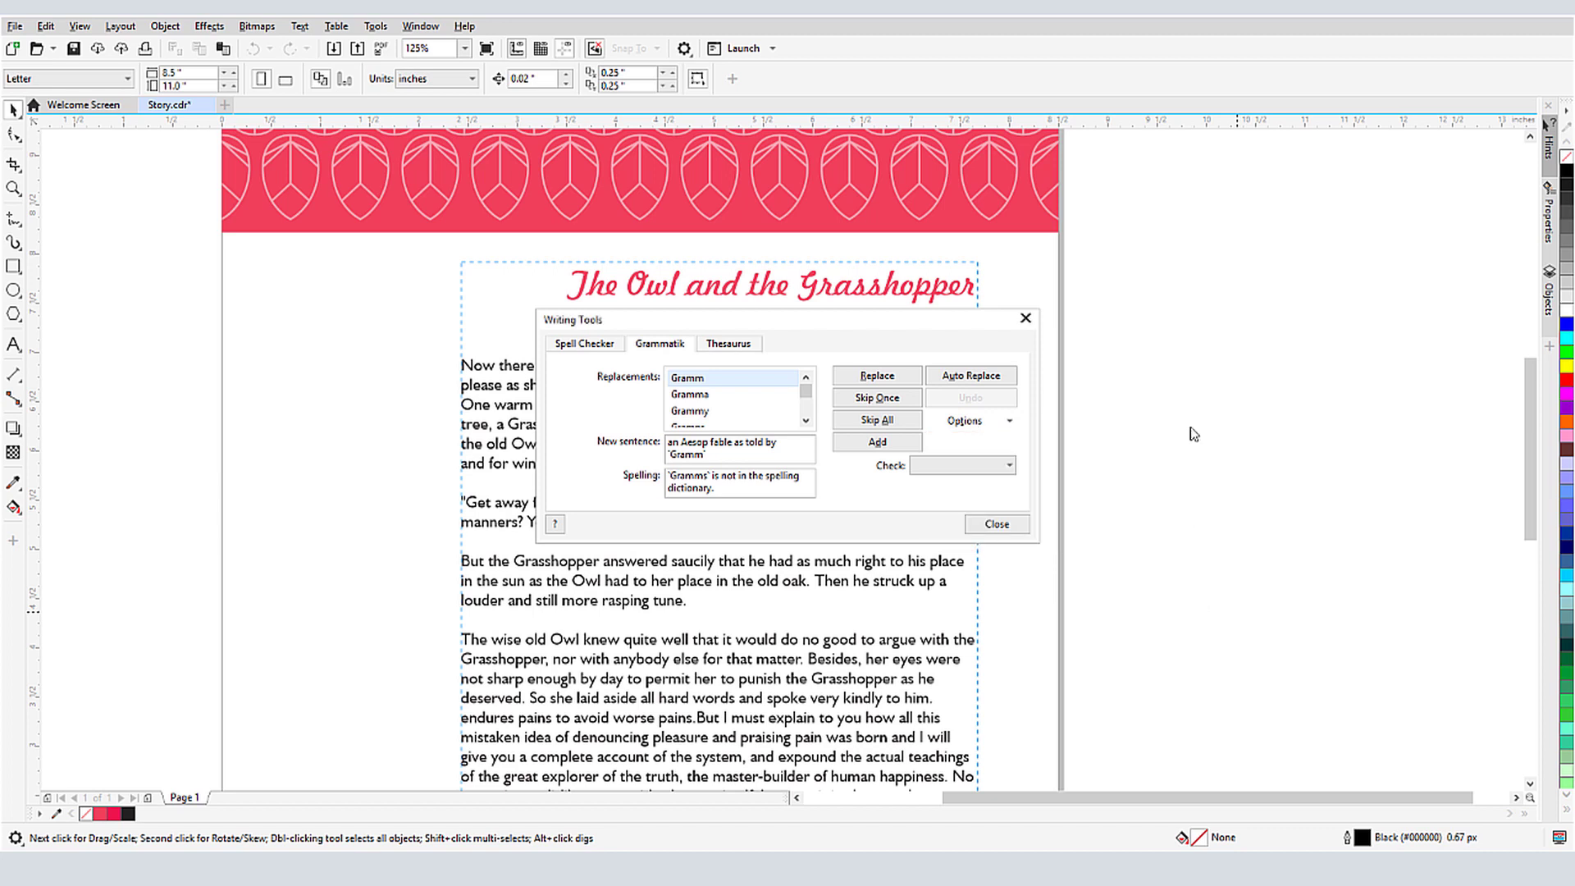
click(902, 405)
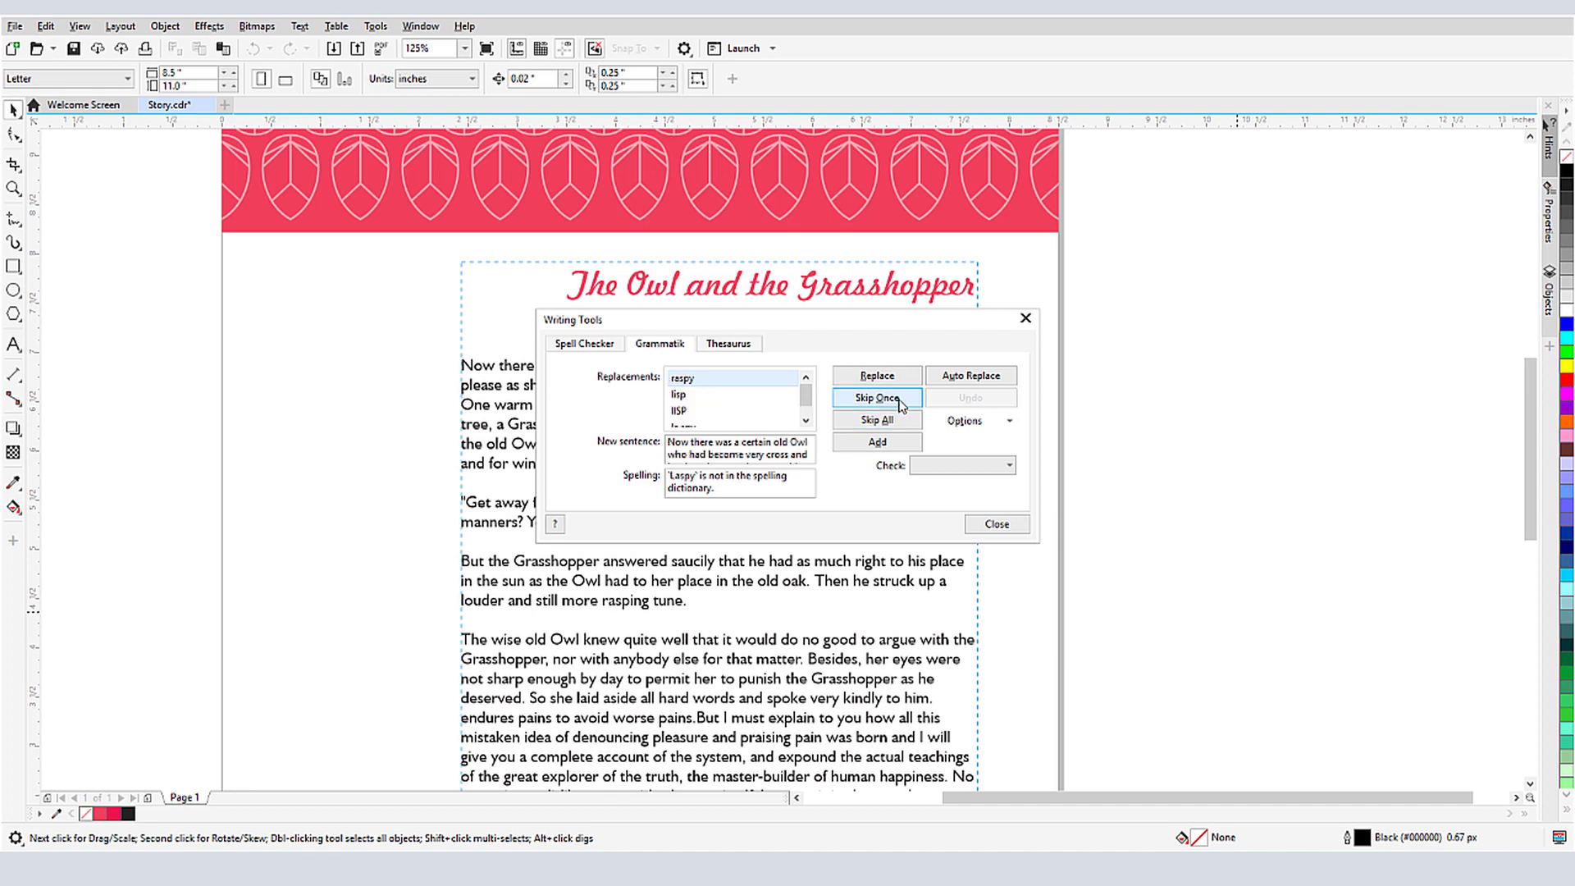
click(901, 399)
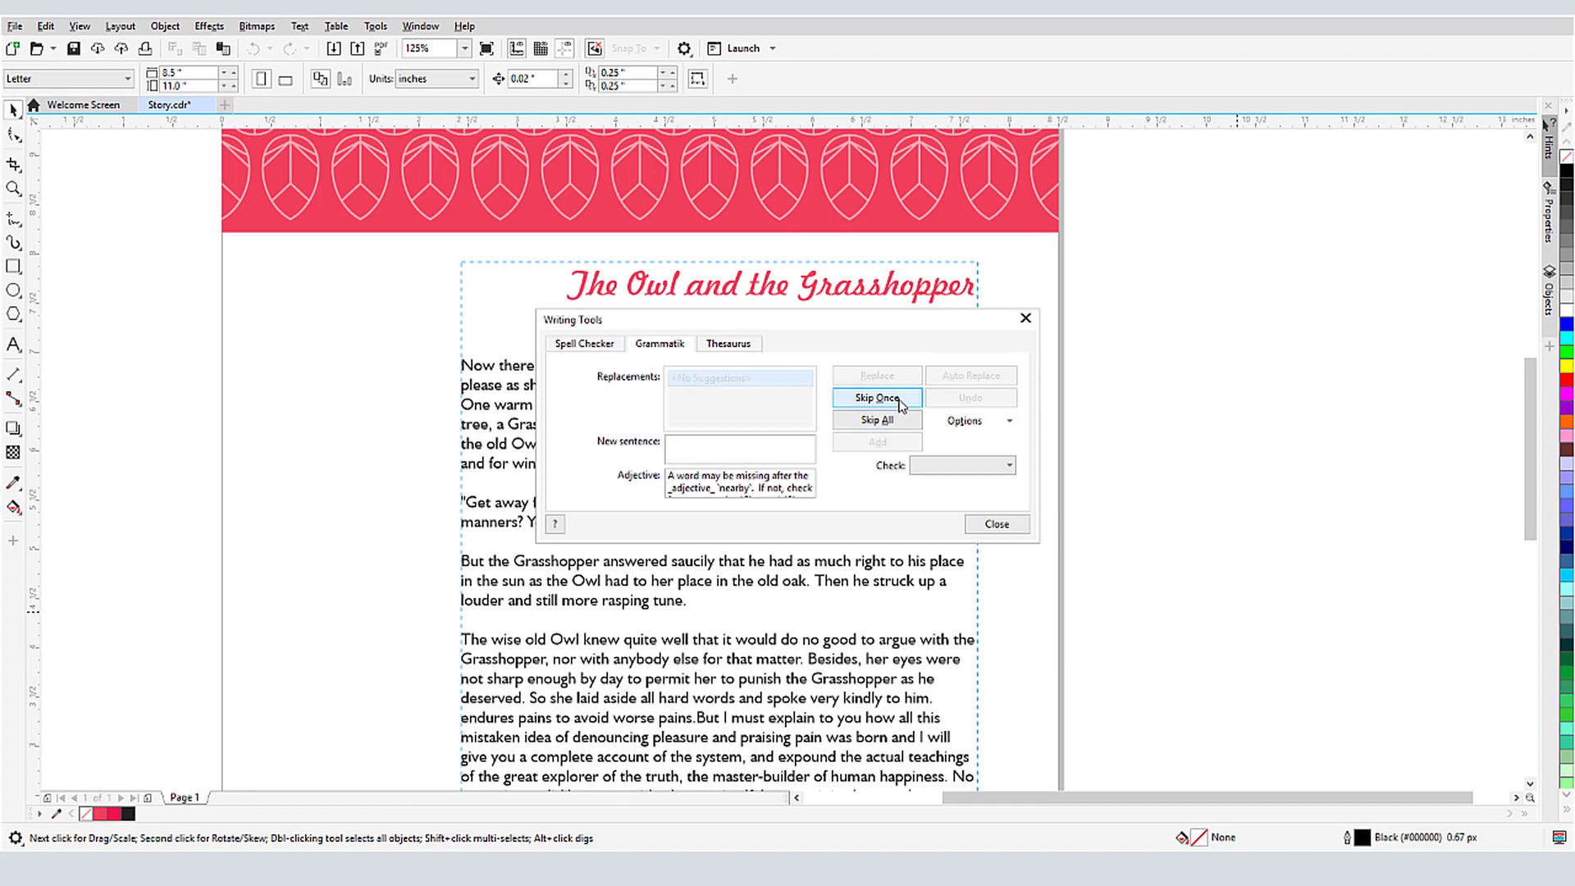
click(900, 399)
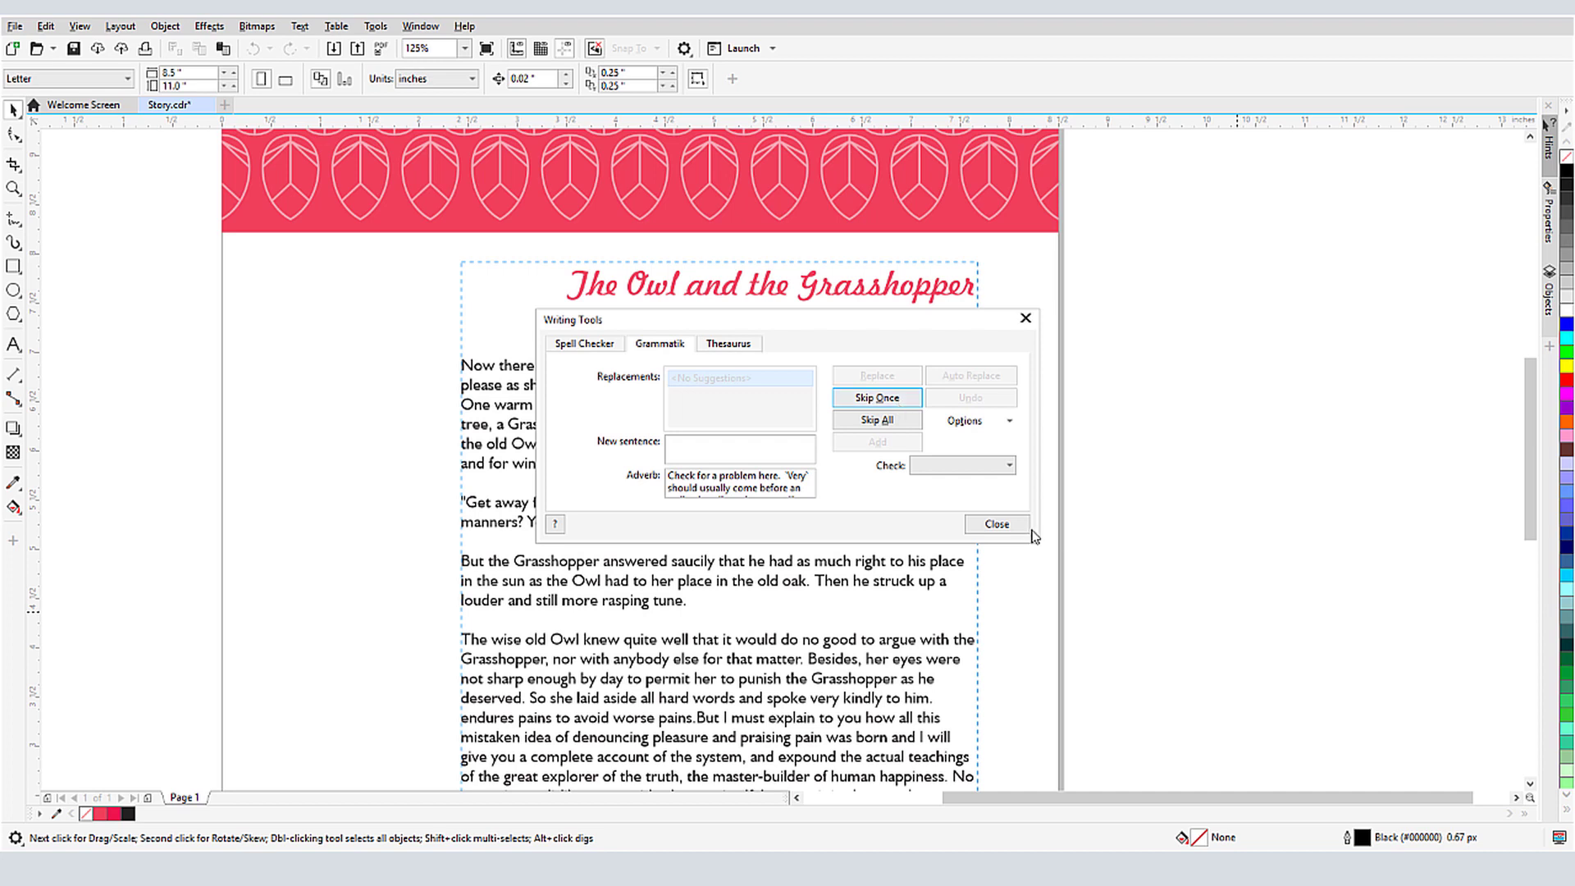
click(980, 523)
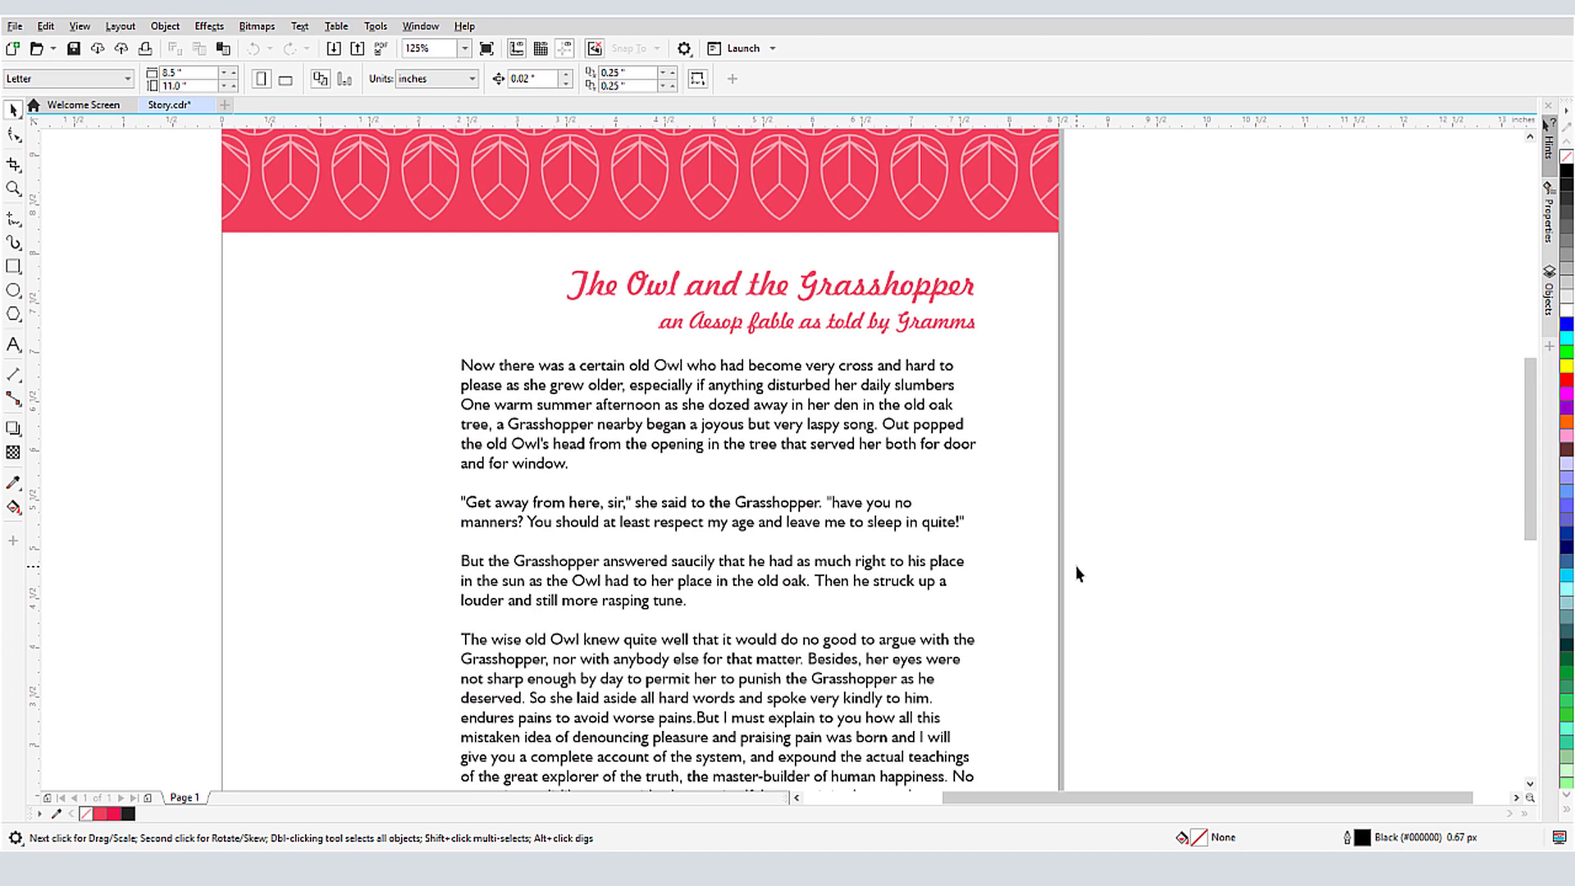
Switch Writing Tools to the Thesaurus and review its display options.
key(ctrl+F12)
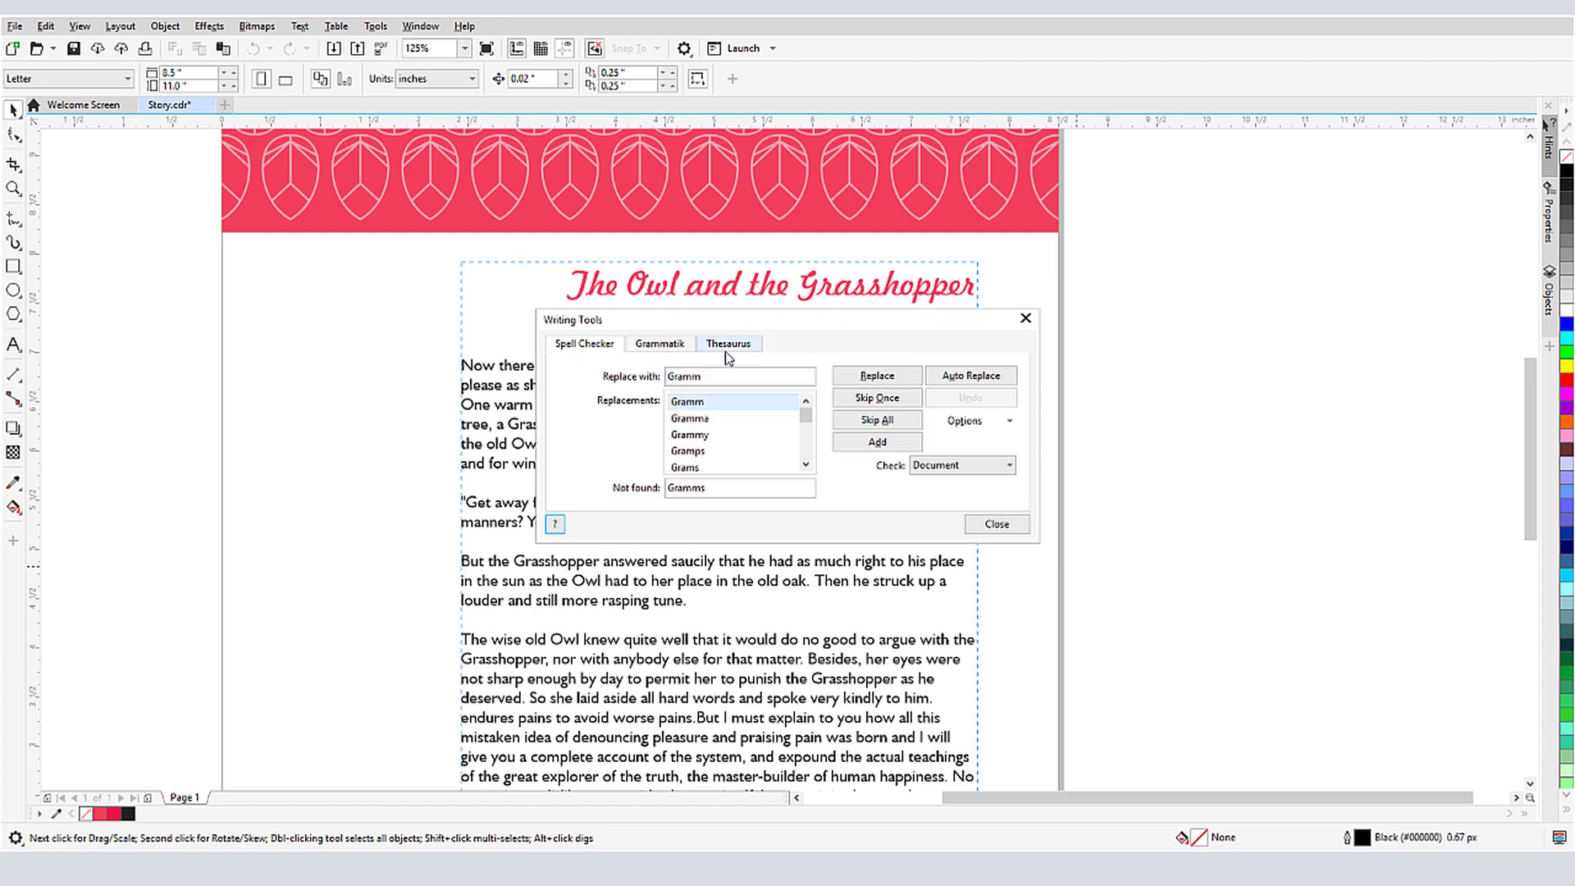
click(727, 347)
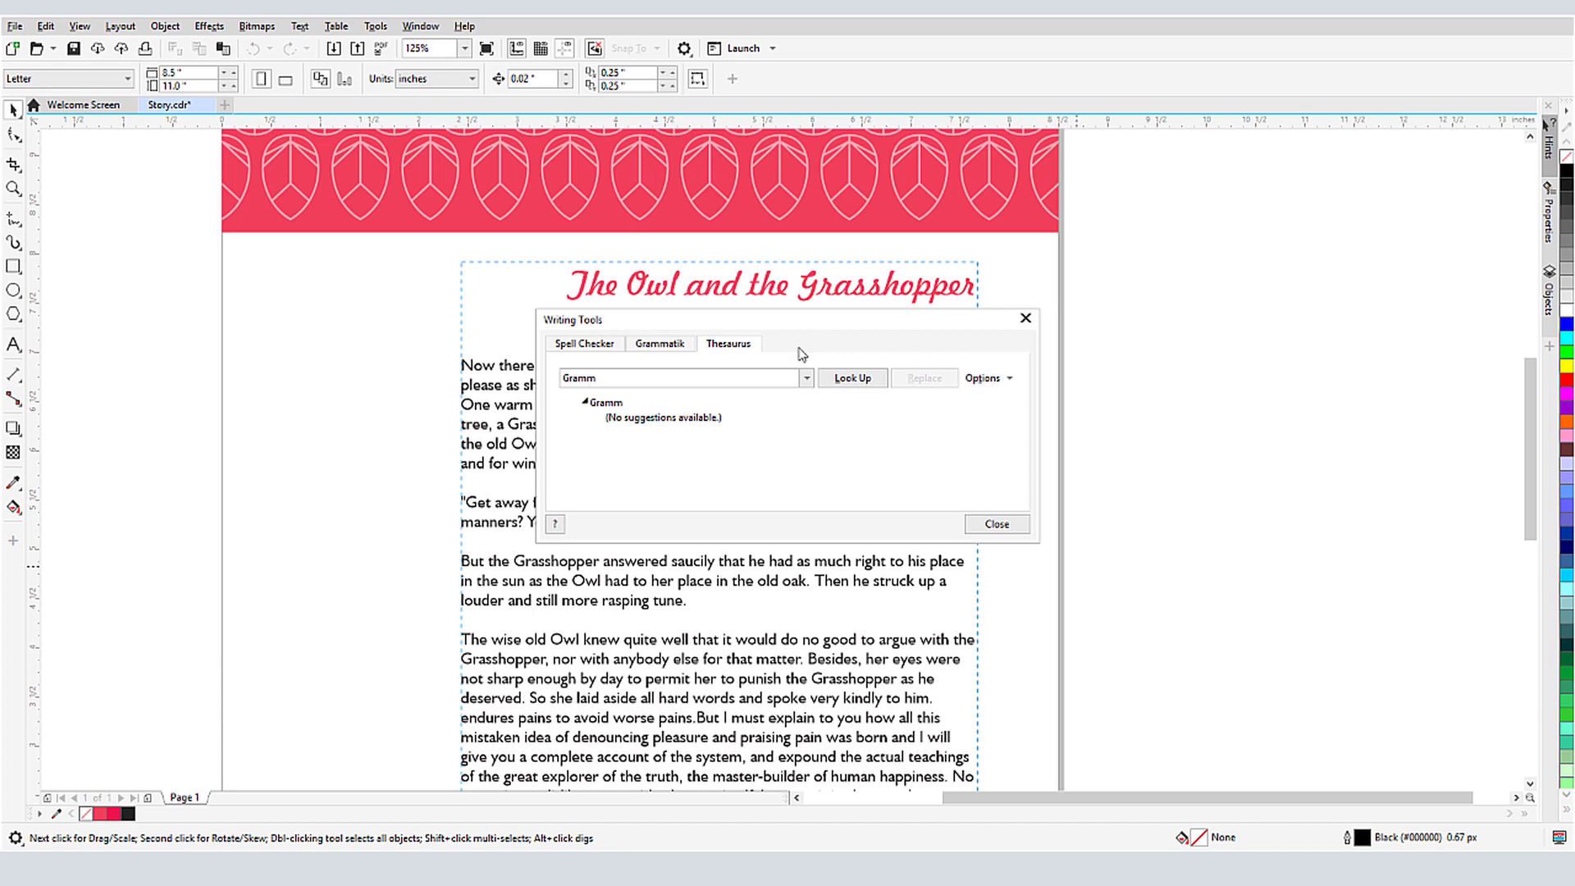
click(772, 378)
click(1006, 380)
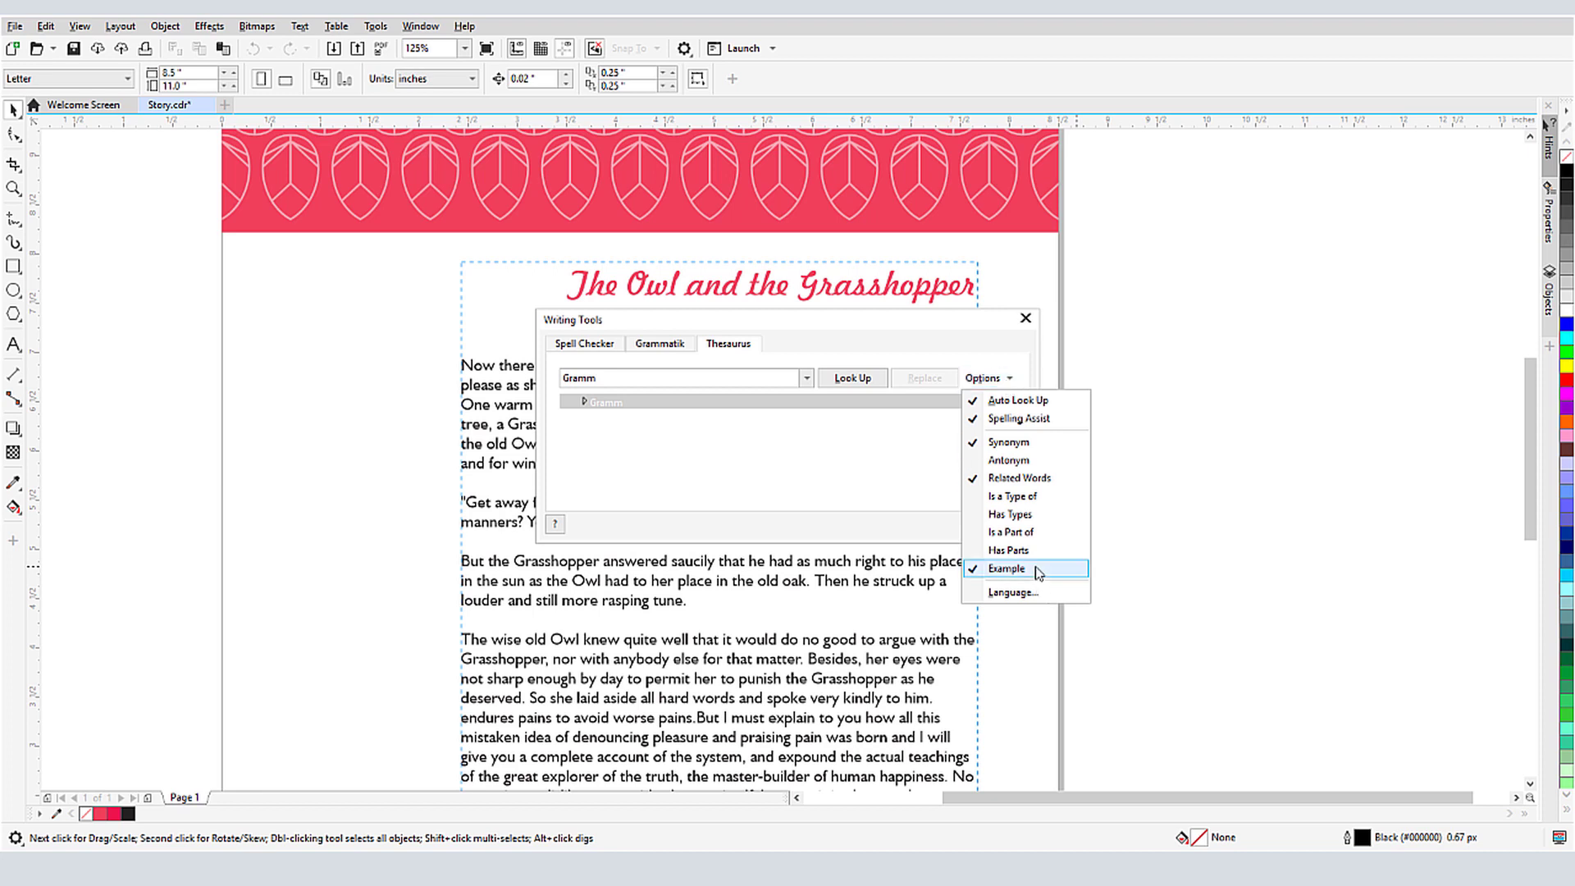
click(1173, 552)
Look up slumber and expand its noun meanings and related words.
text(slumber)
key(Return)
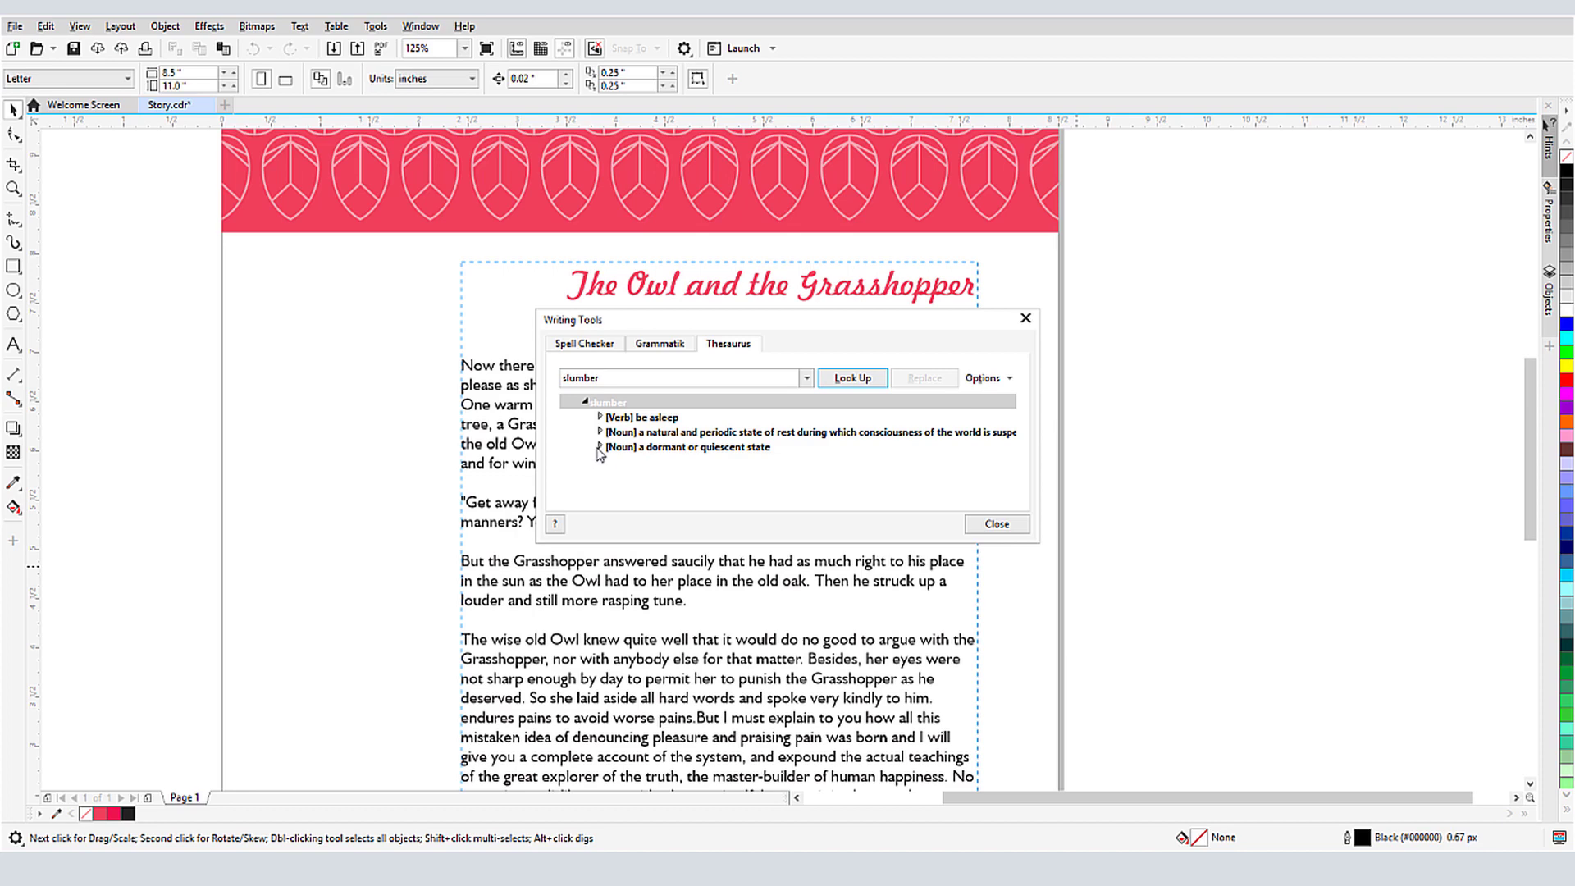
click(600, 447)
click(615, 461)
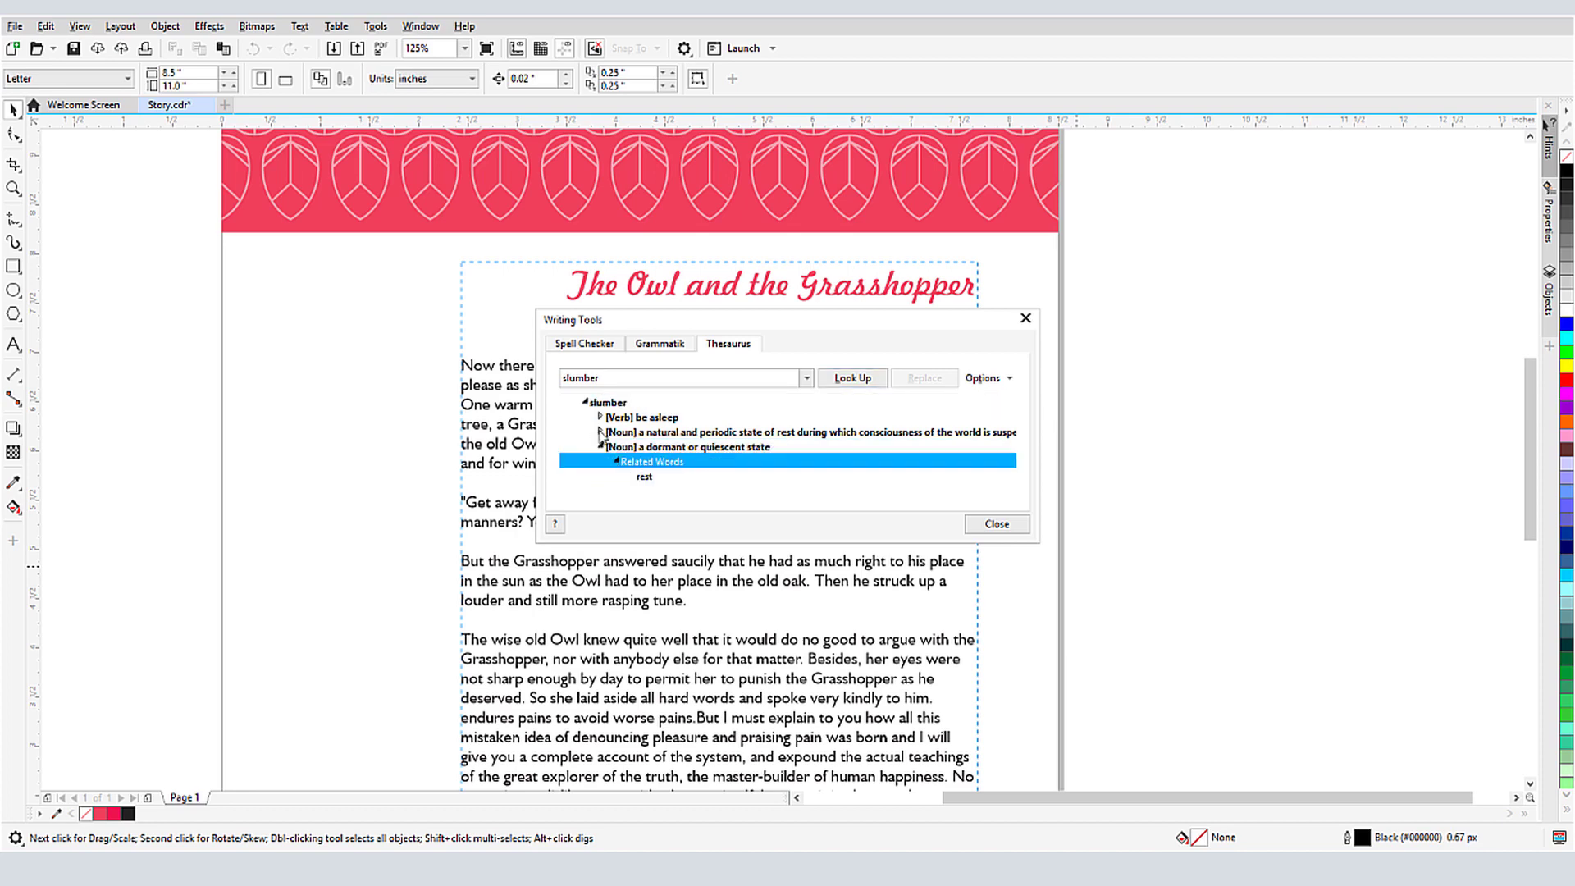
click(599, 432)
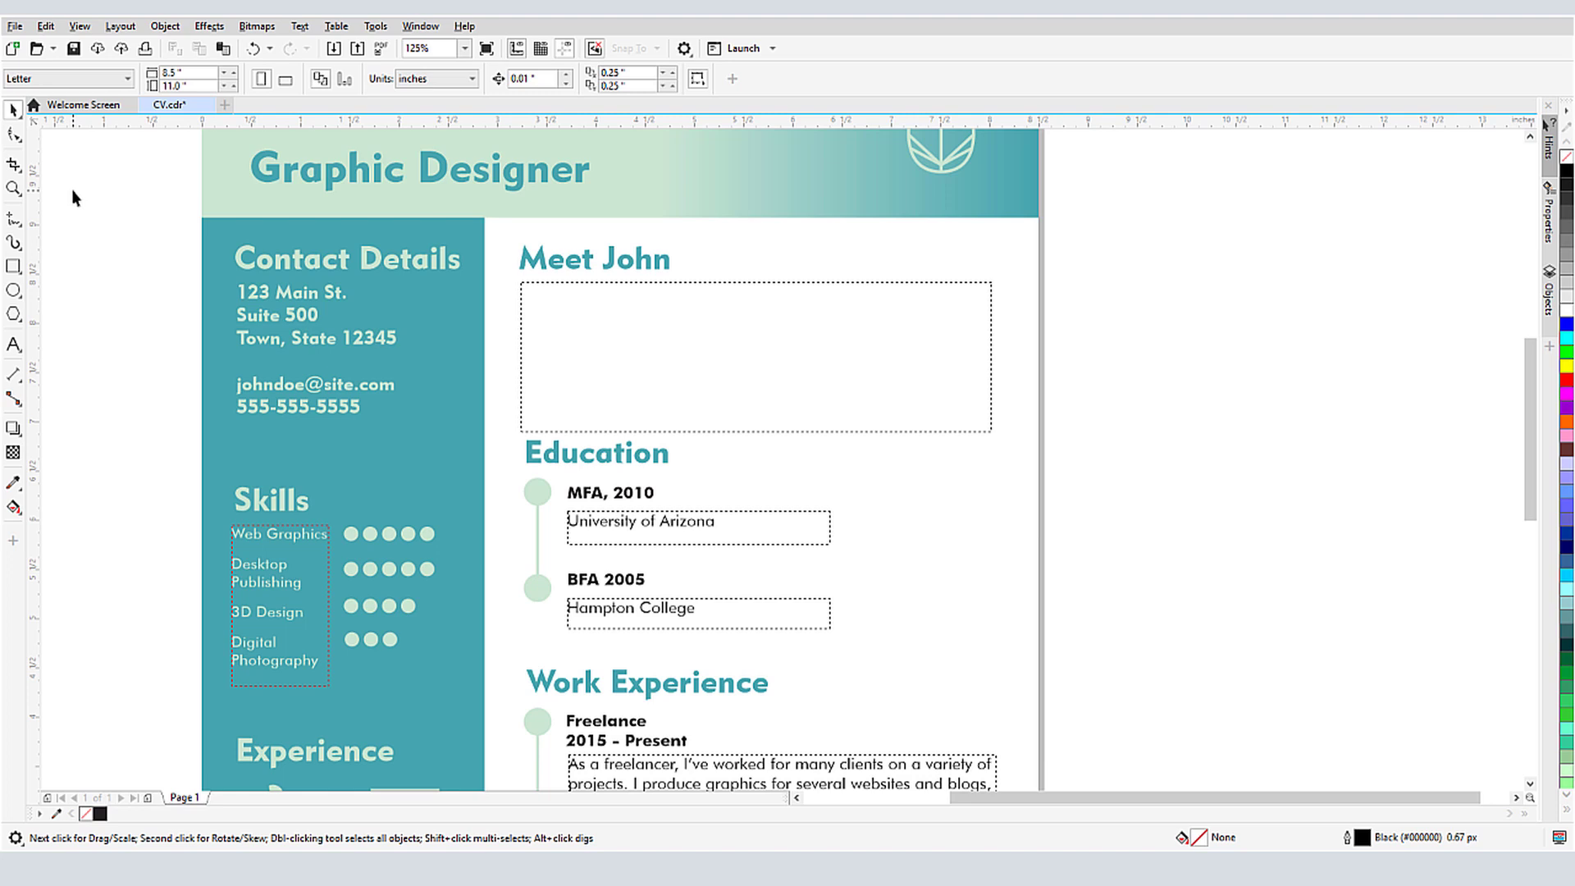
Add a QuickCorrect entry replacing 'gd' with 'graphic design' and confirm it with OK.
click(300, 26)
mouse_move(459, 375)
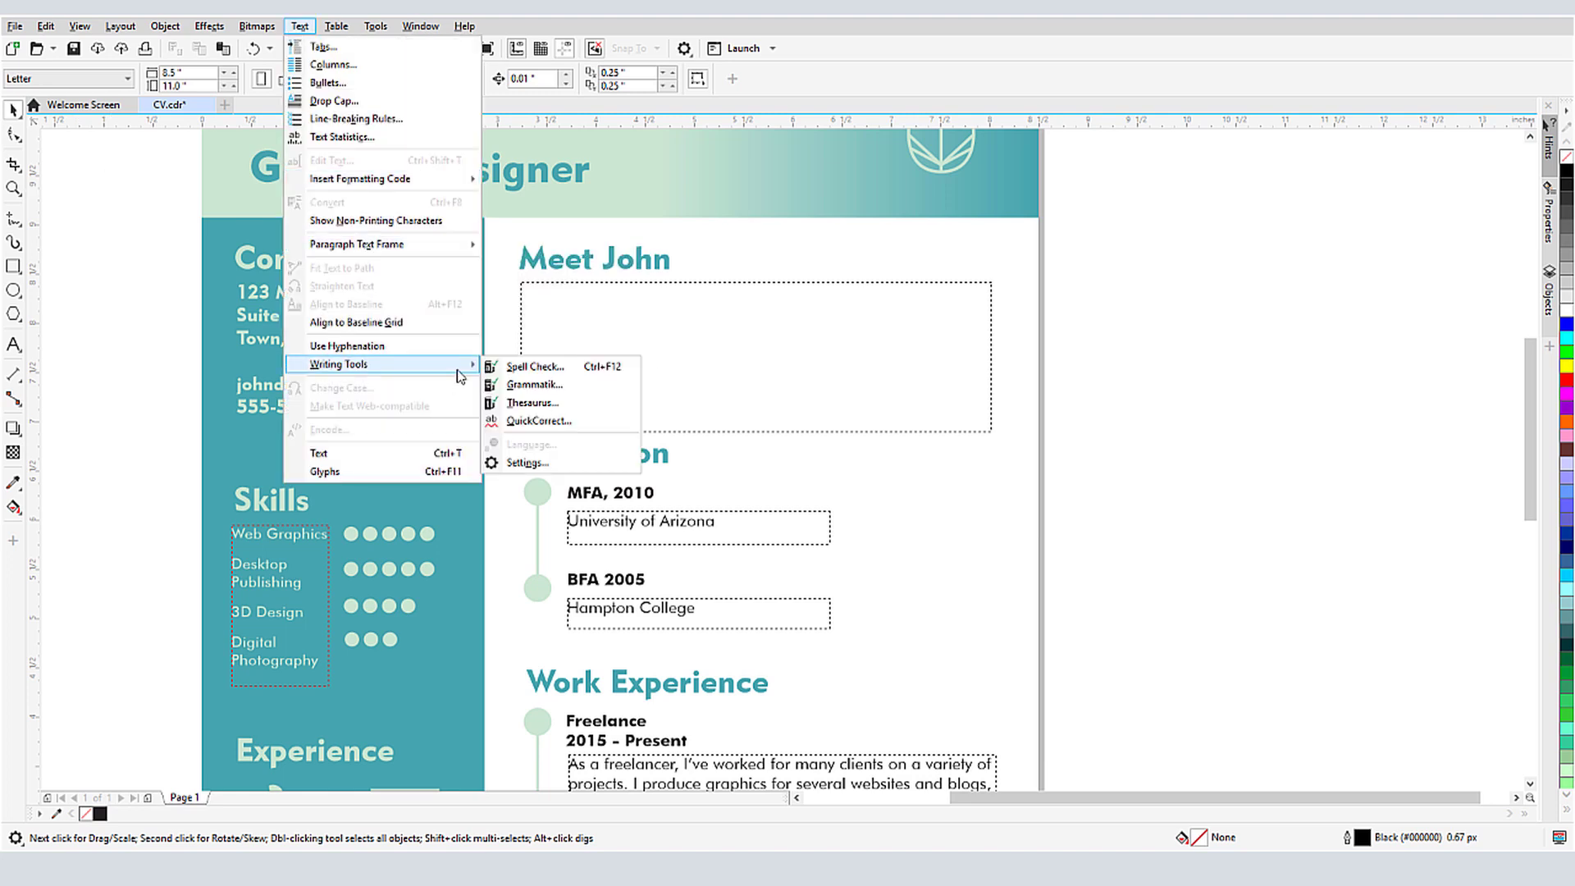
click(539, 420)
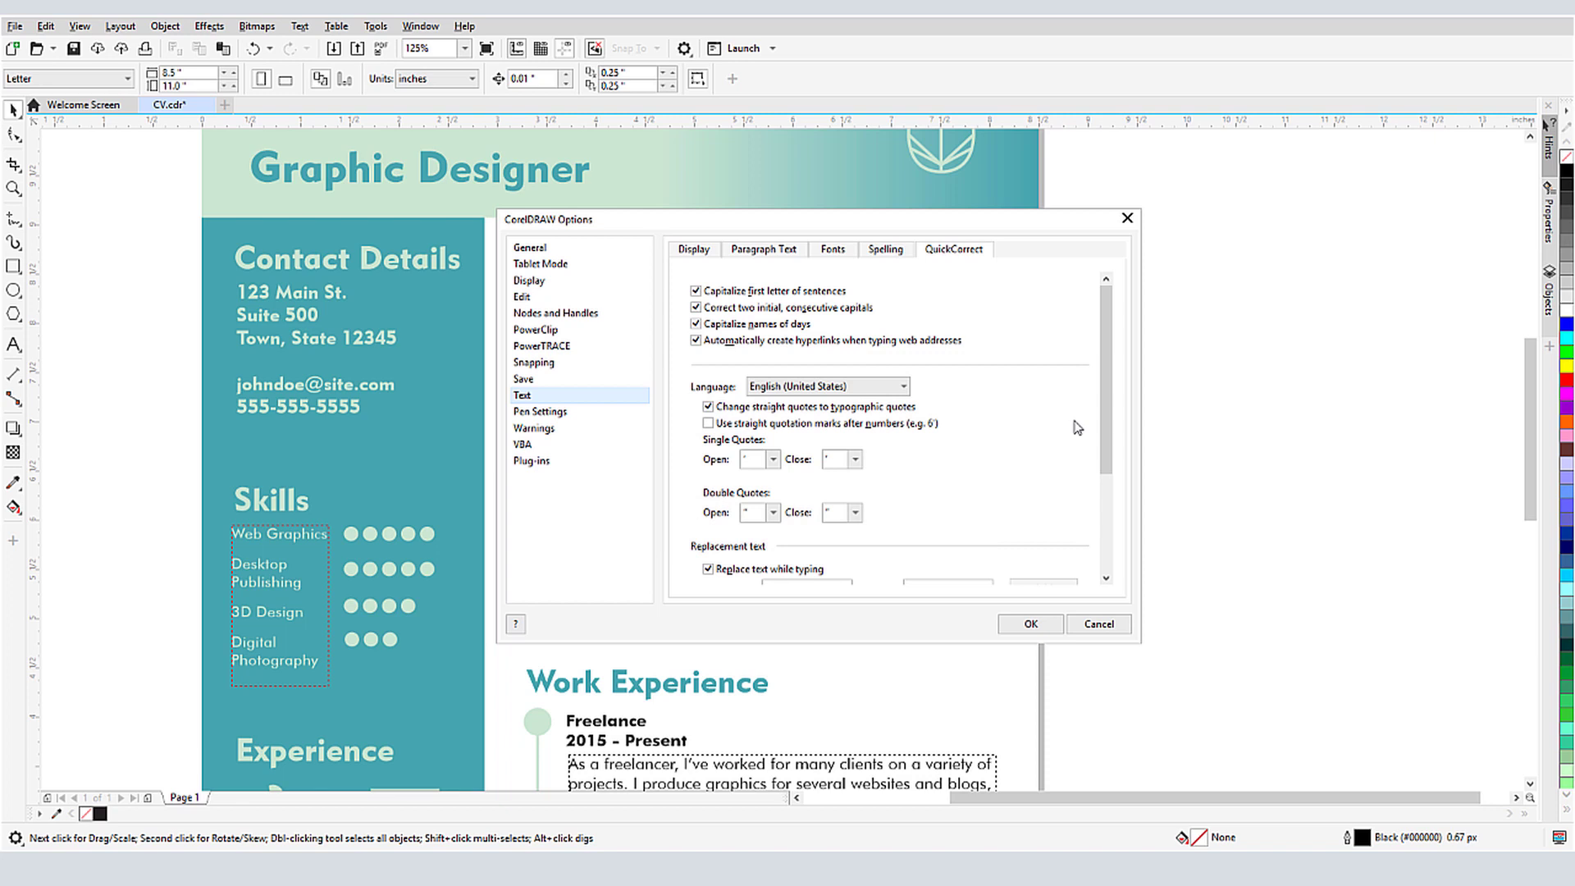
drag(1106, 415, 1107, 538)
drag(982, 466, 985, 488)
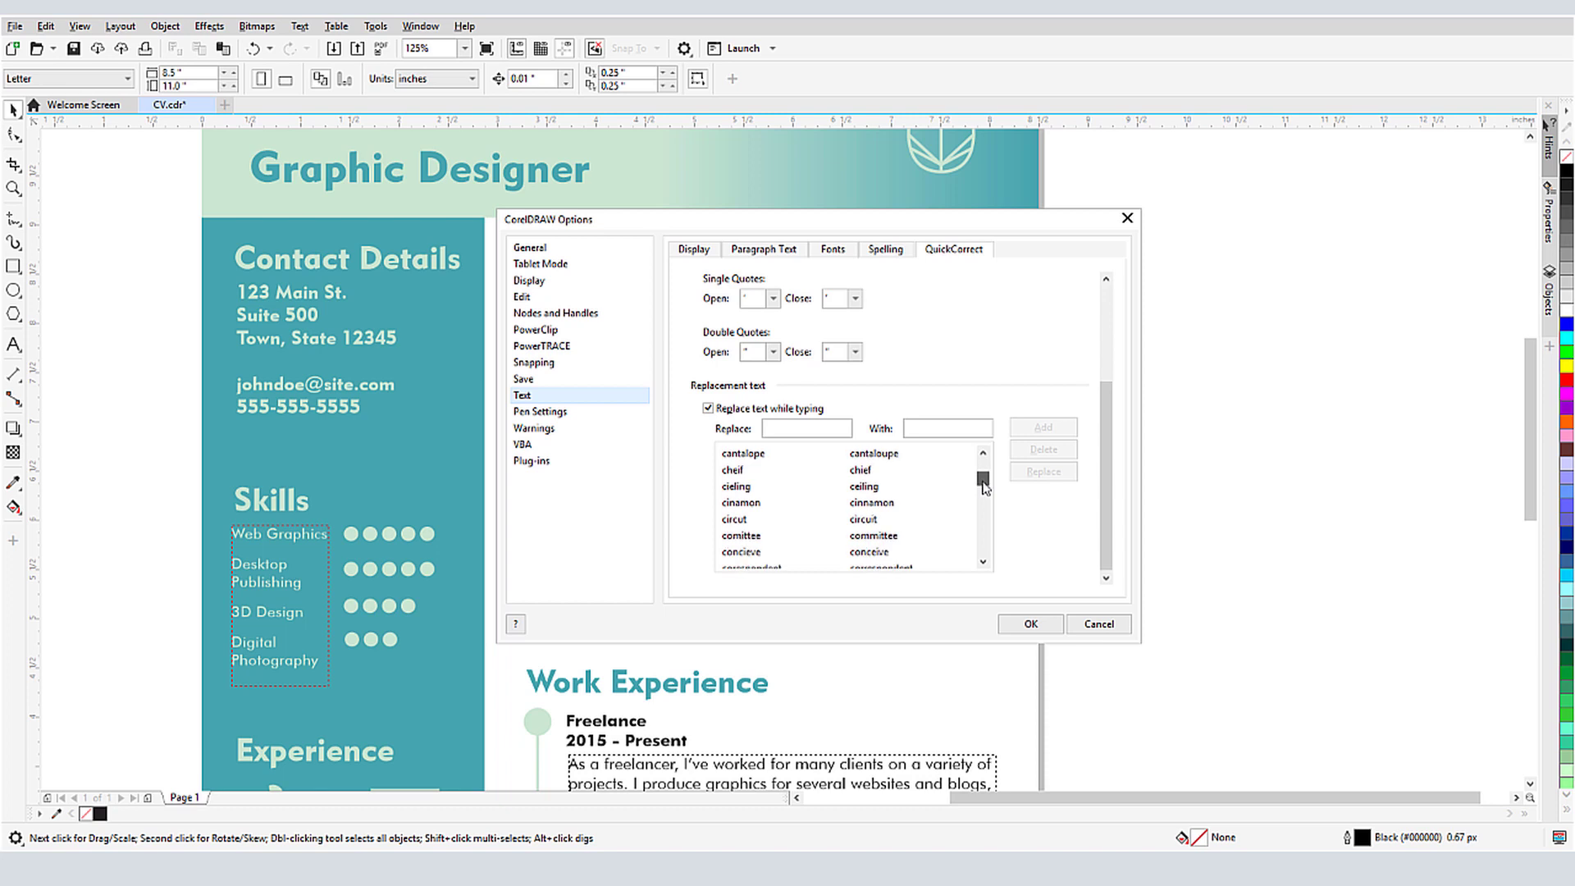
drag(984, 487, 984, 470)
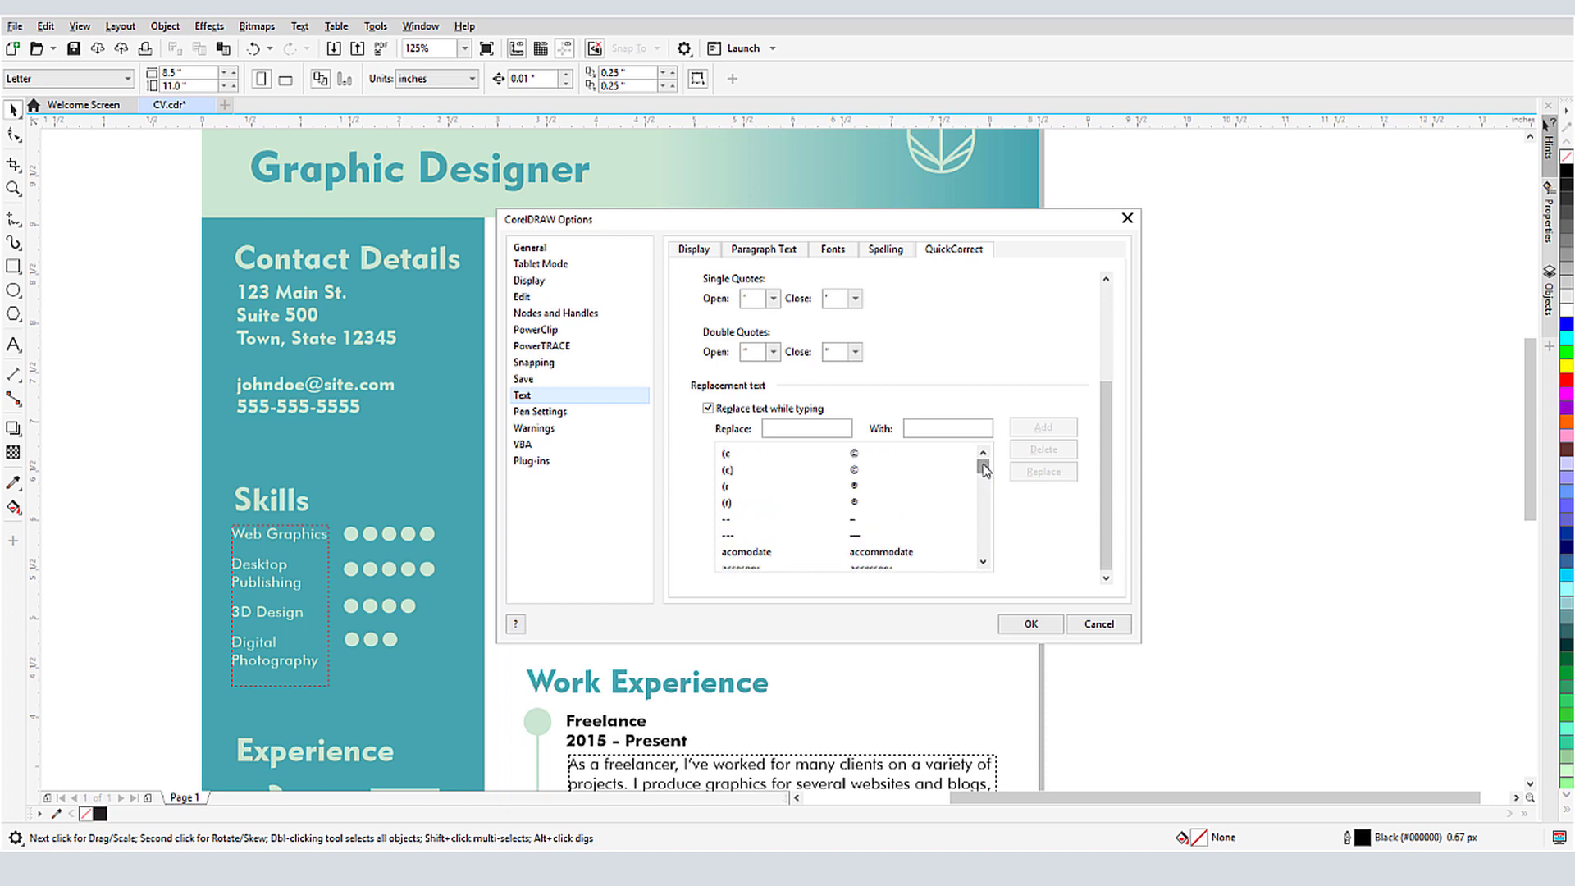
click(835, 429)
text(gd)
click(931, 428)
text(graphic des)
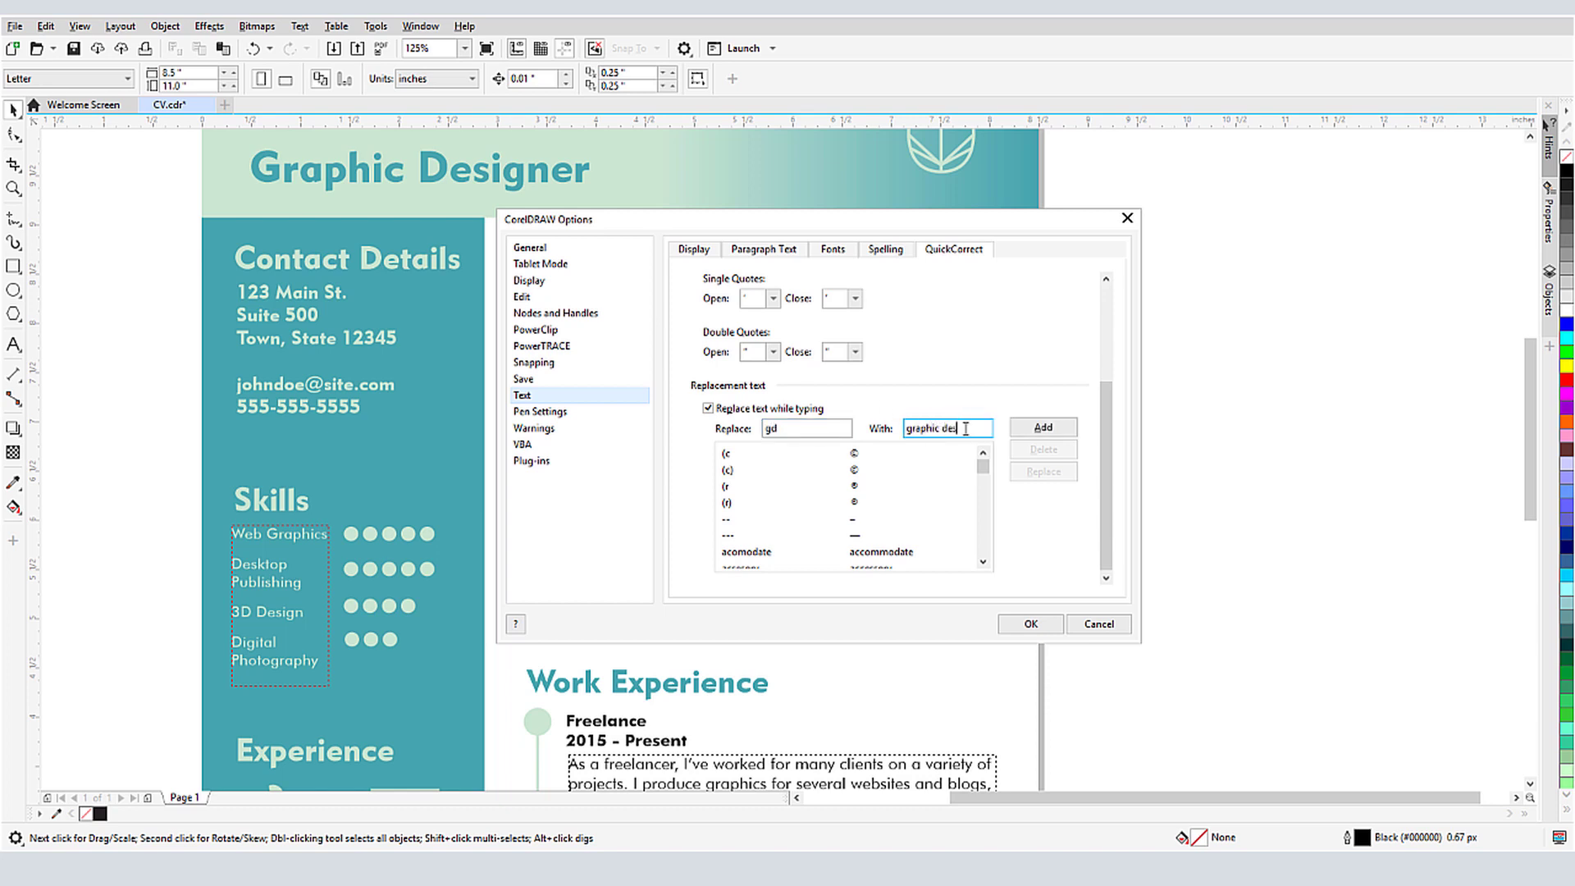
text(ign)
click(1071, 433)
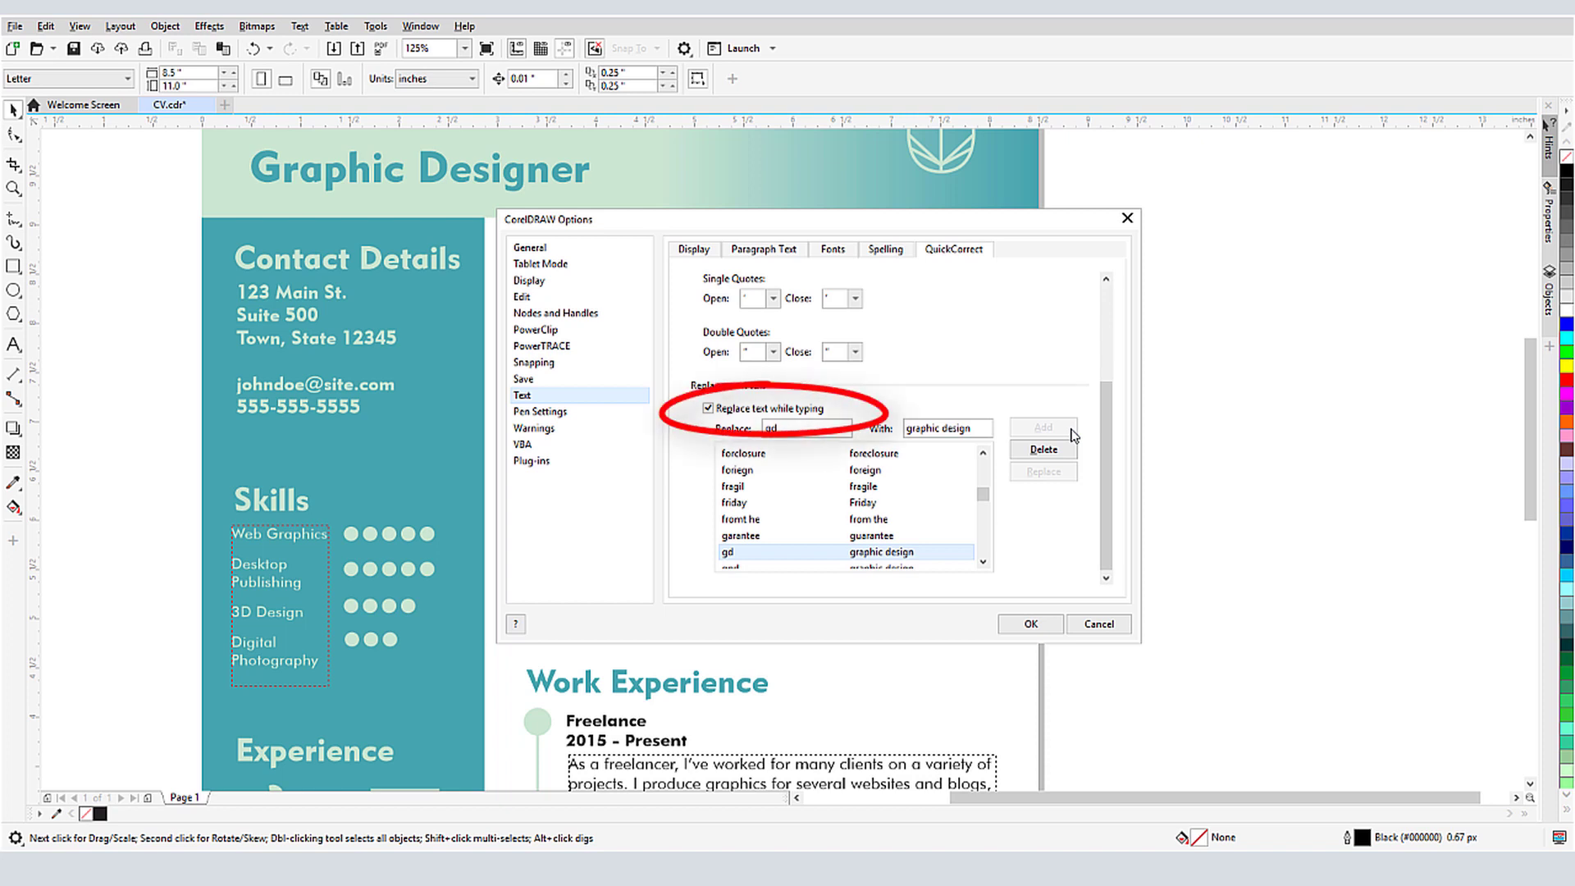
click(1031, 624)
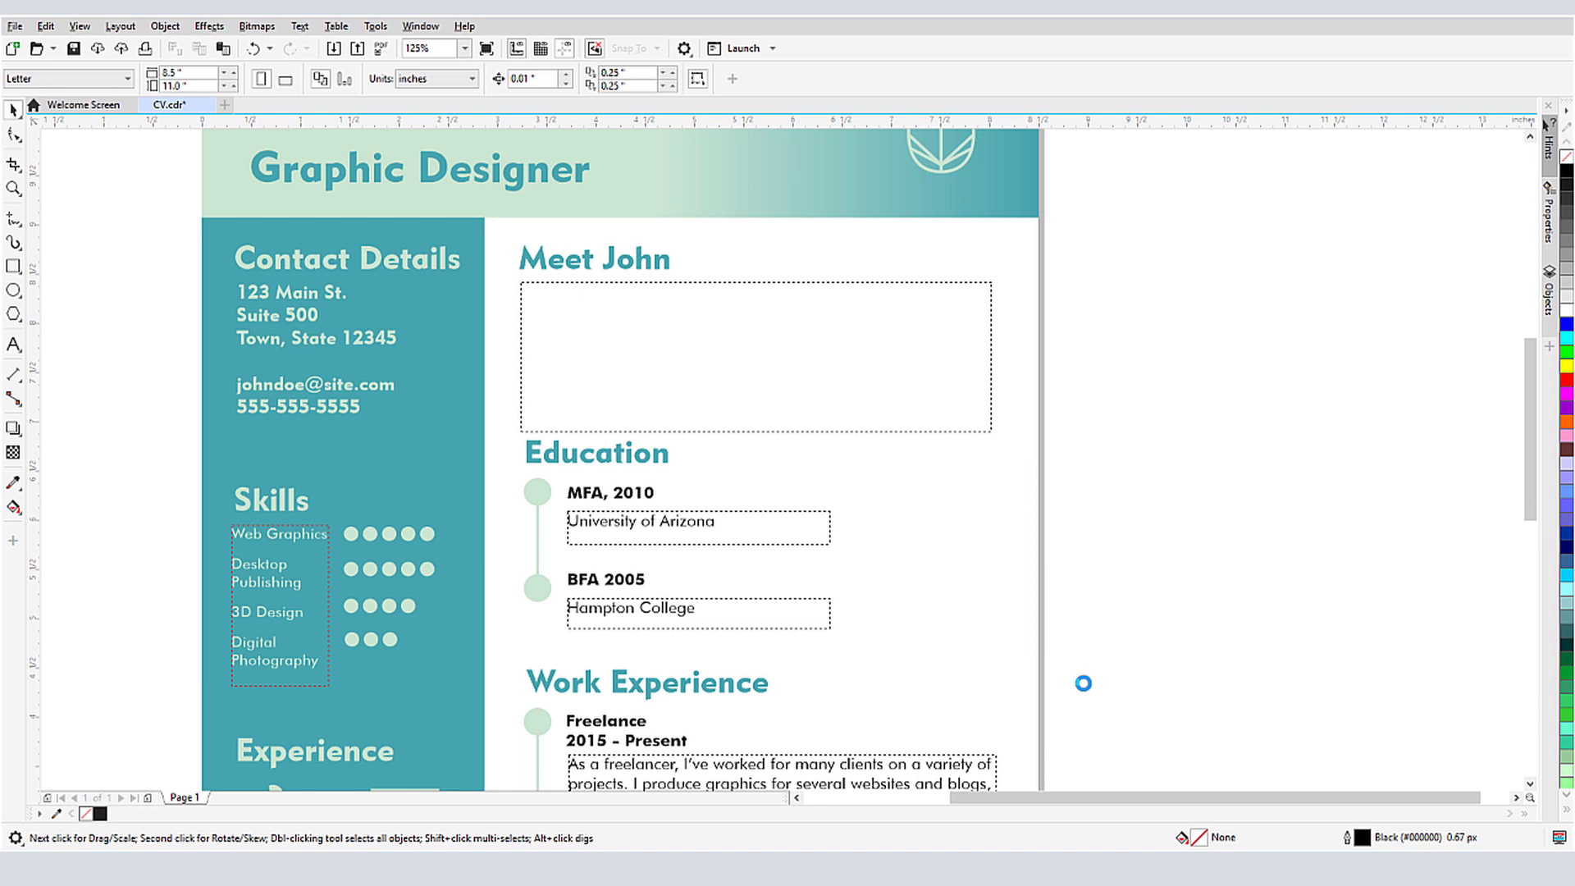
Type 'I have been in the graphic design field since 2005' into the empty Meet John box.
double_click(607, 304)
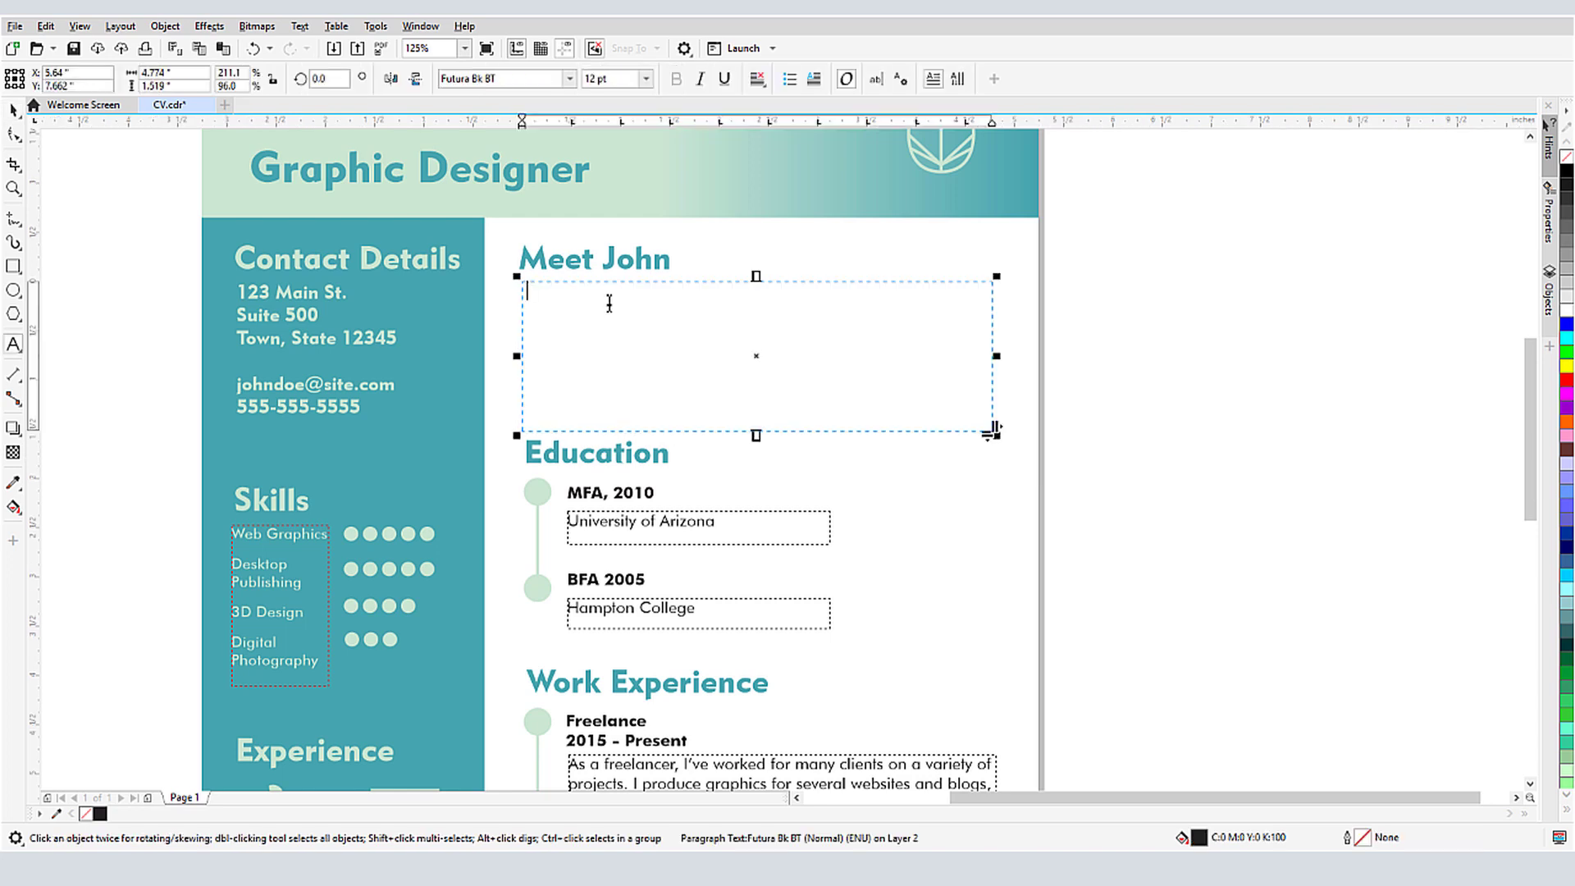
text(I have been in the g)
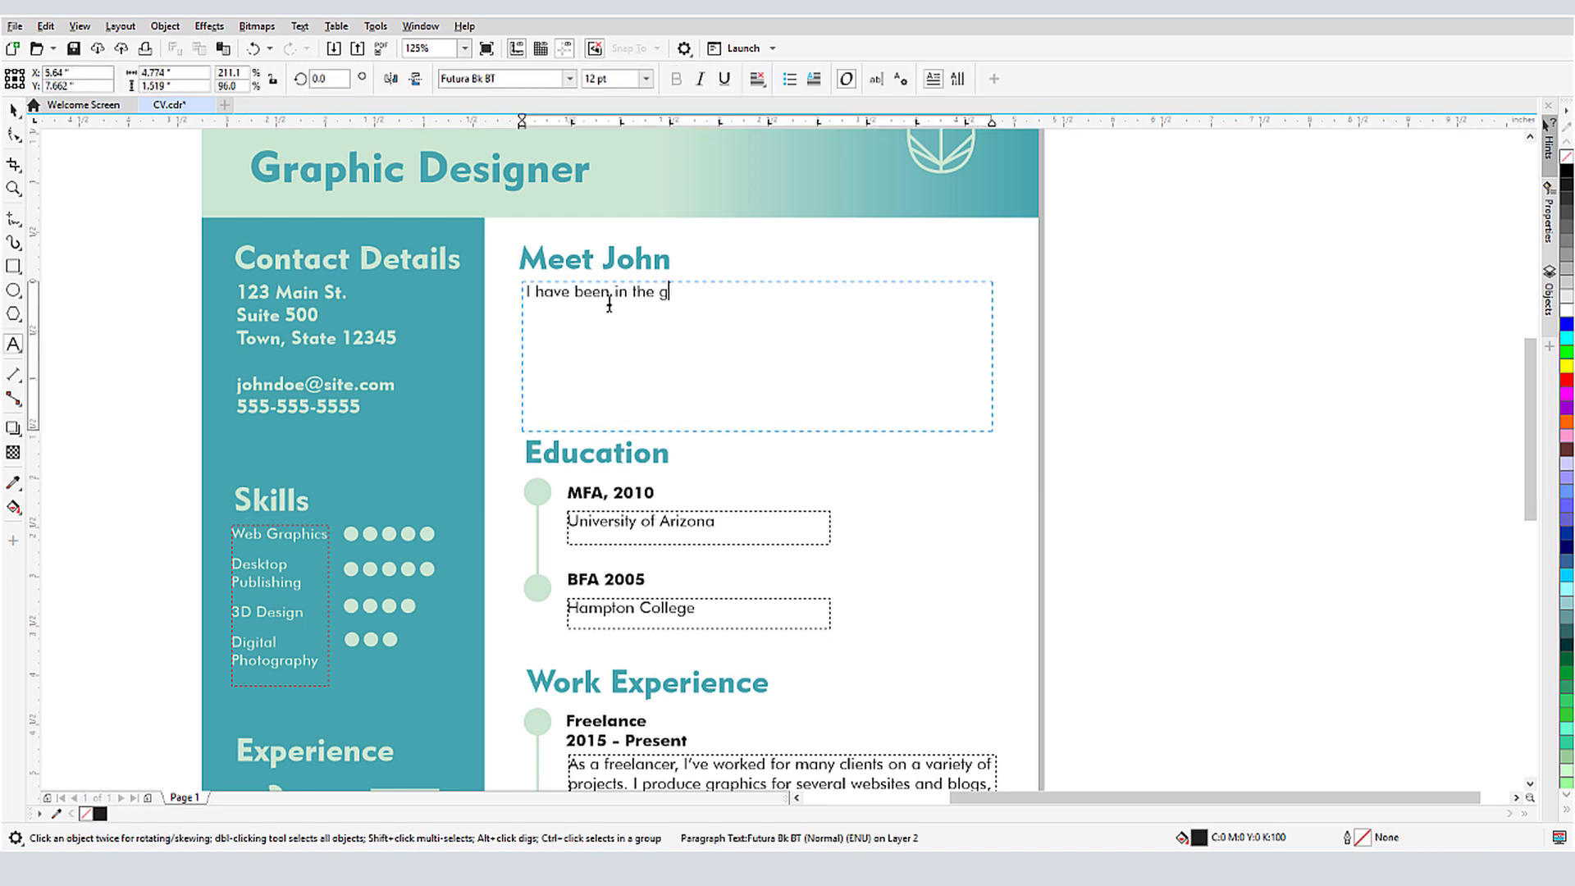
text(raphic design field since 2005)
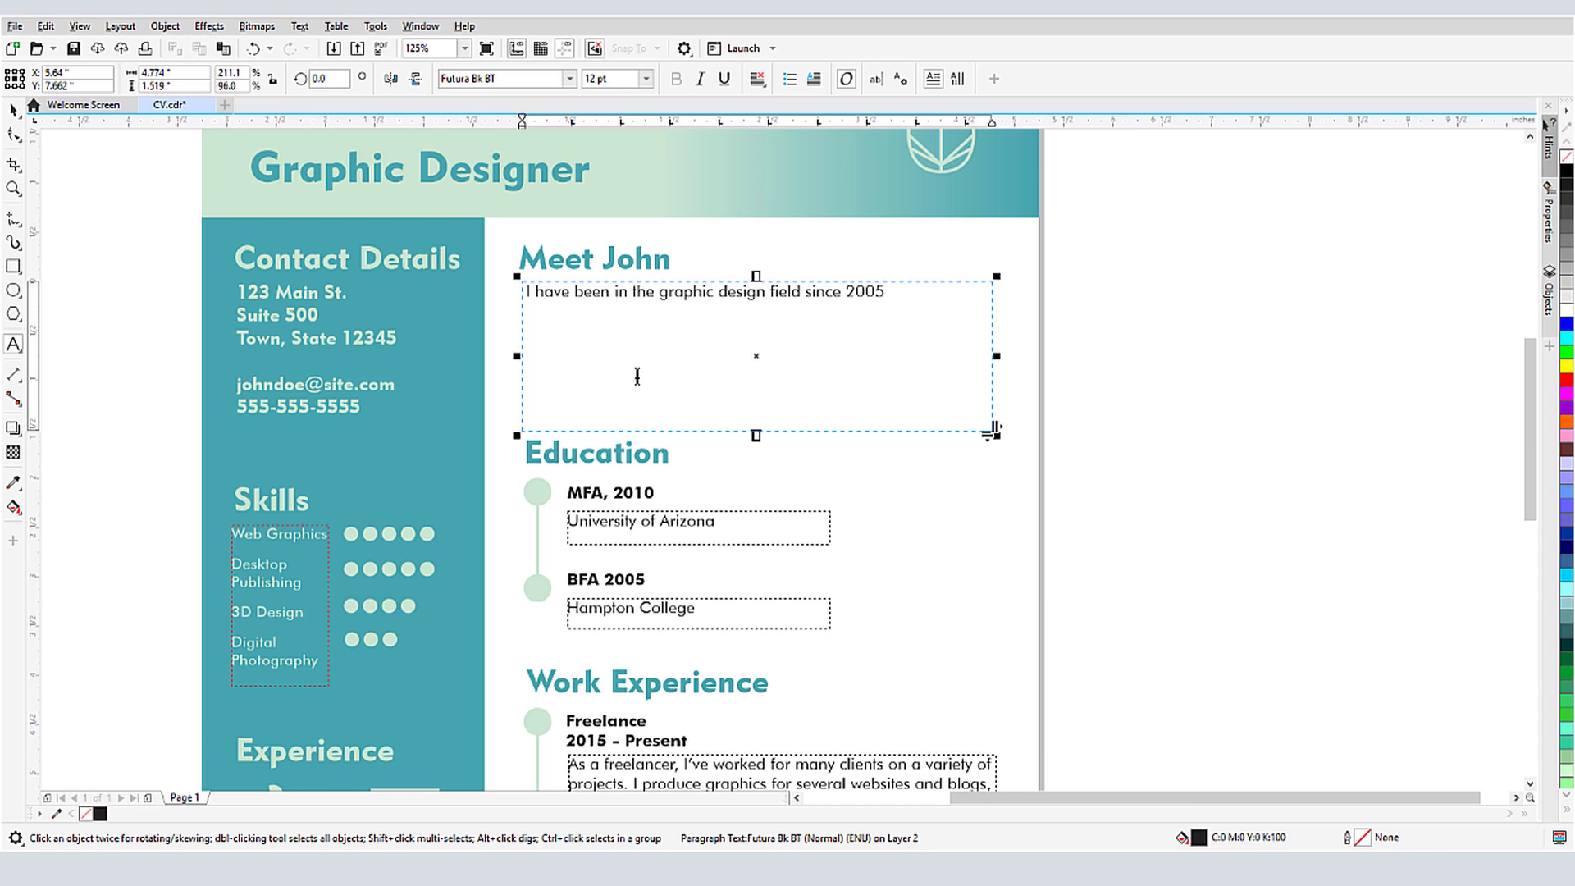
click(1255, 679)
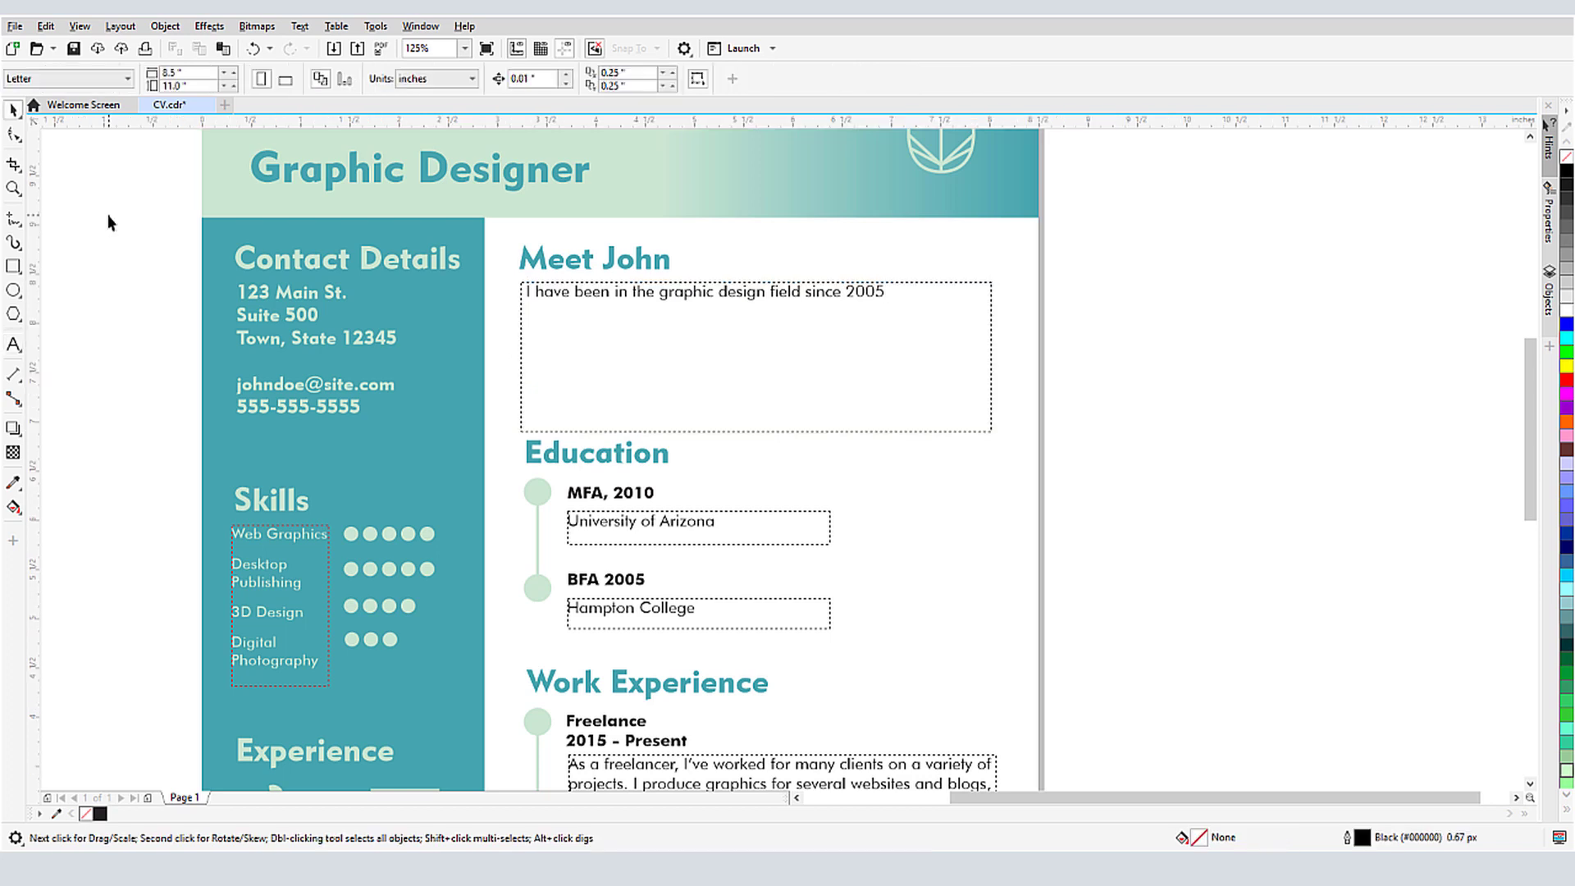
In Writing Tools settings, flag spelling errors in all text frames and add corrections to QuickCorrect.
click(301, 27)
mouse_move(398, 364)
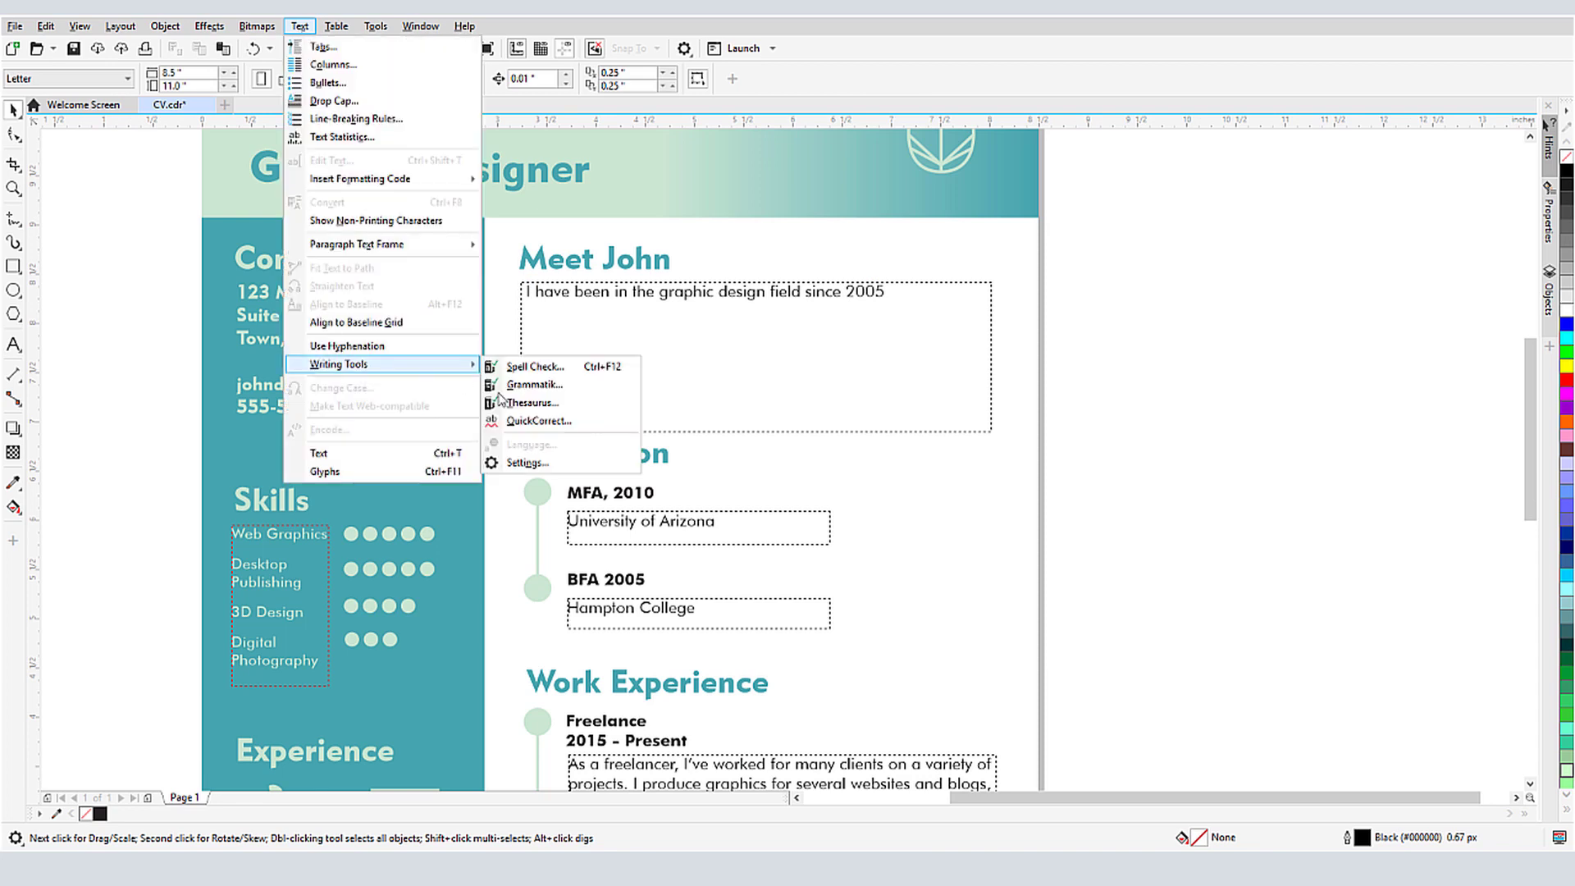
click(535, 463)
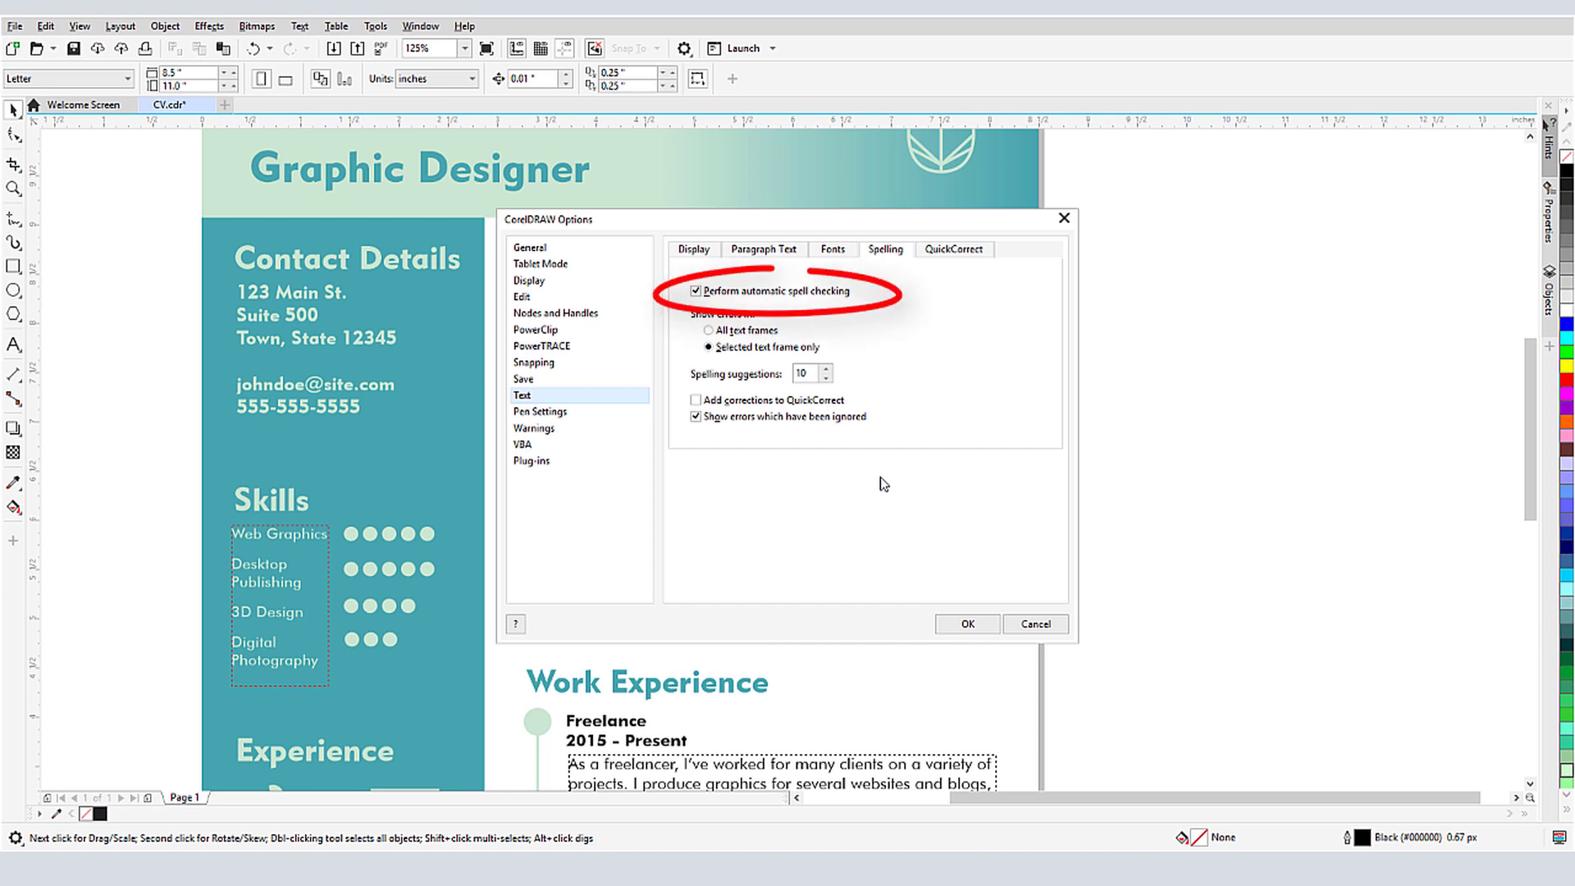
click(708, 329)
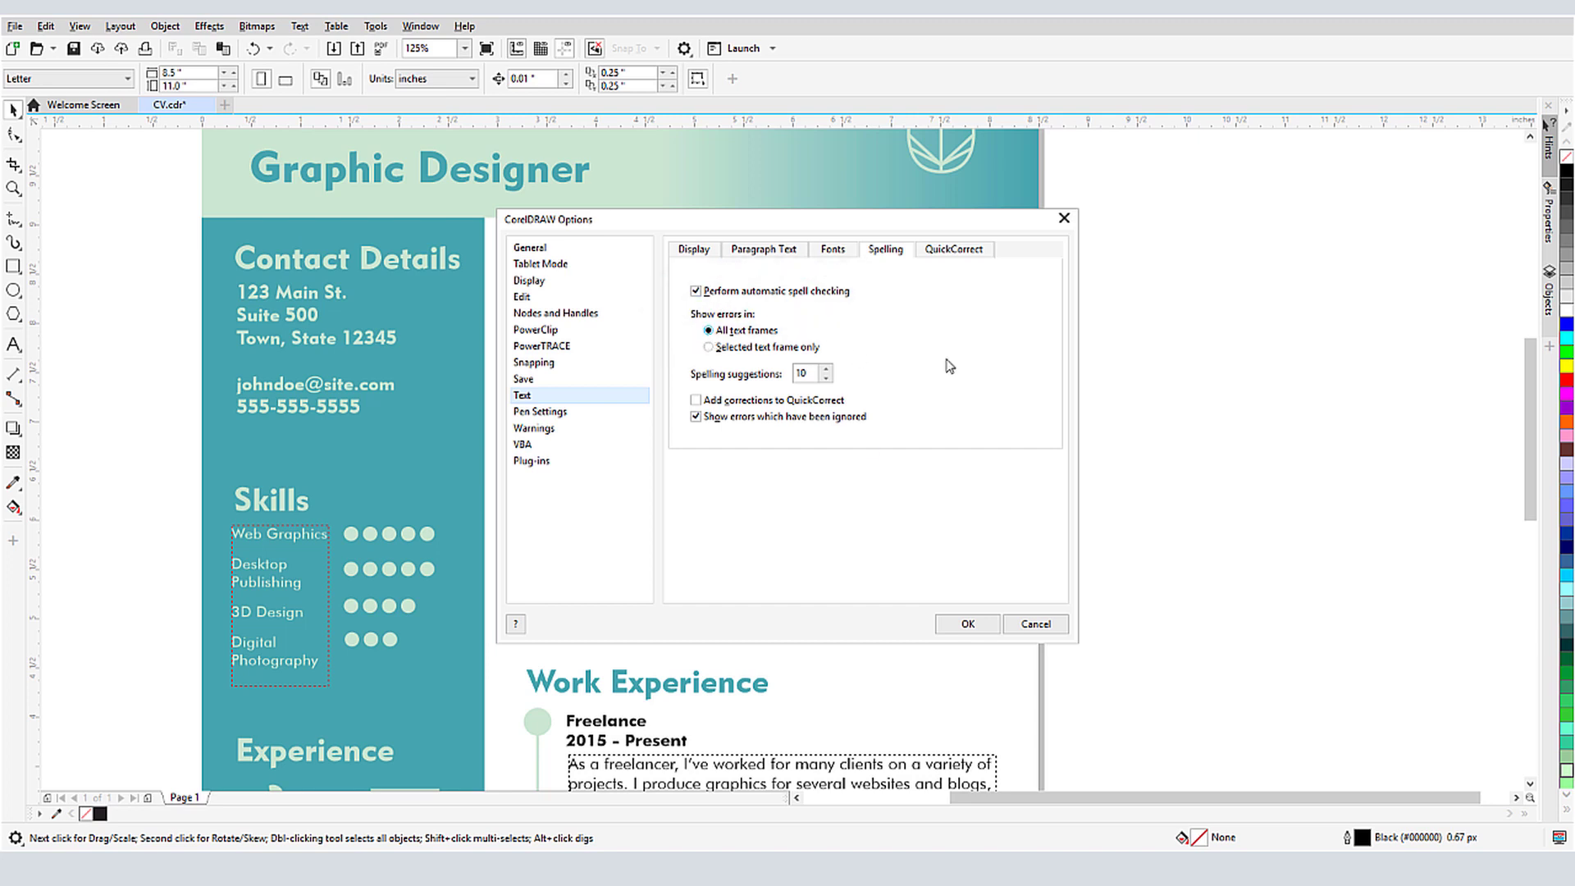
click(695, 401)
Browse the Fonts, Paragraph Text and Display text settings.
click(837, 253)
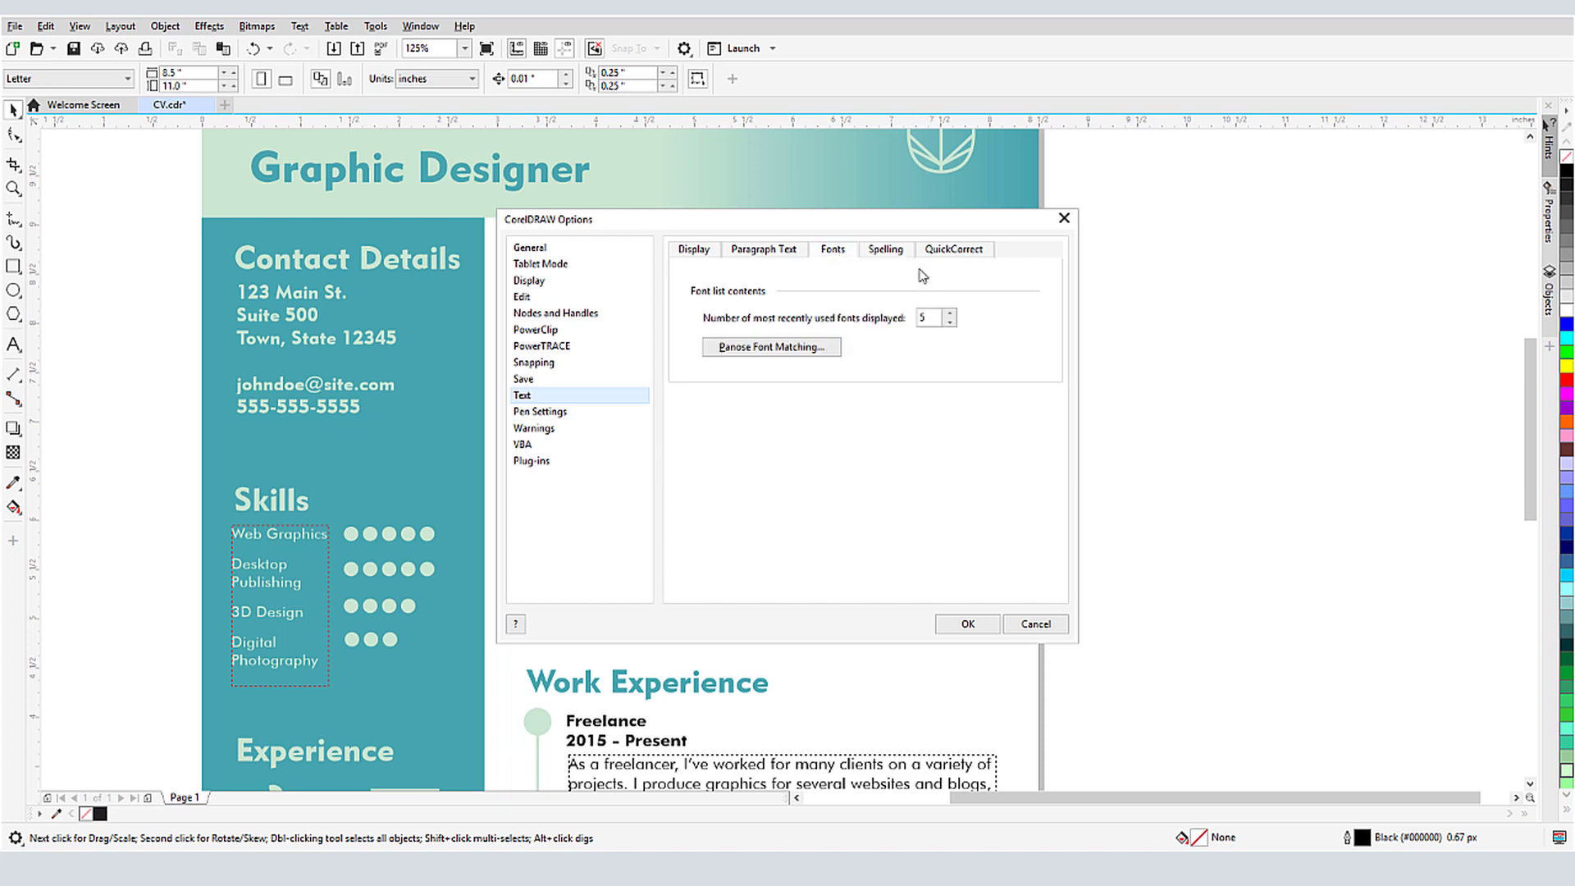
click(770, 251)
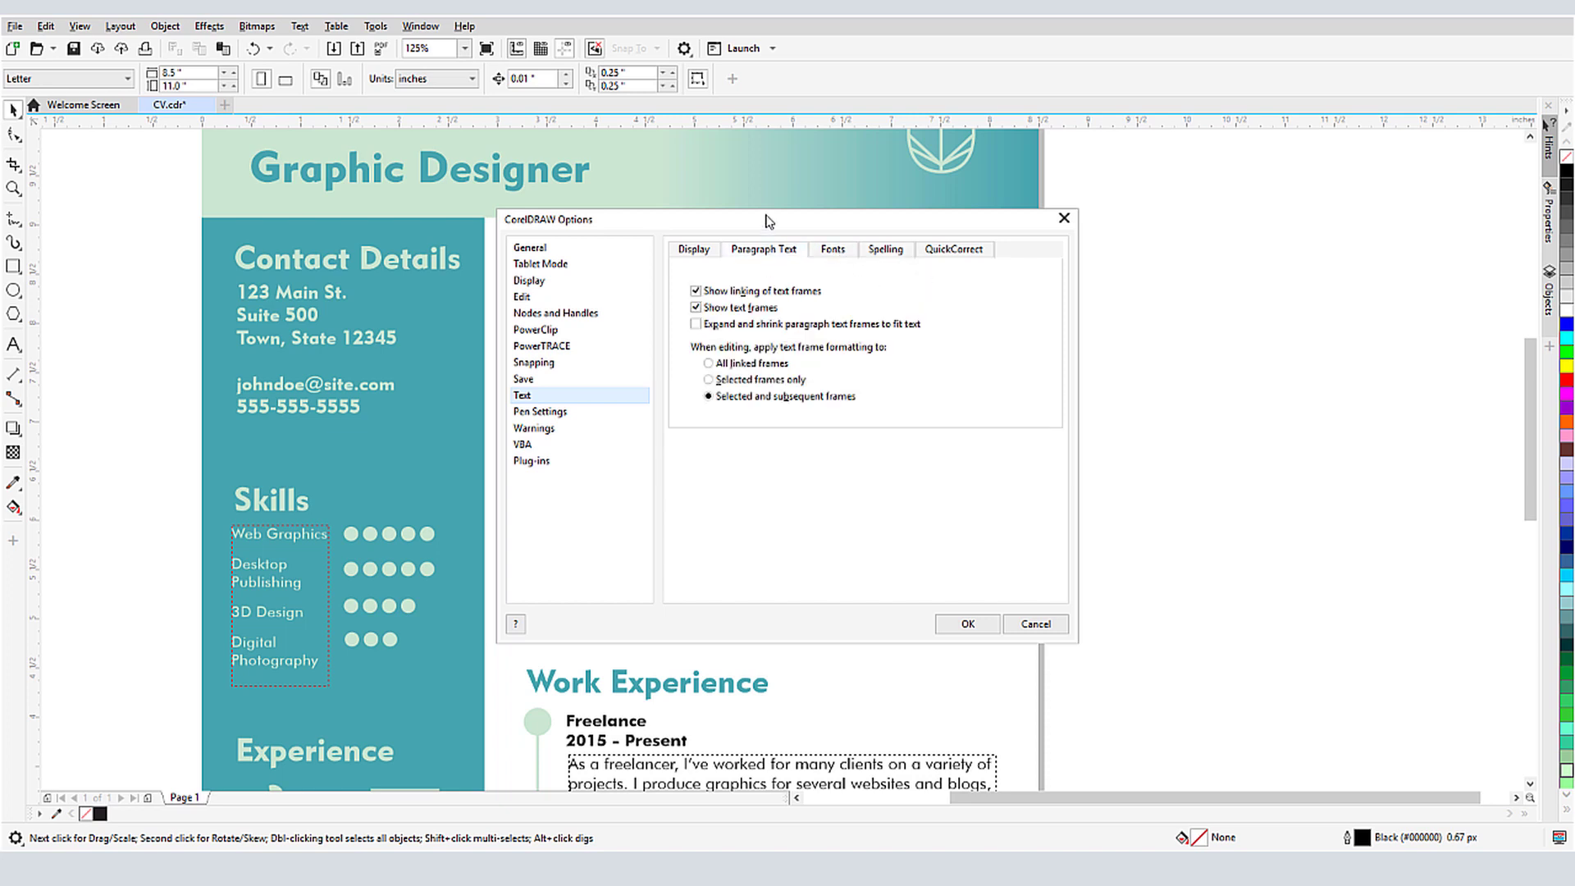
click(693, 251)
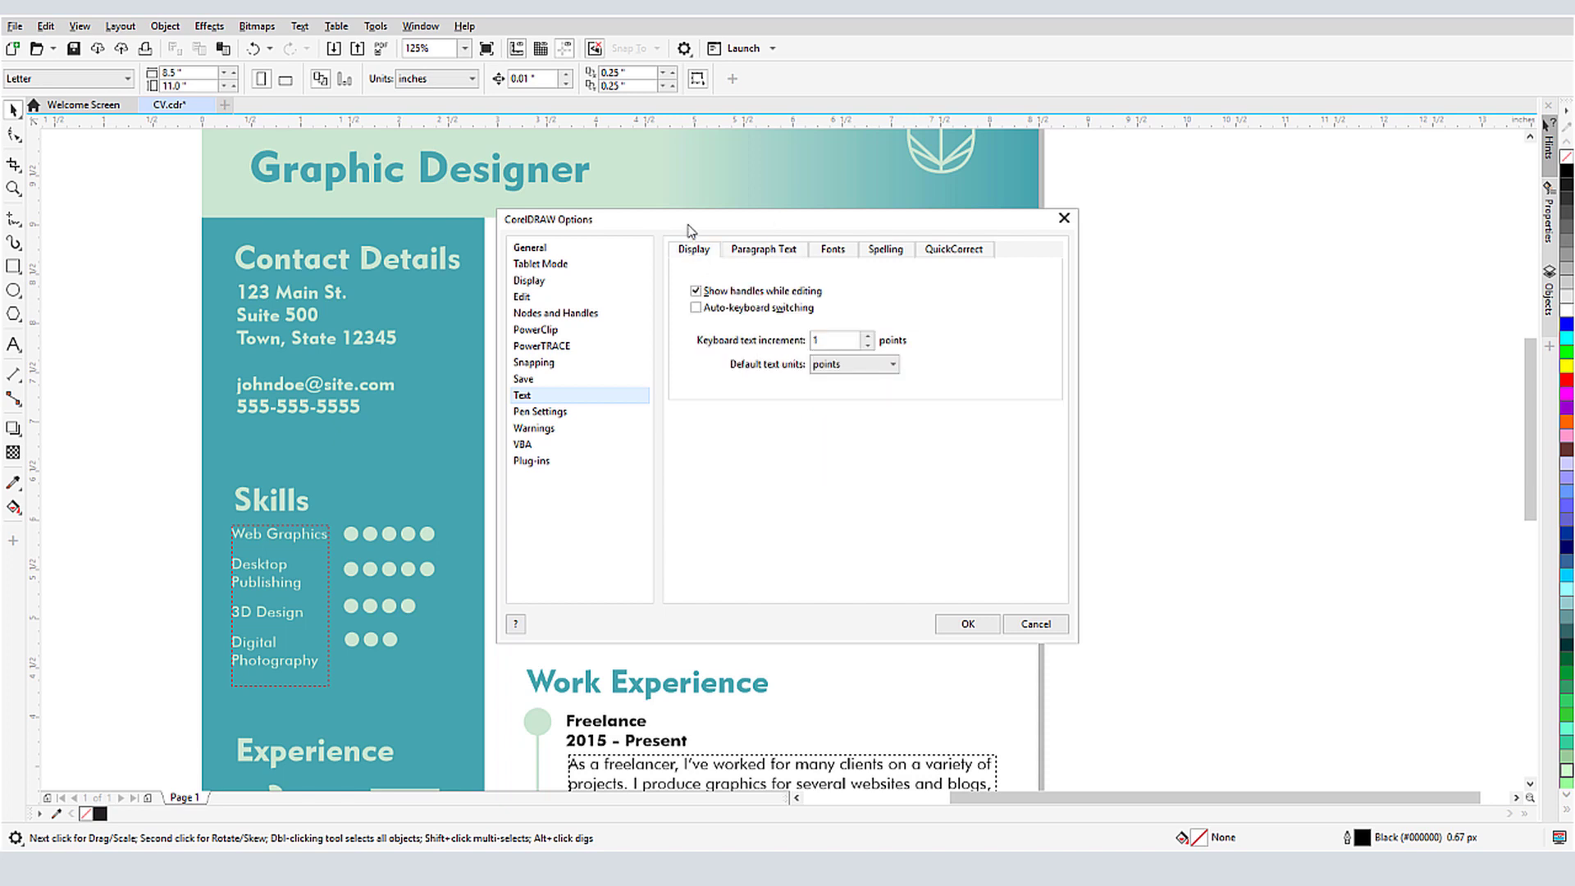
Accept the text settings with OK to return to the CV page.
click(962, 623)
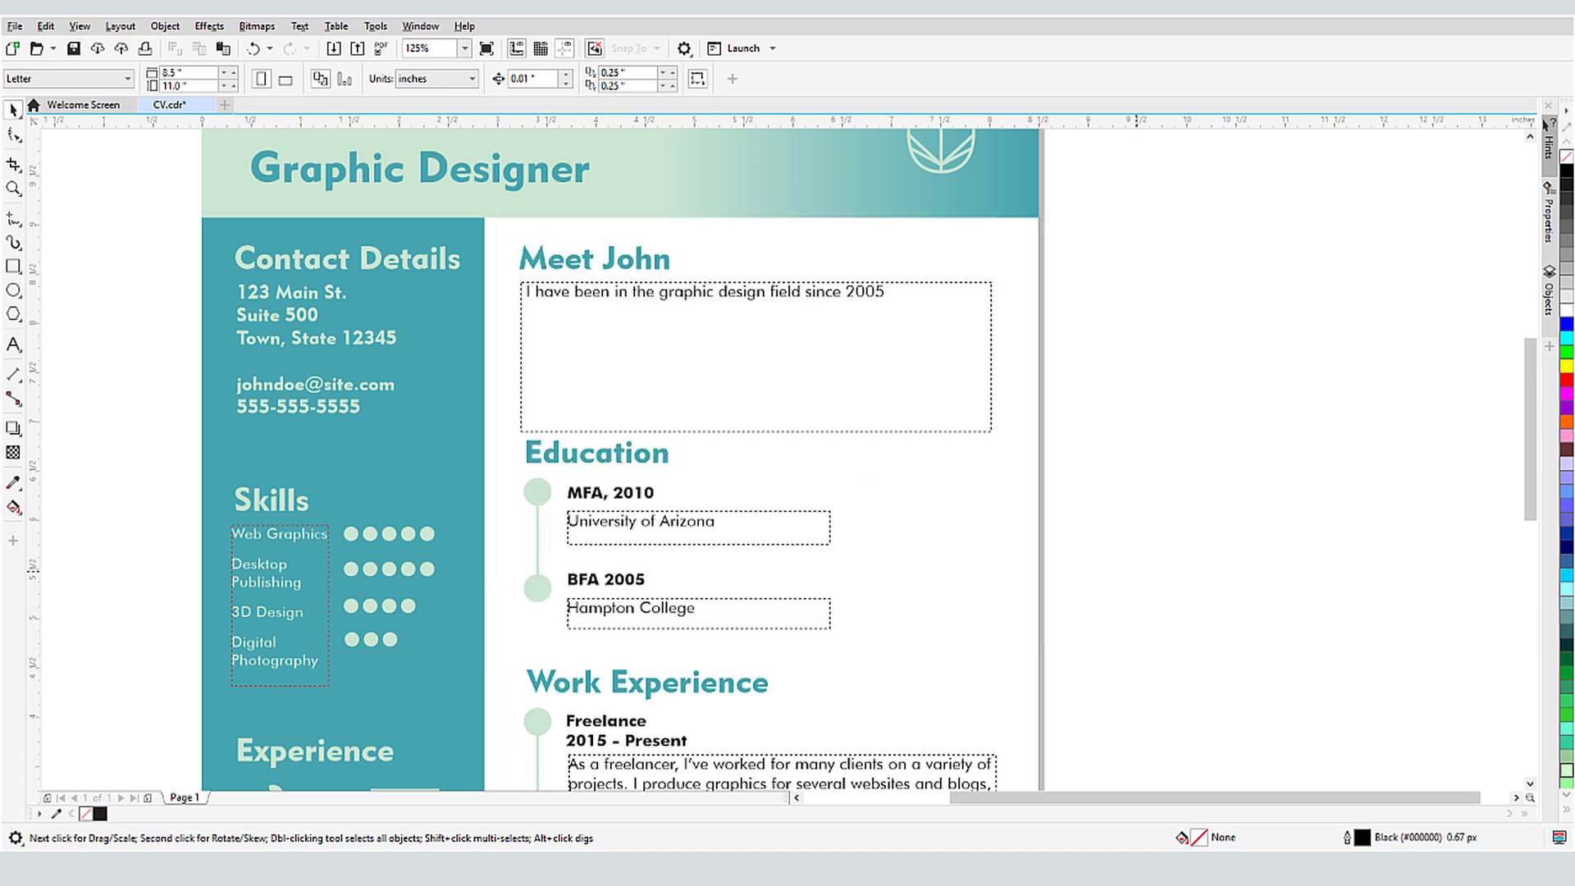